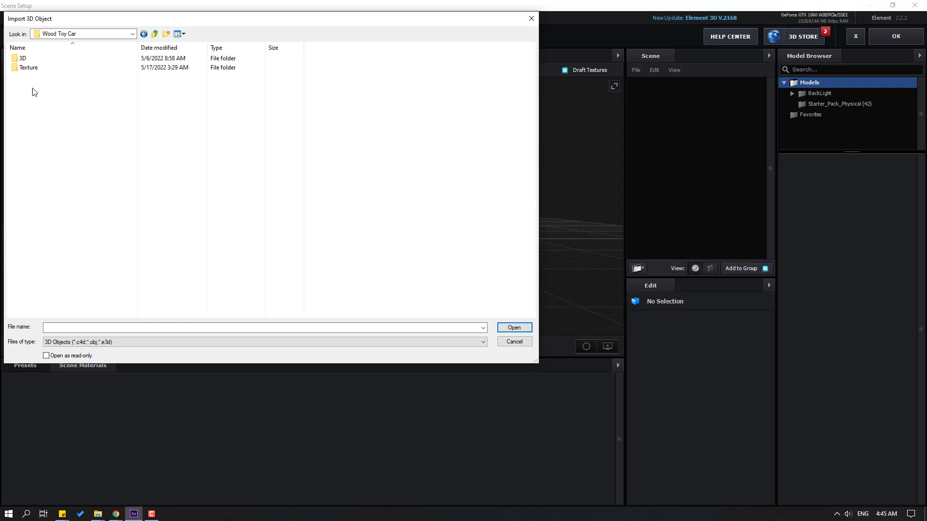
# - Import the car model from the nested 3D folders of Wood Toy Car, keeping the default import preferences
pyautogui.doubleClick(26, 62)
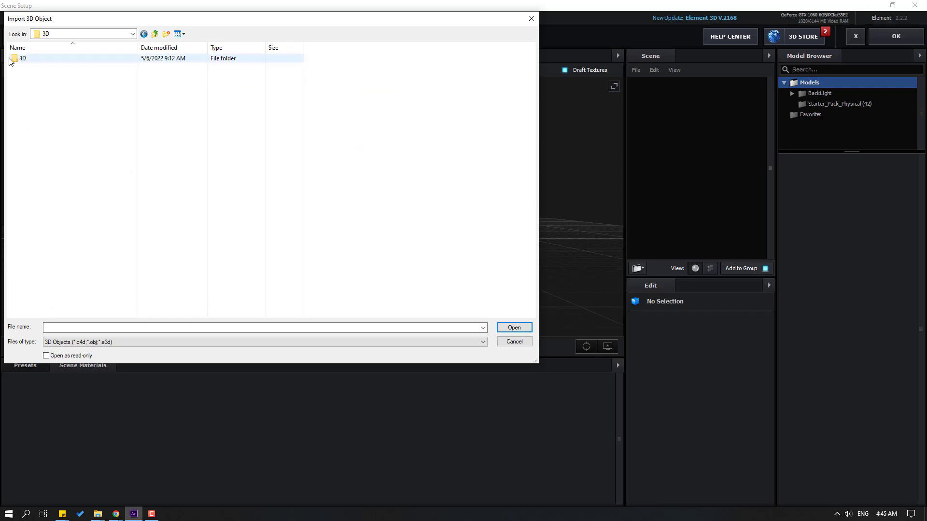
pyautogui.click(37, 83)
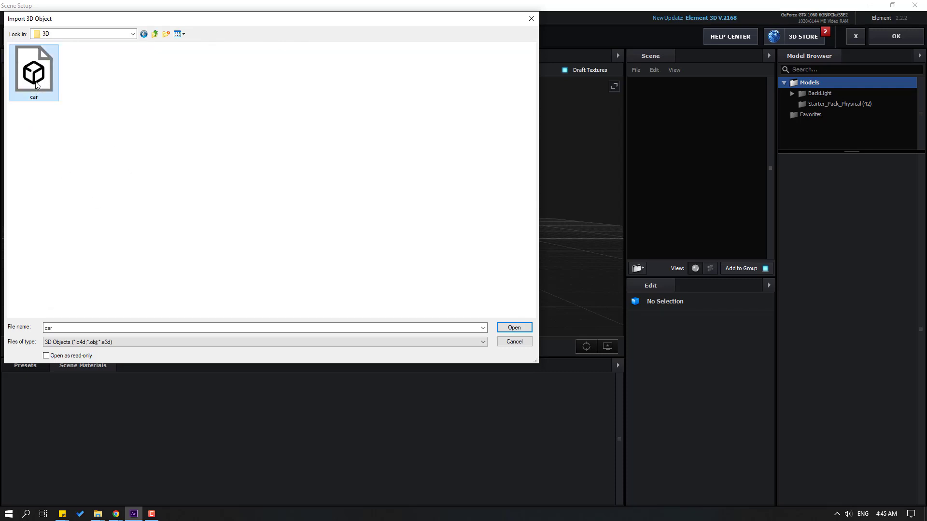
pyautogui.click(506, 332)
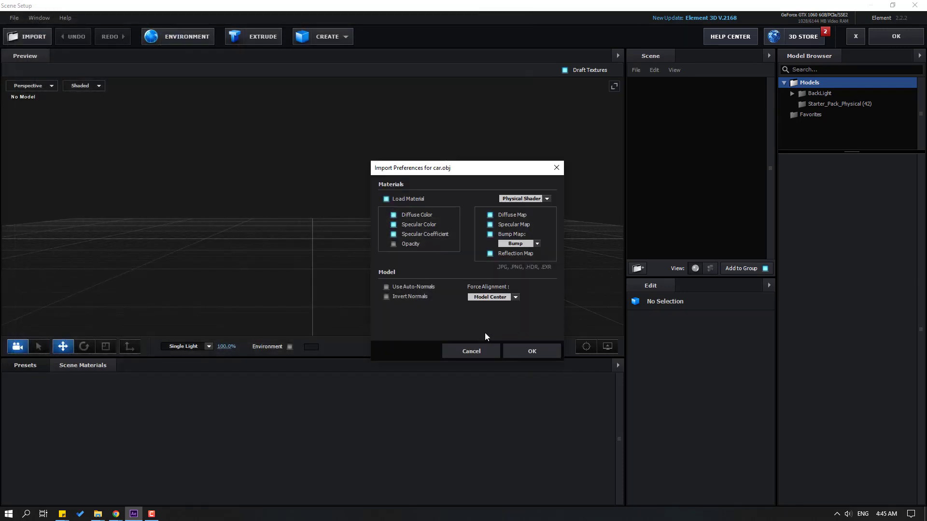
pyautogui.click(526, 356)
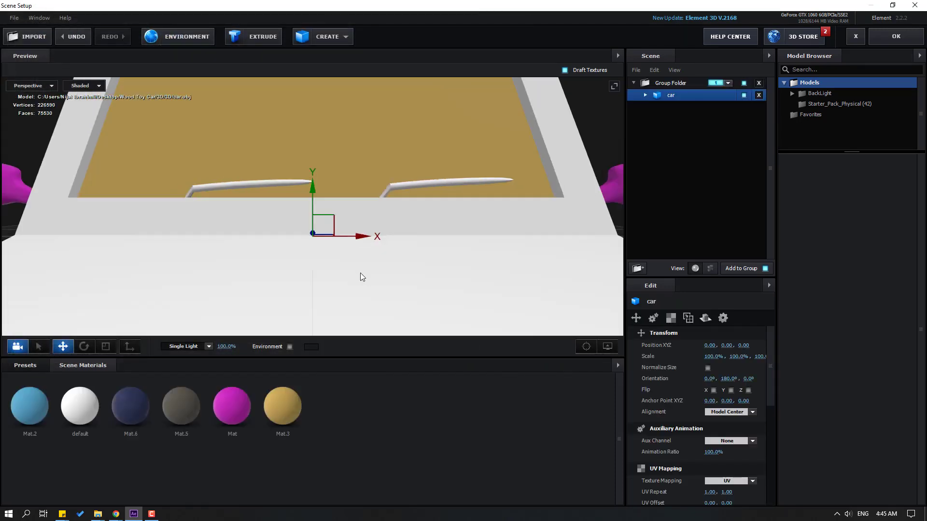
# - Raise the car model along the Y axis to a position of about 2.53
pyautogui.moveTo(489, 250); pyautogui.dragTo(265, 280)
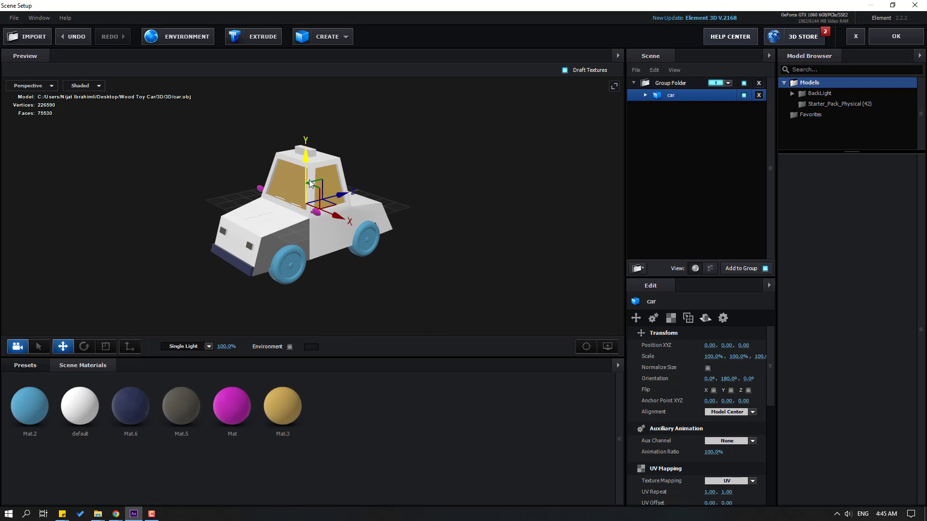
pyautogui.moveTo(306, 179); pyautogui.dragTo(305, 132)
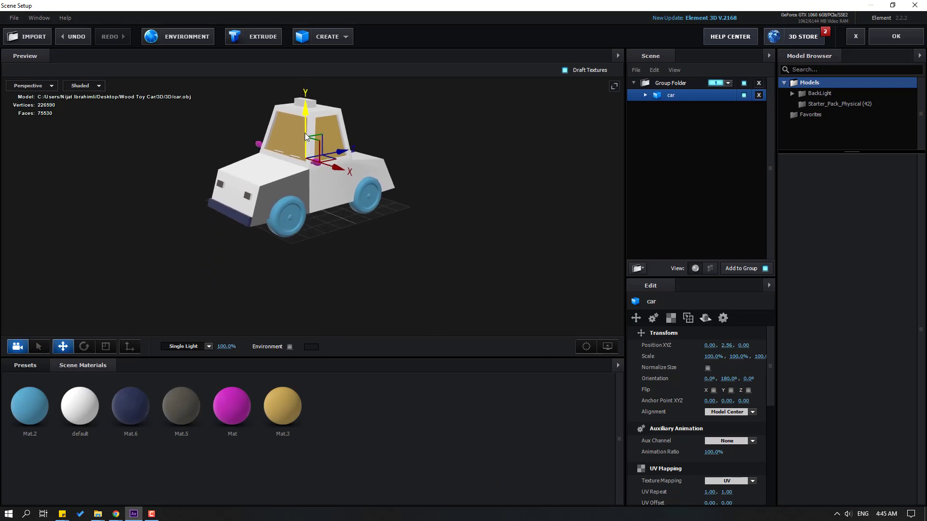
pyautogui.scroll(3, 381, 189)
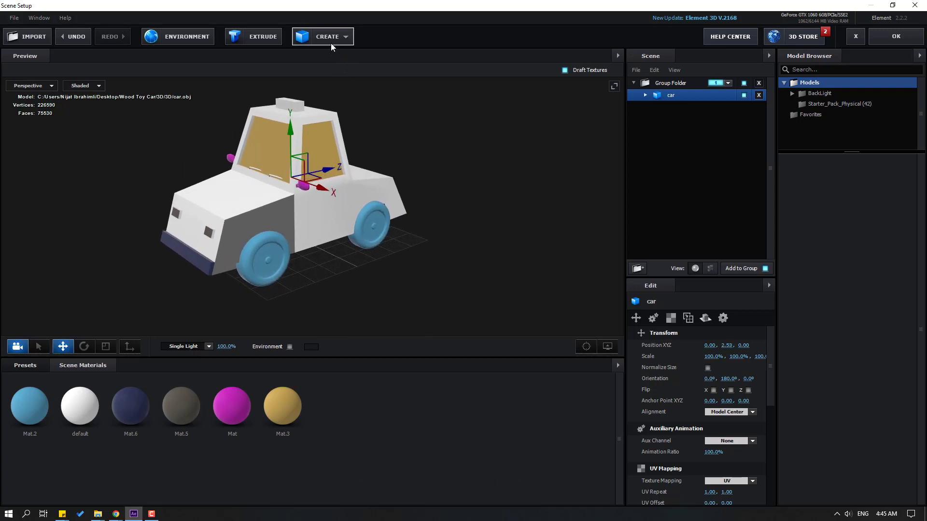
# - Create a plane under the car and scale it uniformly to about 3532% as a ground surface
pyautogui.click(331, 42)
pyautogui.click(452, 60)
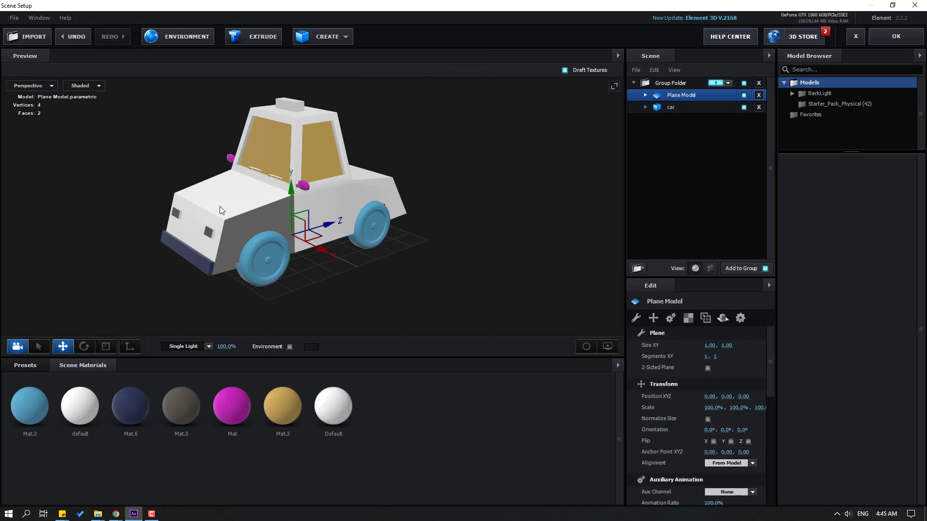
pyautogui.scroll(-3, 222, 227)
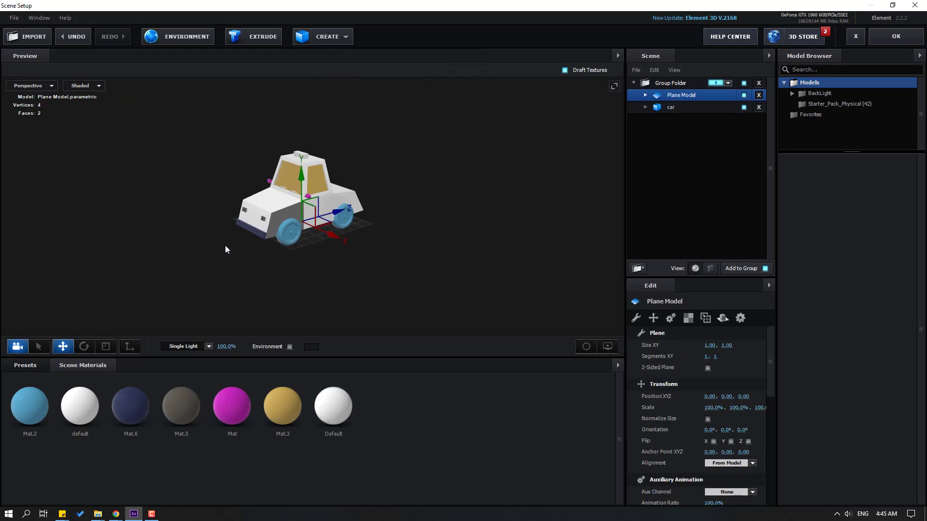
pyautogui.click(105, 346)
pyautogui.moveTo(309, 220); pyautogui.dragTo(494, 118)
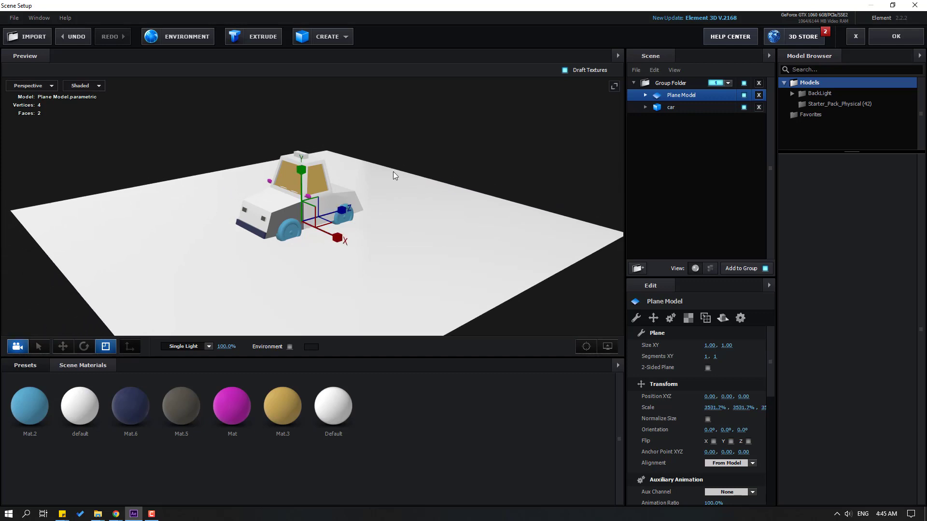
pyautogui.click(63, 347)
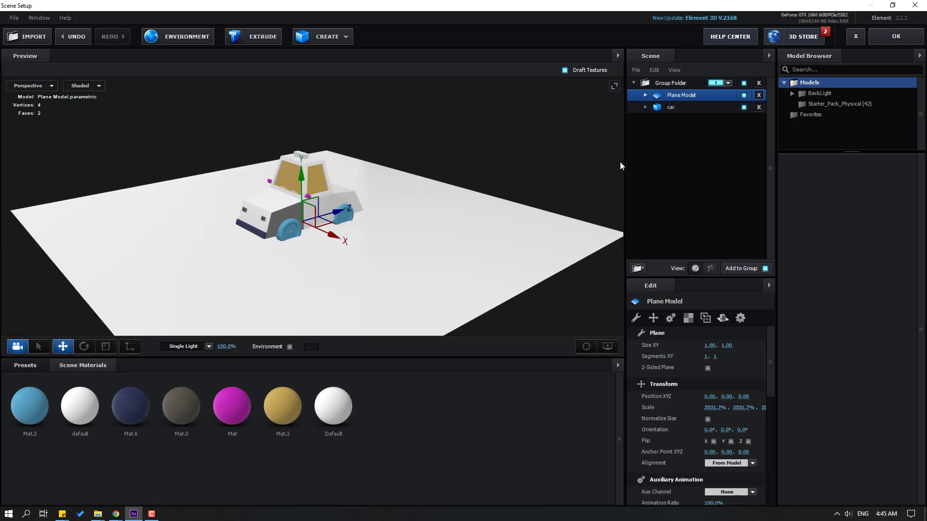
# - Duplicate the car model and rename the copy car_body
pyautogui.click(673, 110)
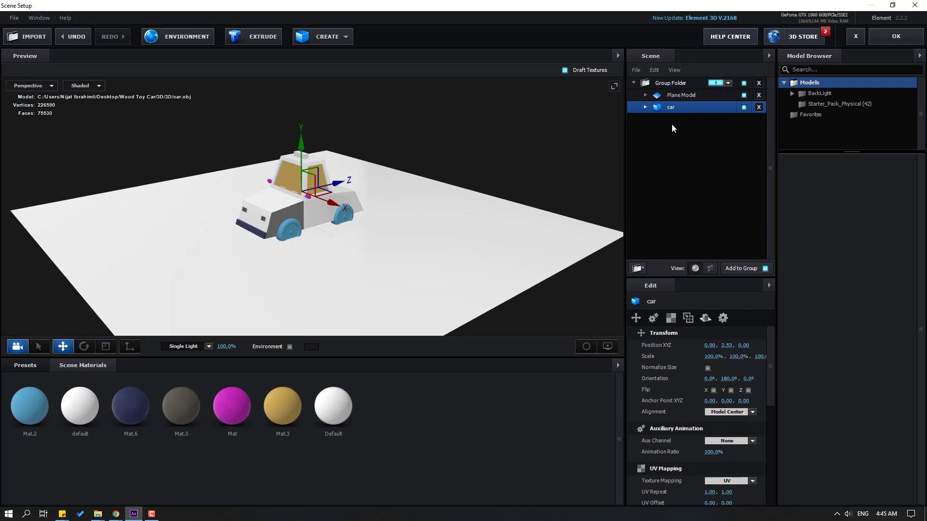
pyautogui.hotkey('ctrl', 'd')
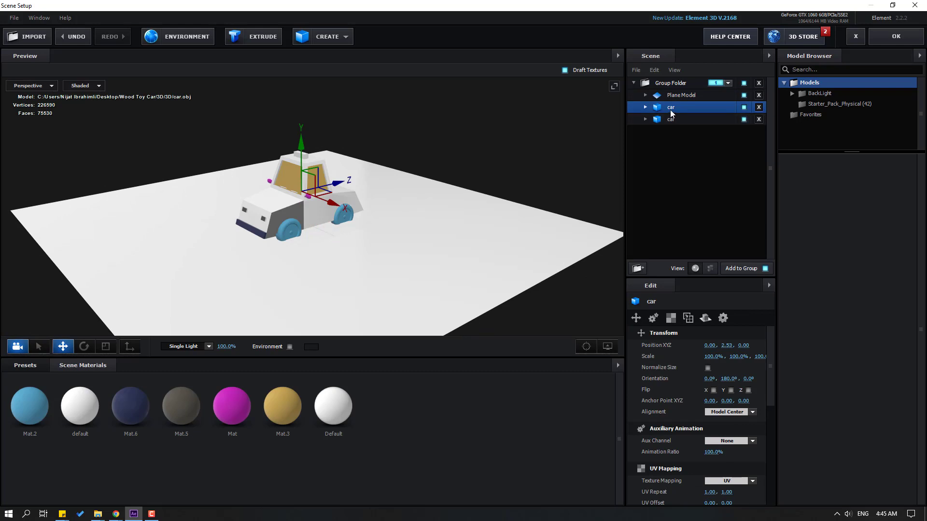
pyautogui.doubleClick(670, 109)
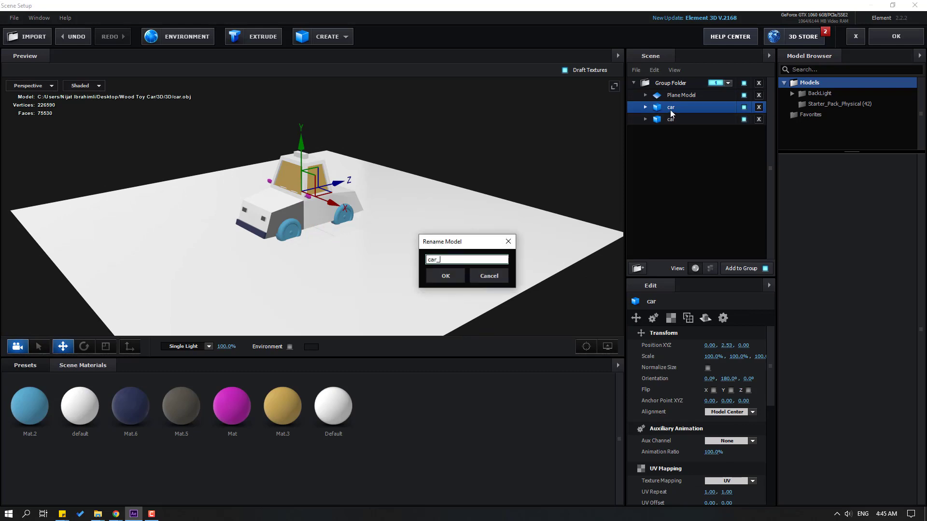
pyautogui.write('car_body')
pyautogui.press('Return')
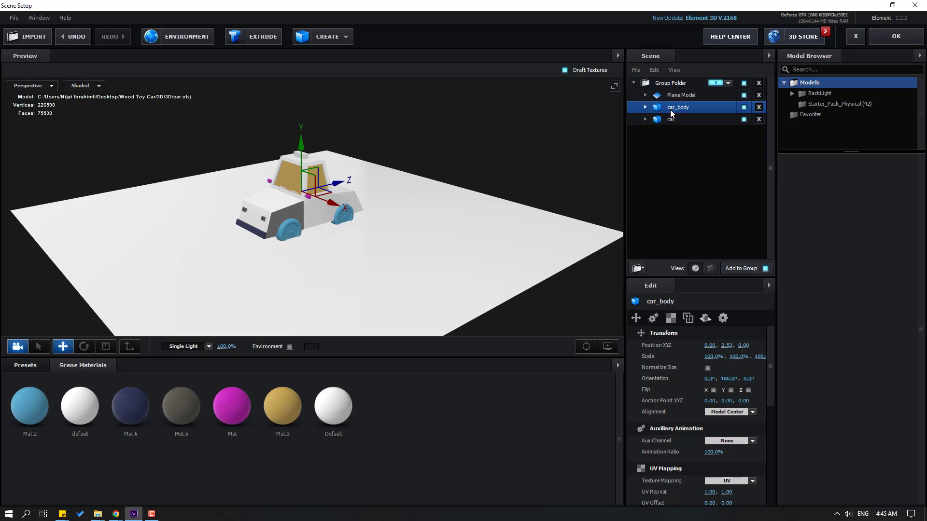
# - Rename the other car model car_wheels
pyautogui.doubleClick(670, 123)
pyautogui.write('car_wheels')
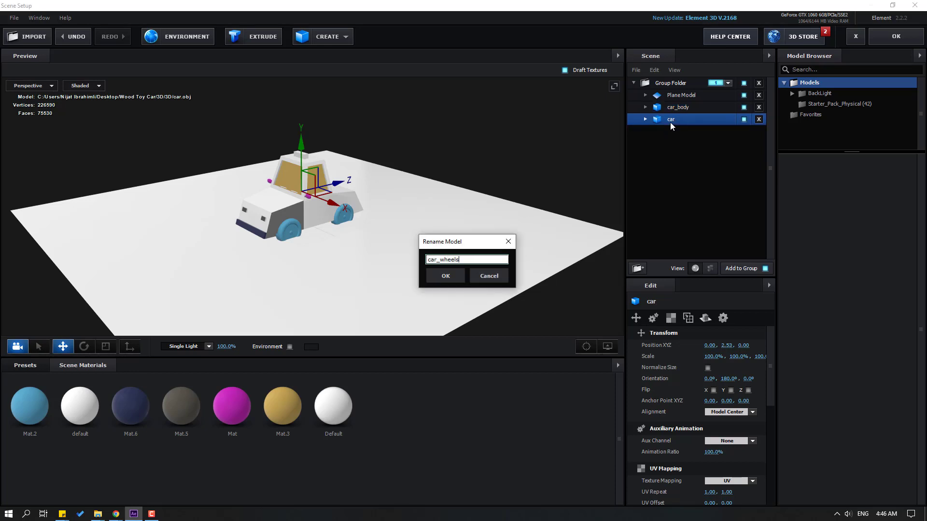
pyautogui.press('Return')
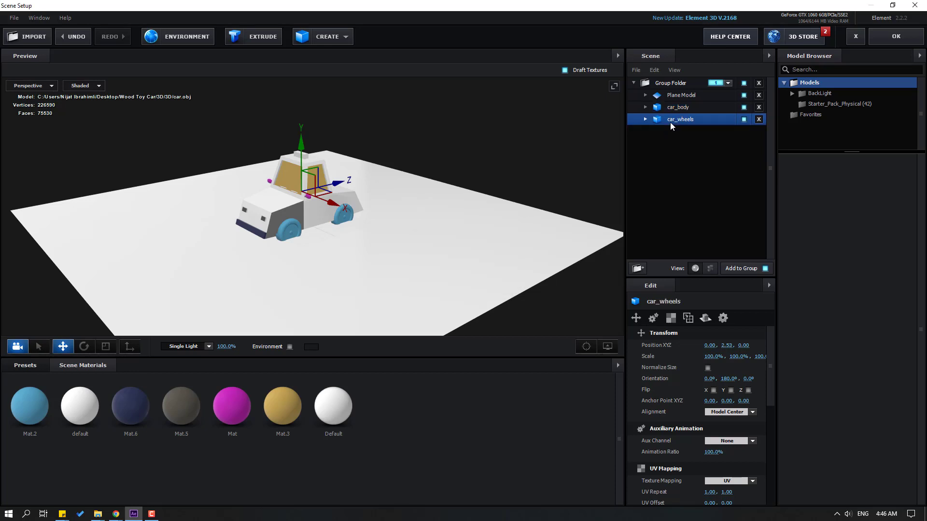
# - Hide the car_body model and turn off the default material inside car_wheels
pyautogui.click(675, 110)
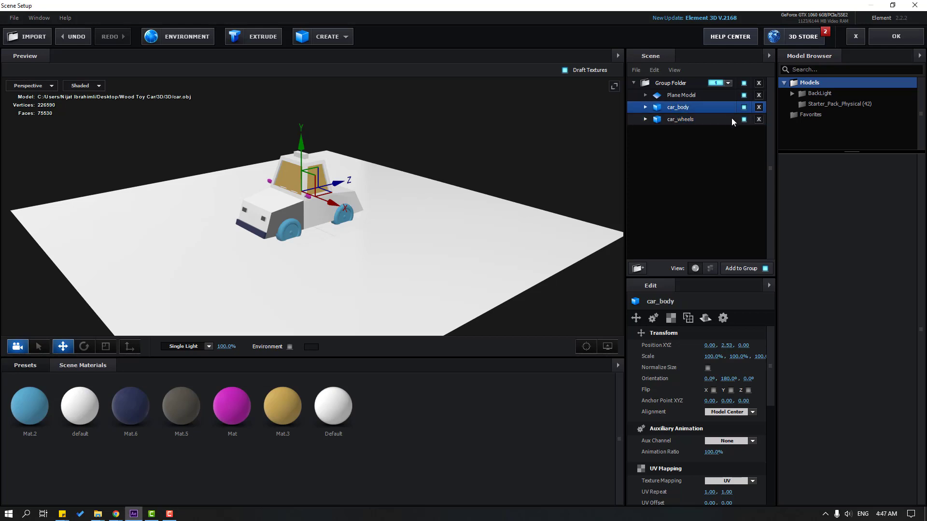
pyautogui.click(744, 108)
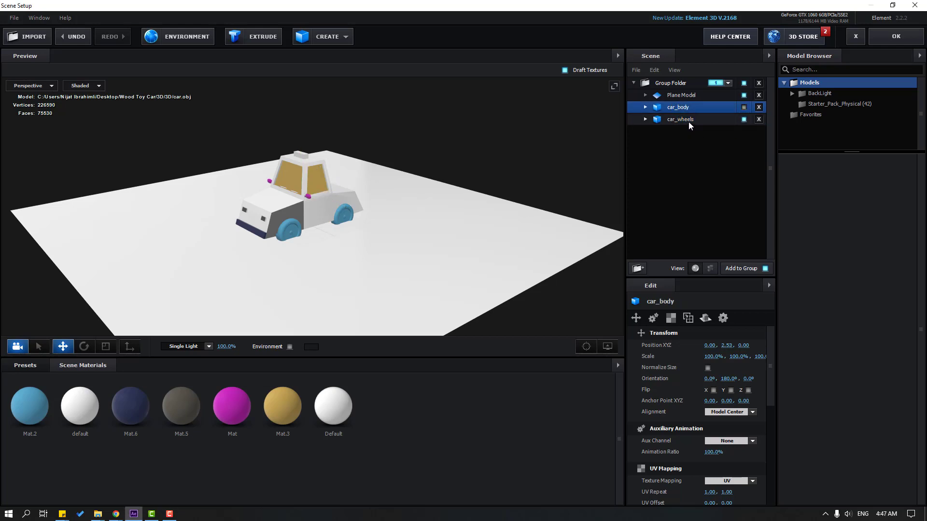
pyautogui.click(645, 121)
pyautogui.click(645, 119)
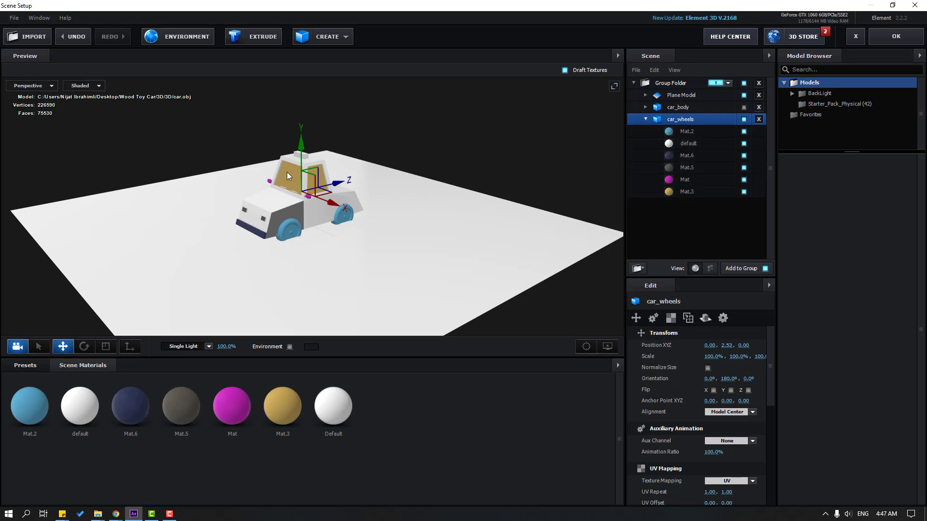
pyautogui.click(688, 145)
pyautogui.click(743, 144)
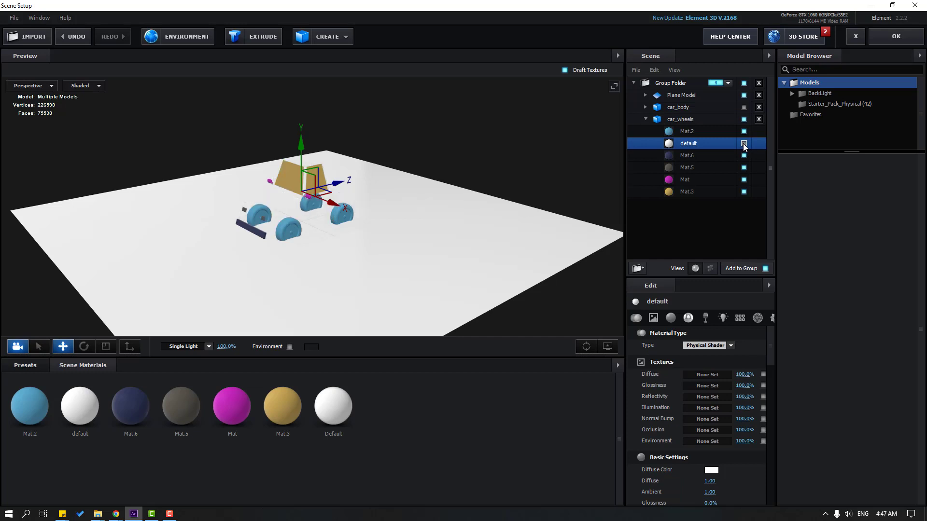
pyautogui.click(744, 143)
pyautogui.click(744, 143)
pyautogui.scroll(5, 305, 205)
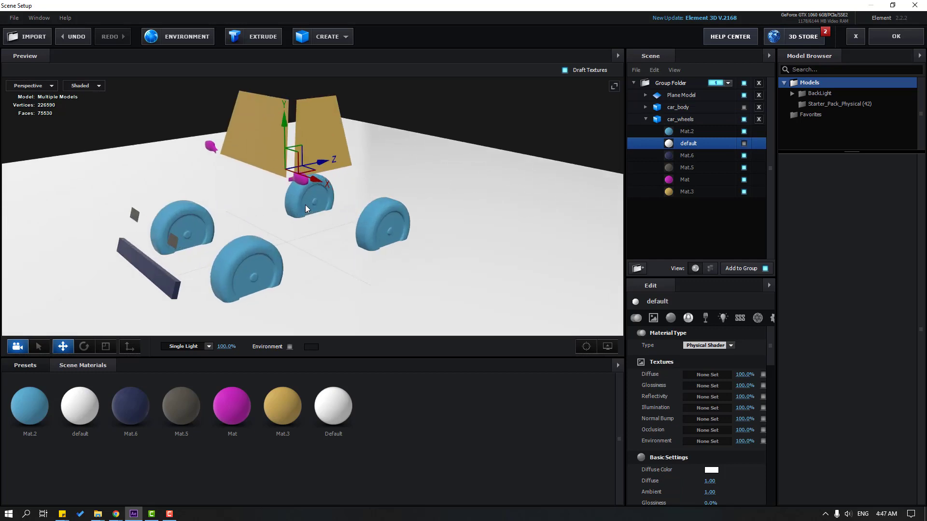
# - Check which parts of car_wheels use Mat.2 by turning its visibility off and back on
pyautogui.click(697, 132)
pyautogui.click(743, 131)
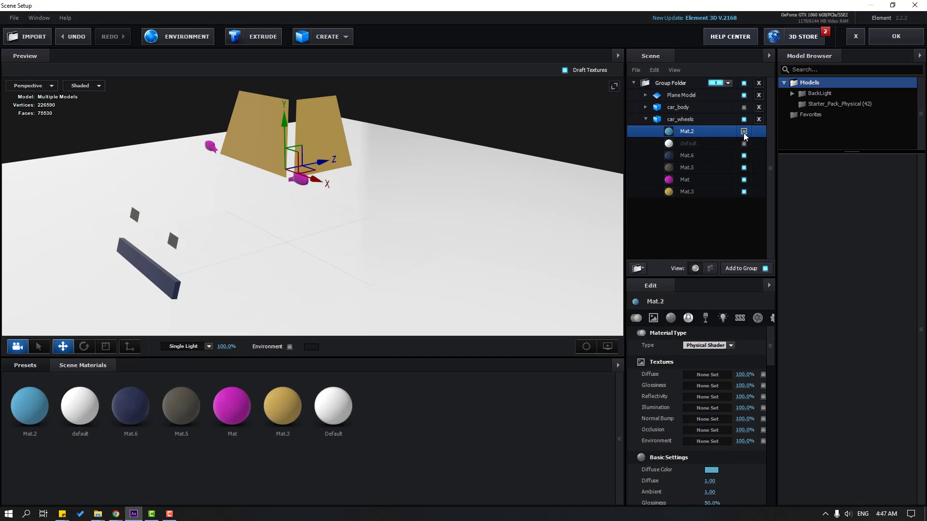
pyautogui.click(743, 131)
# - Turn off the Mat.6, Mat.5, Mat and Mat.3 materials in car_wheels, leaving only the wheels visible
pyautogui.click(688, 155)
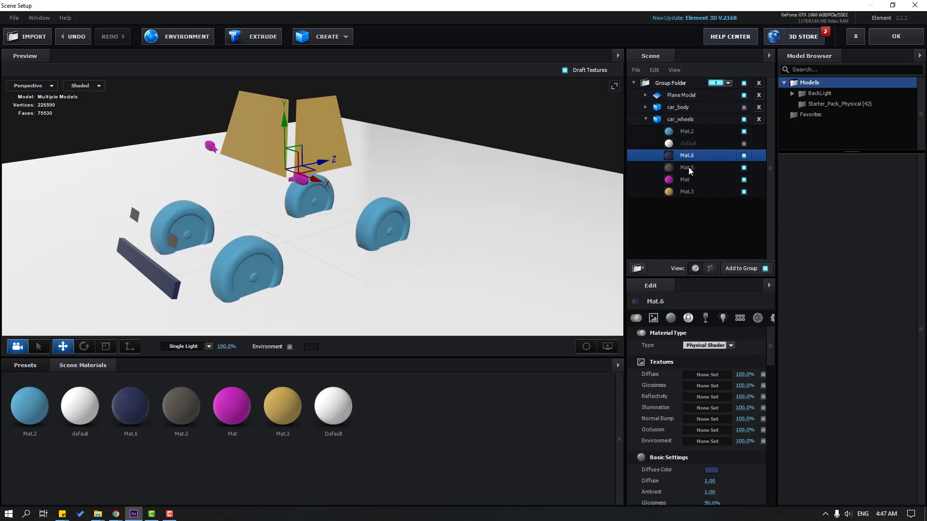
pyautogui.click(745, 156)
pyautogui.click(745, 155)
pyautogui.click(745, 156)
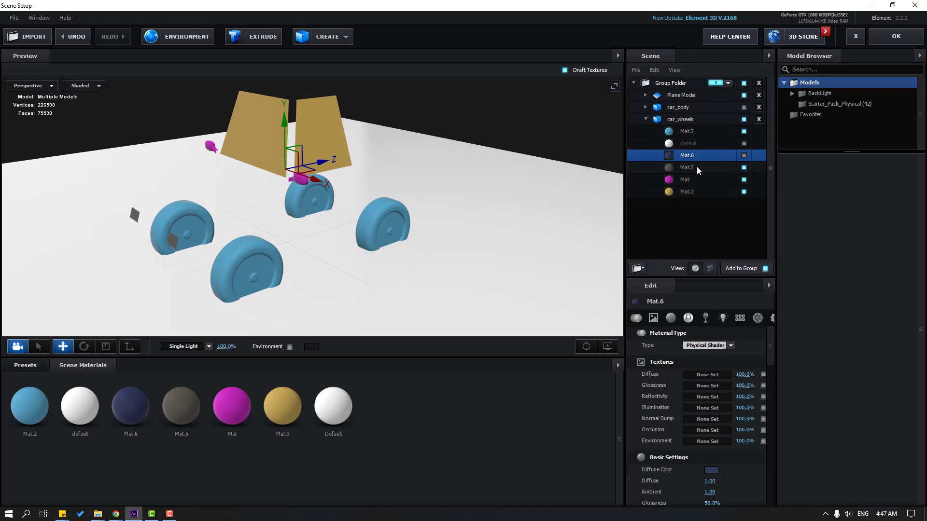
pyautogui.click(697, 168)
pyautogui.click(744, 168)
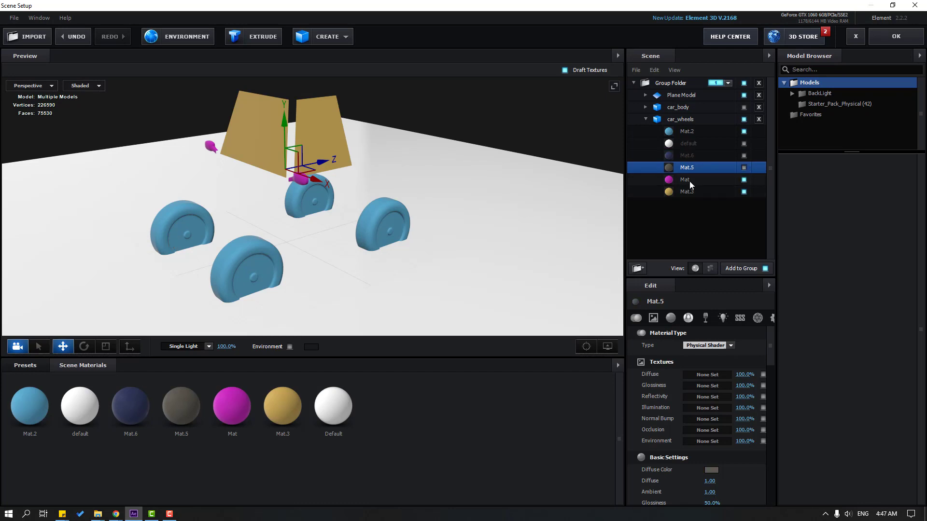
pyautogui.click(690, 182)
pyautogui.click(744, 181)
pyautogui.click(693, 192)
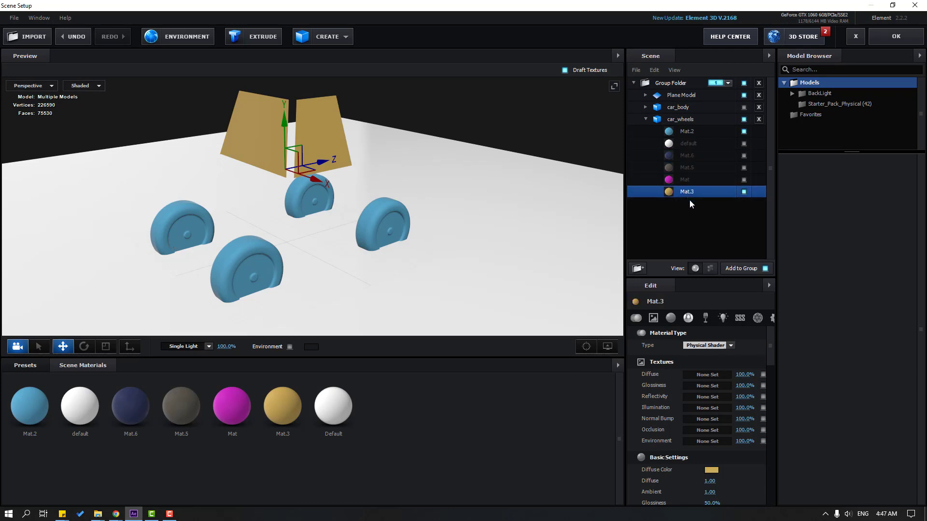
pyautogui.click(744, 192)
pyautogui.scroll(-5, 410, 200)
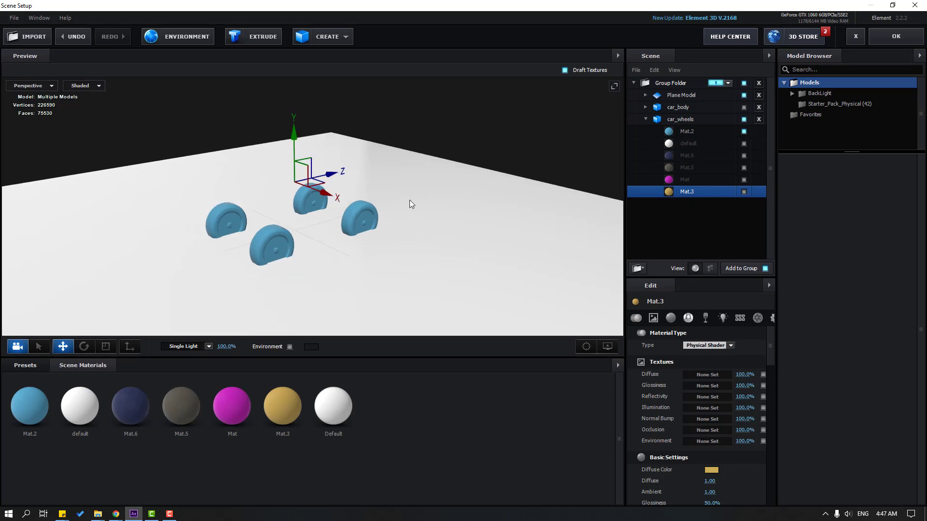
# - Collapse the car_wheels material list and duplicate the car_wheels model
pyautogui.click(681, 119)
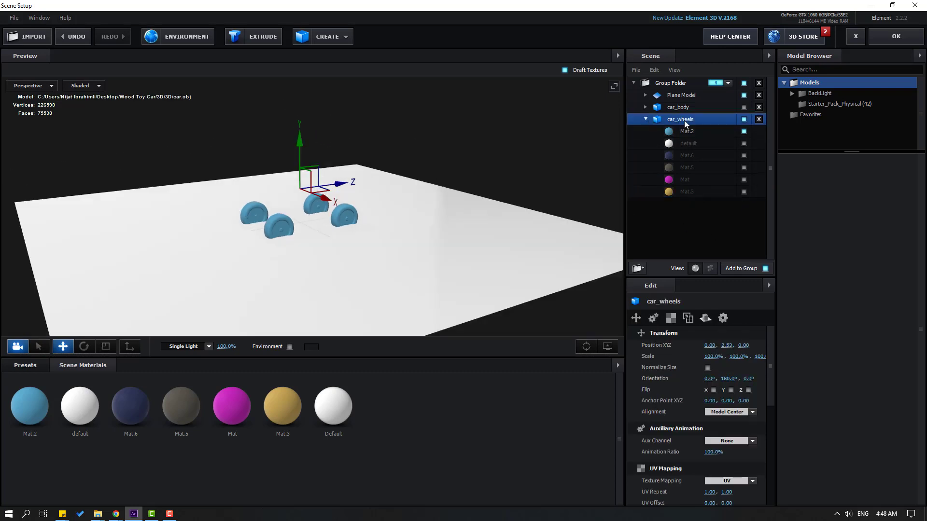
pyautogui.click(646, 119)
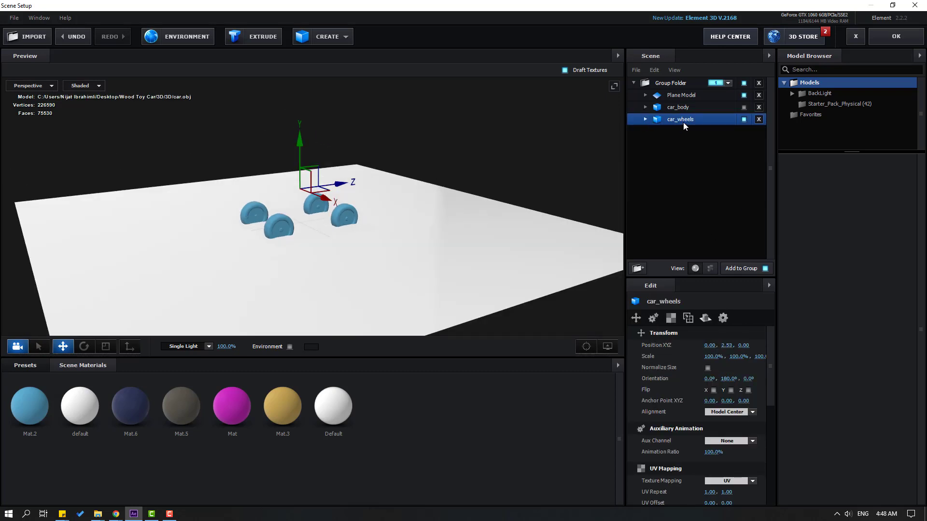
pyautogui.hotkey('ctrl', 'd')
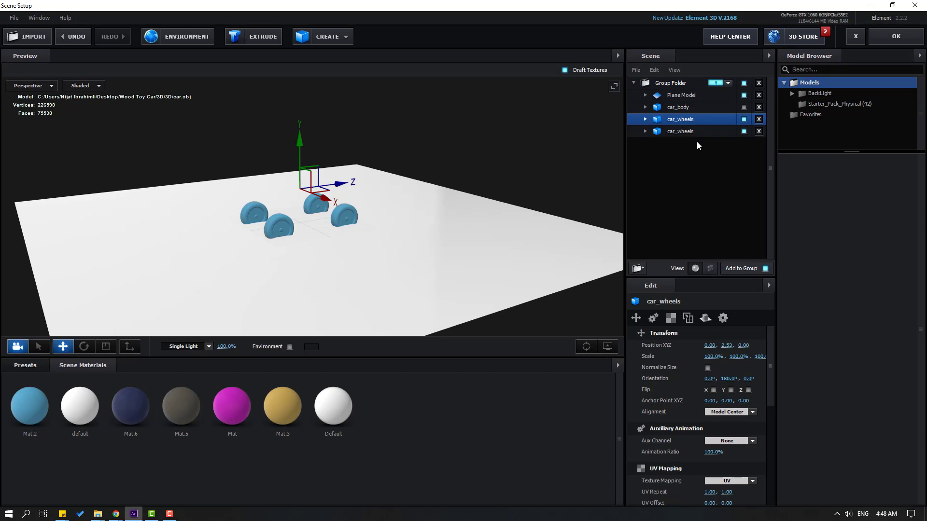
pyautogui.click(646, 119)
pyautogui.click(646, 119)
# - Turn on anchor point editing for the first car_wheels model and switch the preview to the Left view
pyautogui.scroll(5, 340, 204)
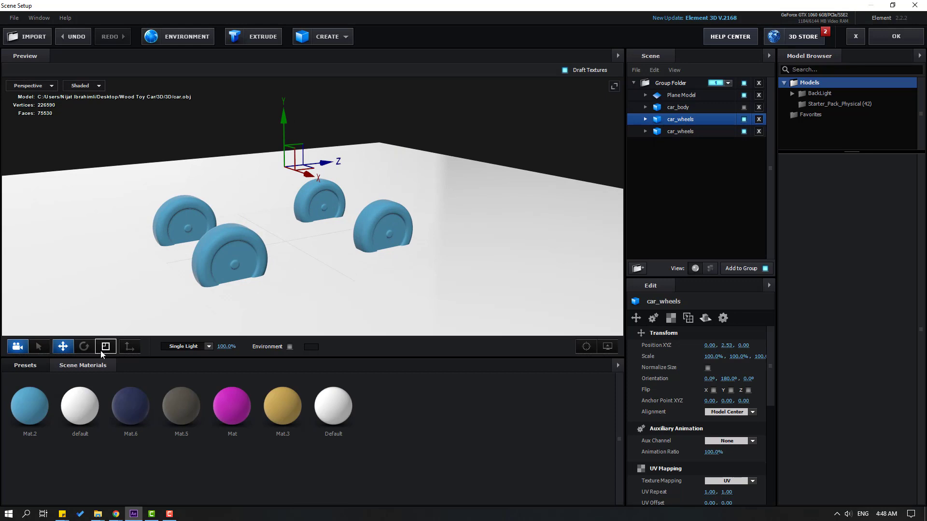
pyautogui.click(129, 346)
pyautogui.moveTo(394, 145); pyautogui.dragTo(294, 198)
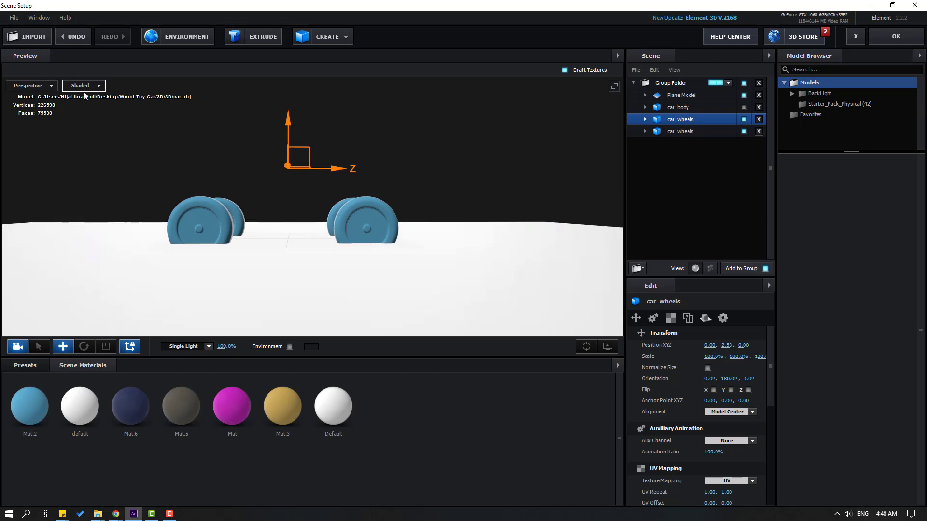
pyautogui.click(32, 86)
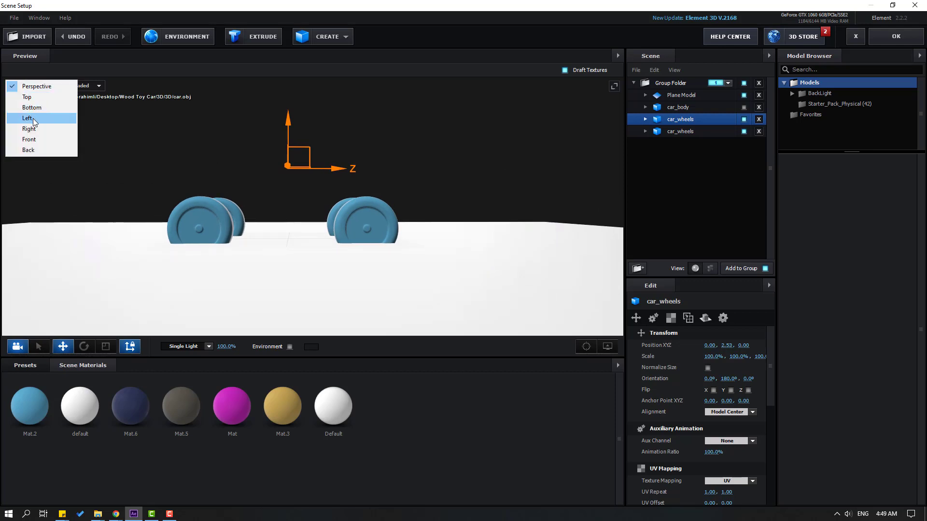
pyautogui.click(29, 118)
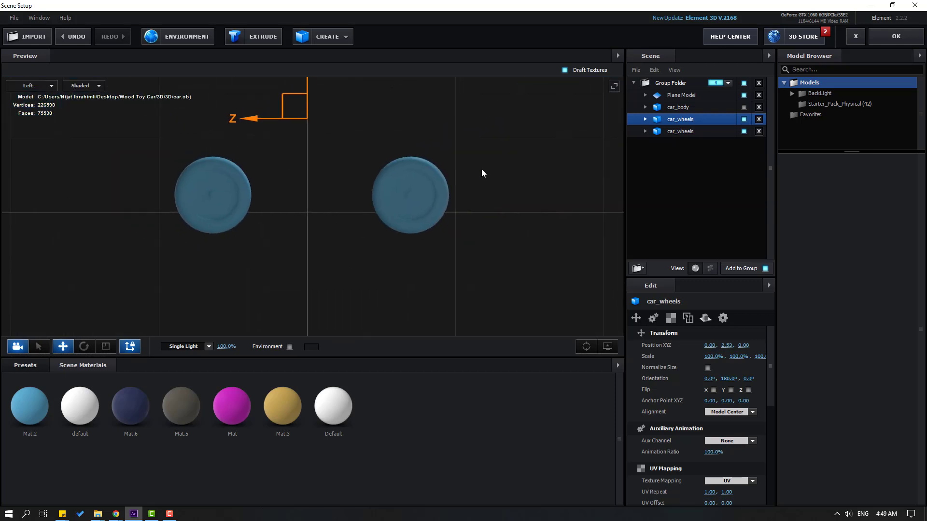
# - Move the first car_wheels model's anchor point to the centre of the negative-Z wheel, at about Y -2.07 and Z 2.79
pyautogui.moveTo(216, 144); pyautogui.dragTo(323, 146)
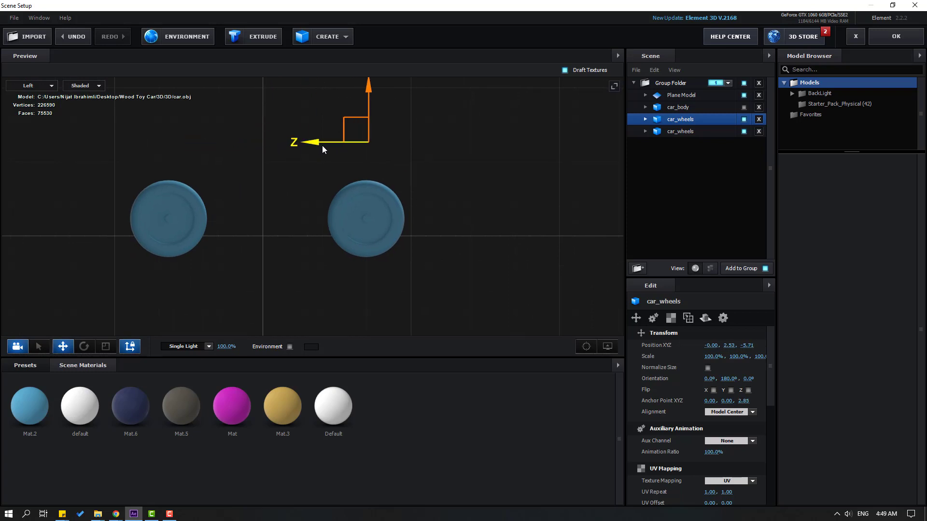
pyautogui.moveTo(367, 92); pyautogui.dragTo(366, 218)
pyautogui.scroll(2, 366, 218)
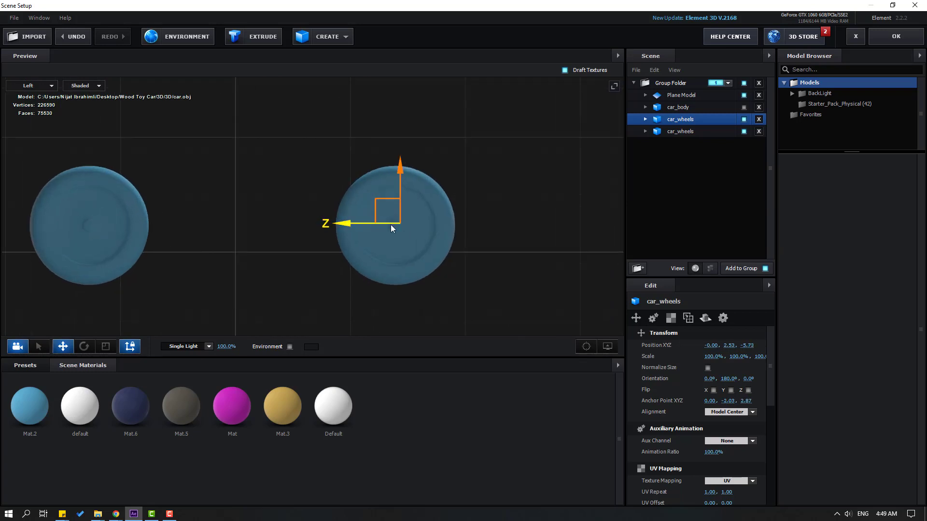
pyautogui.scroll(6, 391, 226)
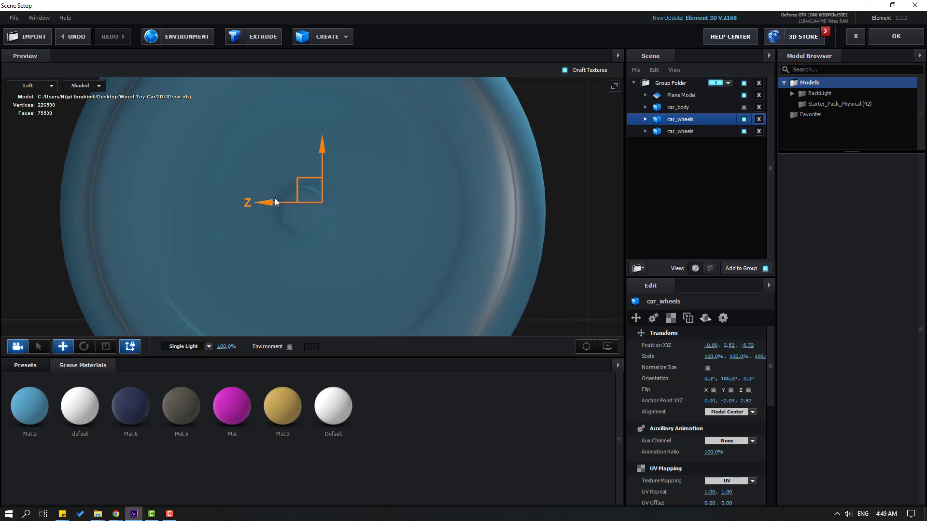
pyautogui.moveTo(275, 202); pyautogui.dragTo(262, 202)
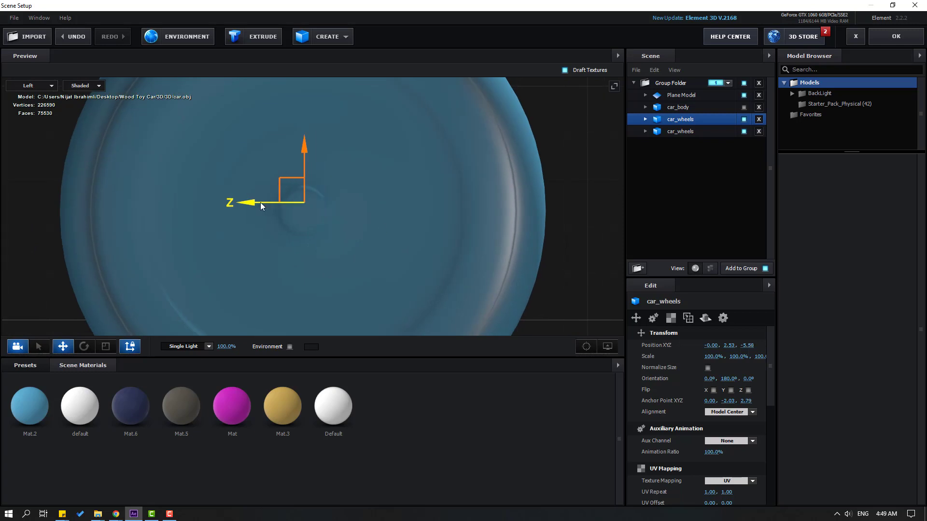
pyautogui.moveTo(302, 161); pyautogui.dragTo(301, 169)
pyautogui.moveTo(251, 210); pyautogui.dragTo(253, 210)
pyautogui.scroll(-10, 296, 214)
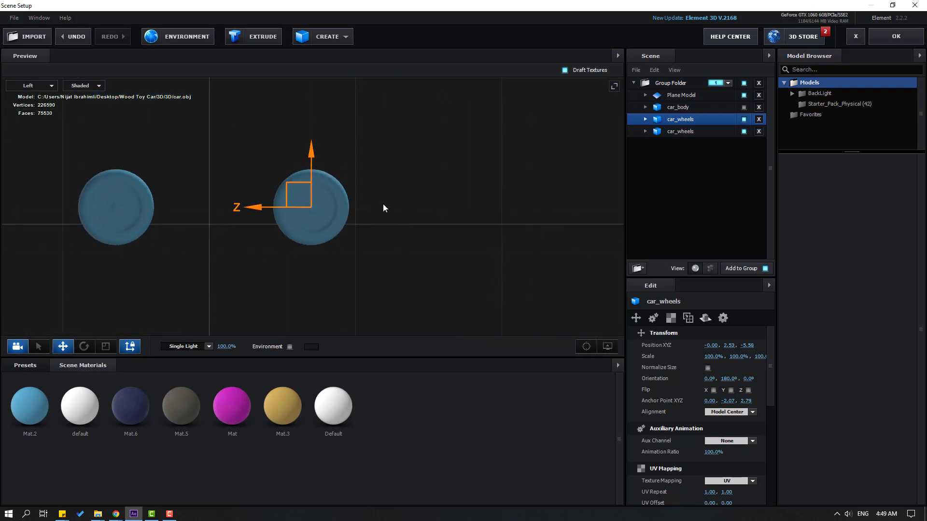
pyautogui.moveTo(383, 209); pyautogui.dragTo(614, 170)
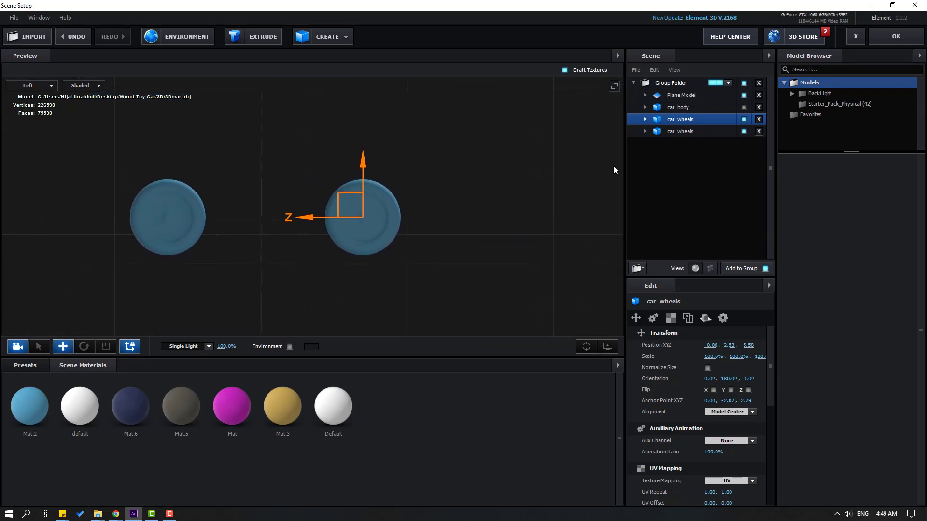
# - Move the second car_wheels model's anchor point to the centre of the positive-Z wheel, at about Y -2.07 and Z -2.54
pyautogui.click(682, 132)
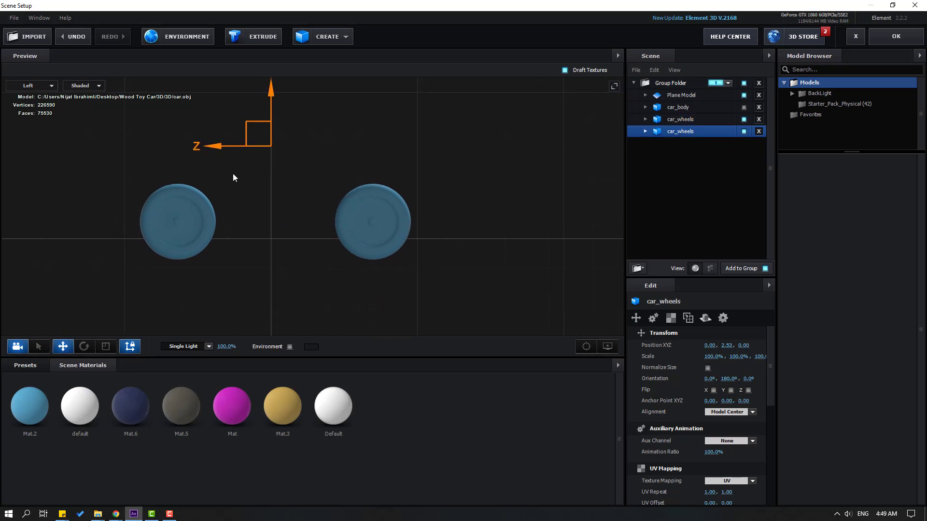
pyautogui.scroll(2, 399, 160)
pyautogui.moveTo(233, 173); pyautogui.dragTo(343, 241)
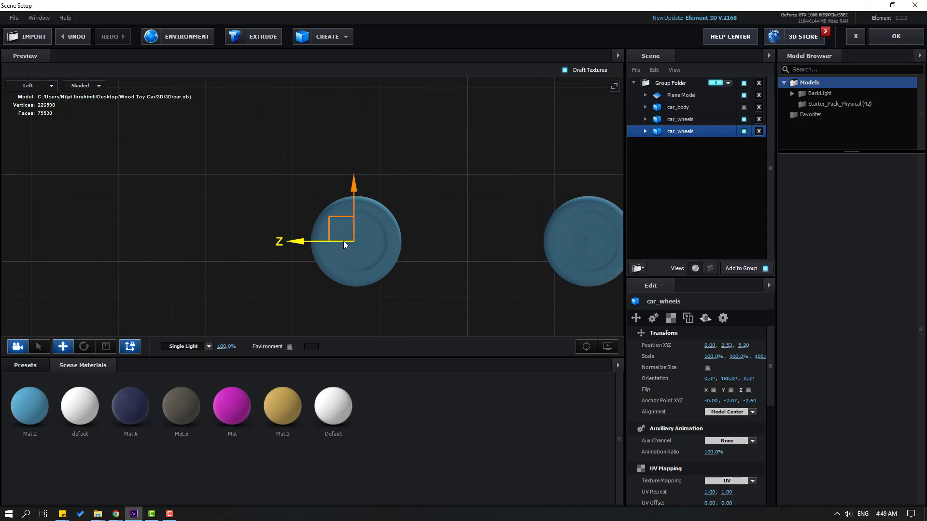
pyautogui.scroll(3, 440, 279)
pyautogui.moveTo(440, 279); pyautogui.dragTo(250, 187)
pyautogui.scroll(2, 323, 166)
pyautogui.scroll(-1, 238, 192)
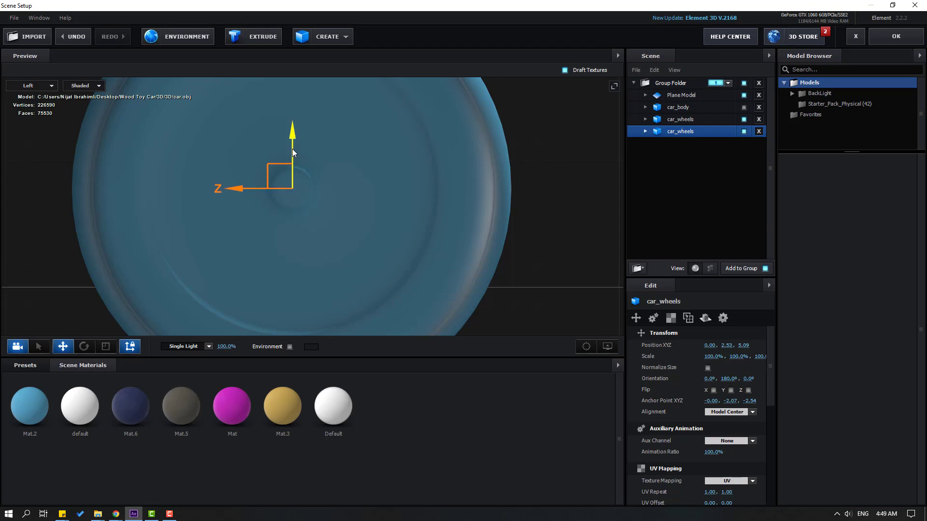
pyautogui.scroll(-3, 437, 199)
pyautogui.scroll(-3, 498, 199)
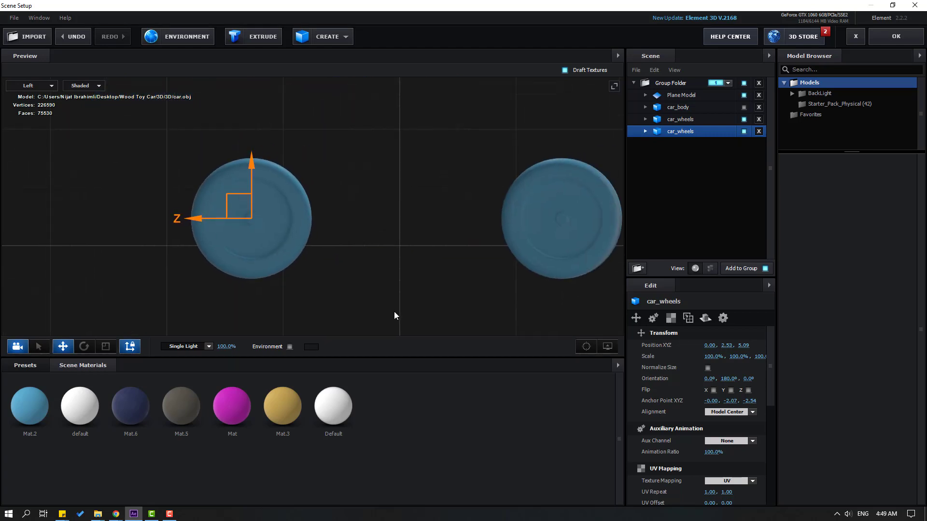
# - Turn off anchor point editing, check the pivots of both car_wheels models and return the preview to Perspective
pyautogui.click(128, 351)
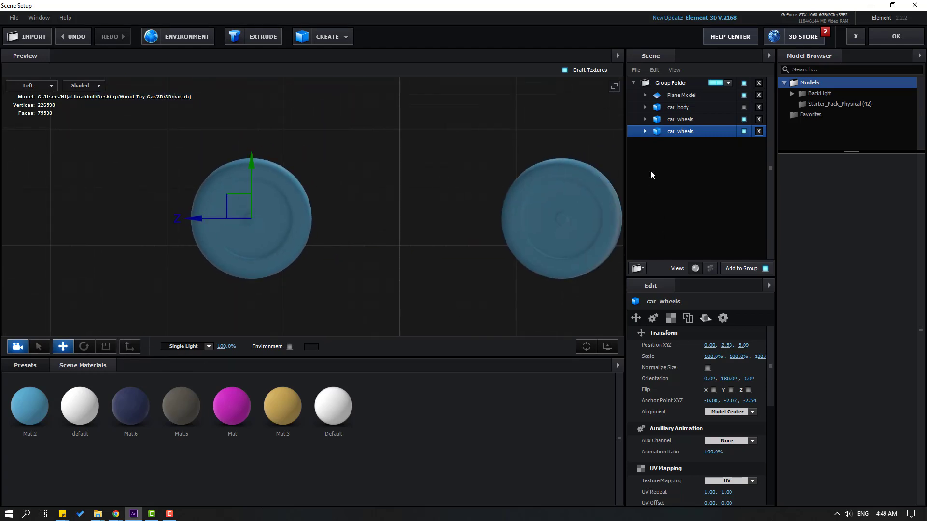
pyautogui.click(678, 119)
pyautogui.click(676, 130)
pyautogui.click(676, 120)
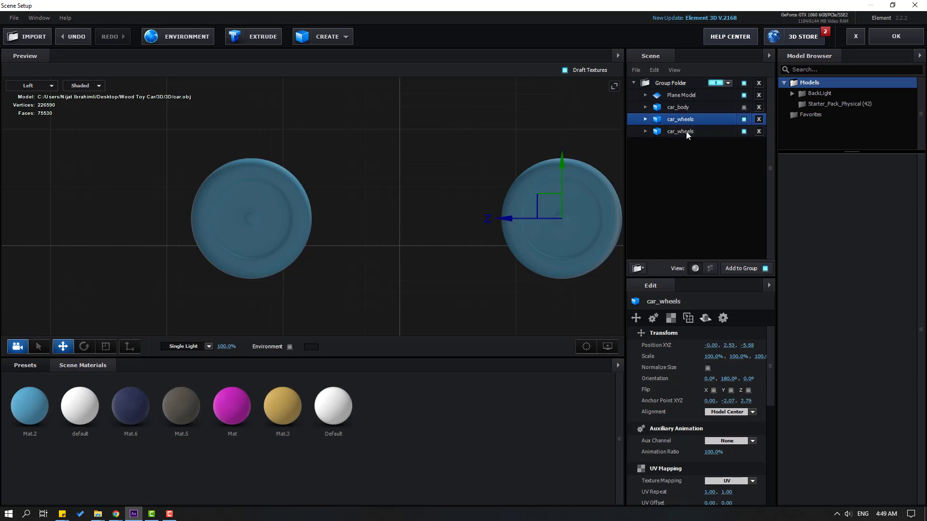
pyautogui.click(31, 86)
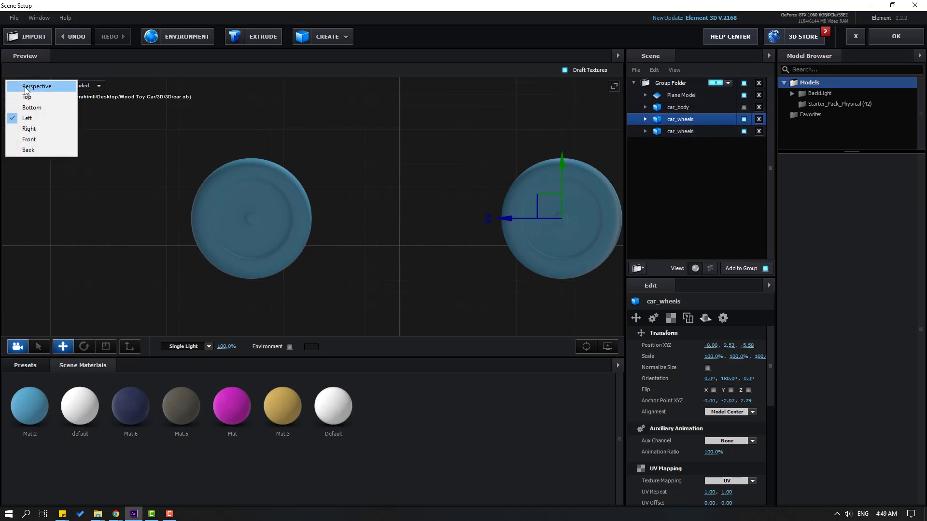
pyautogui.click(30, 87)
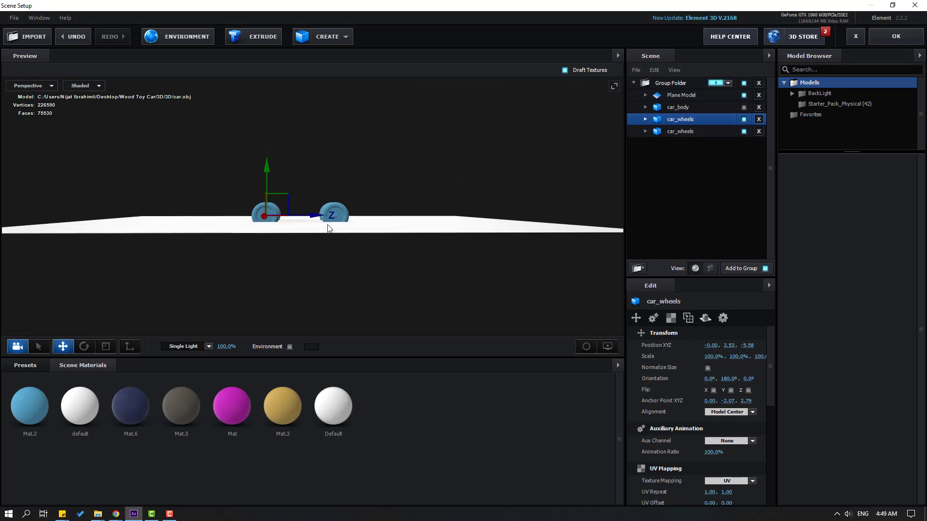
# - Rename the first car_wheels model to car_wheels_1 and the second one to car_wheels_2
pyautogui.doubleClick(685, 121)
pyautogui.click(491, 259)
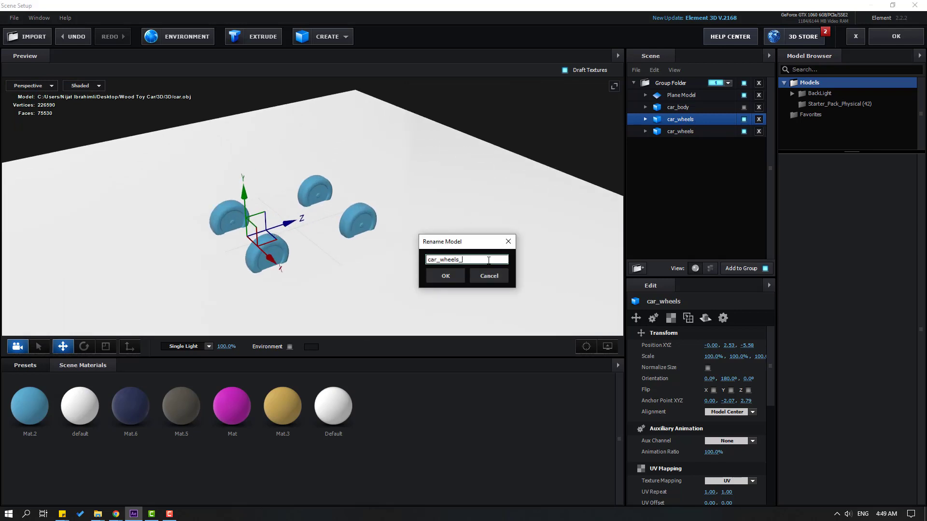
pyautogui.press('Return')
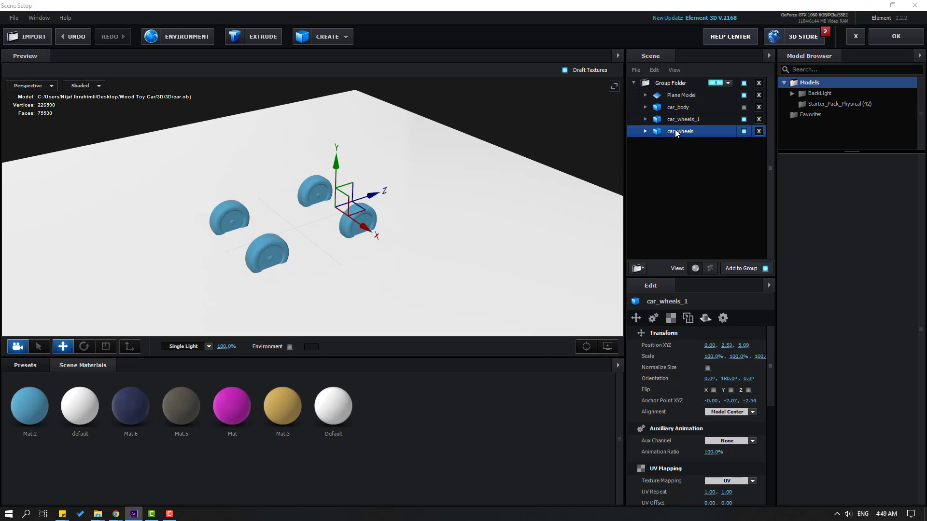
pyautogui.doubleClick(675, 130)
pyautogui.click(472, 259)
pyautogui.write('_2')
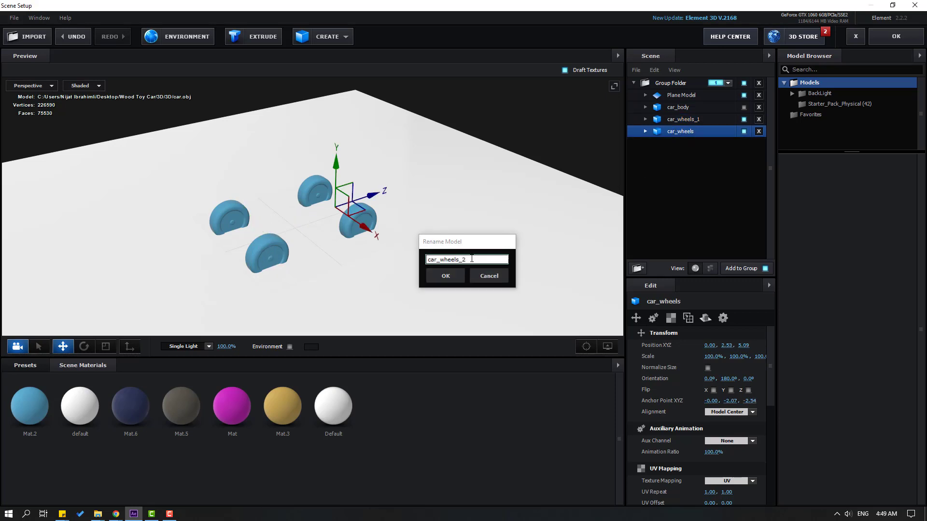
pyautogui.press('Return')
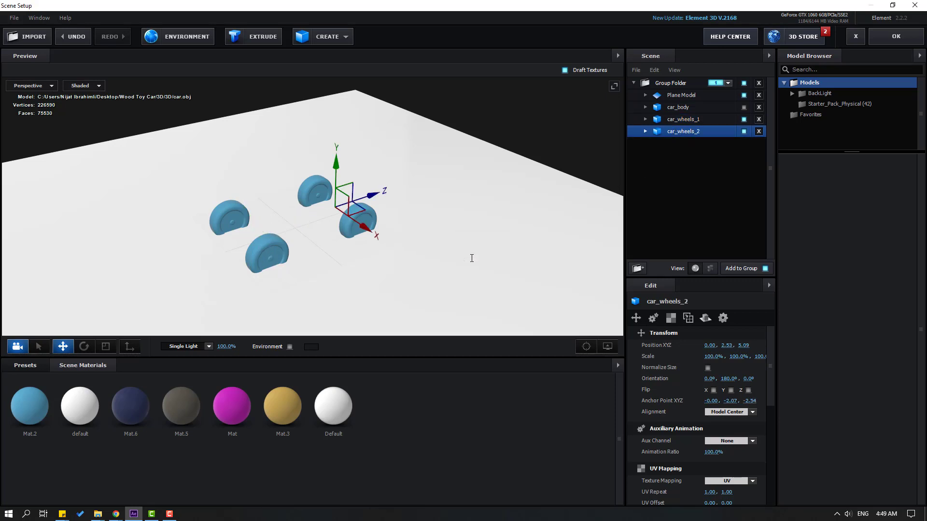
# - Hide car_wheels_1 and car_wheels_2, and show the car_body model with its material list expanded
pyautogui.click(744, 131)
pyautogui.click(744, 119)
pyautogui.click(642, 106)
pyautogui.click(645, 108)
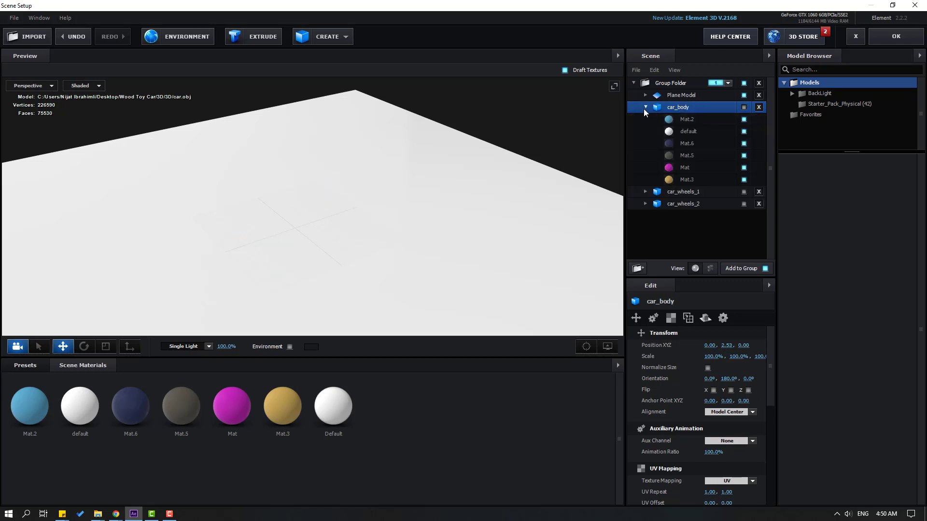
pyautogui.click(744, 108)
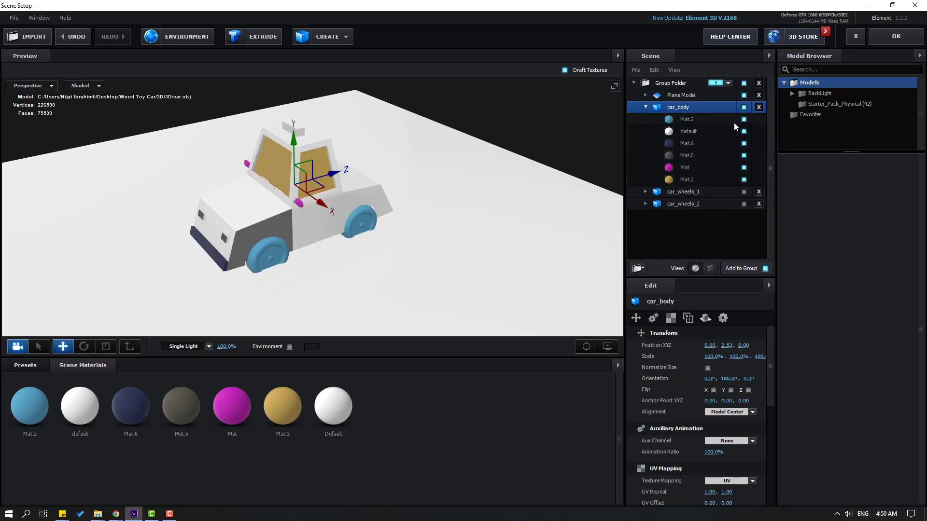
# - Turn off the Mat.2 material in car_body to hide its wheels, and collapse the material list
pyautogui.click(744, 180)
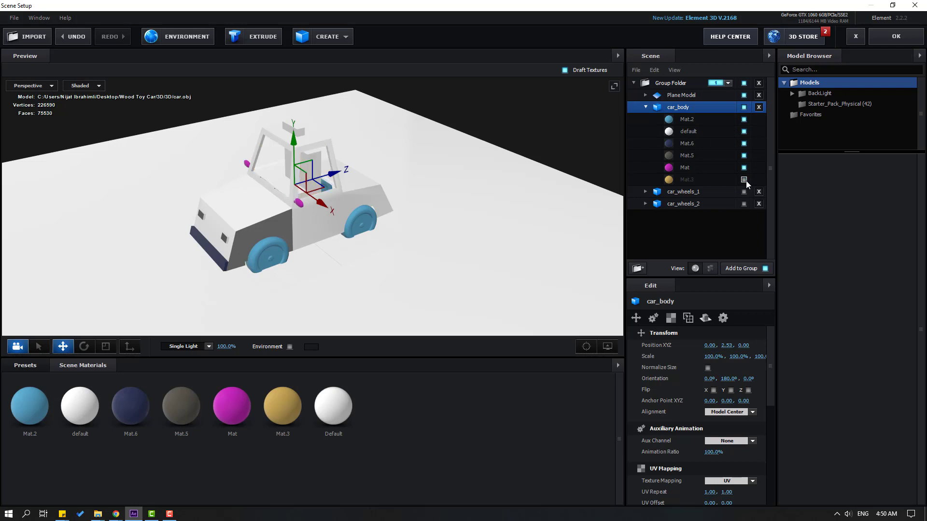
pyautogui.click(744, 180)
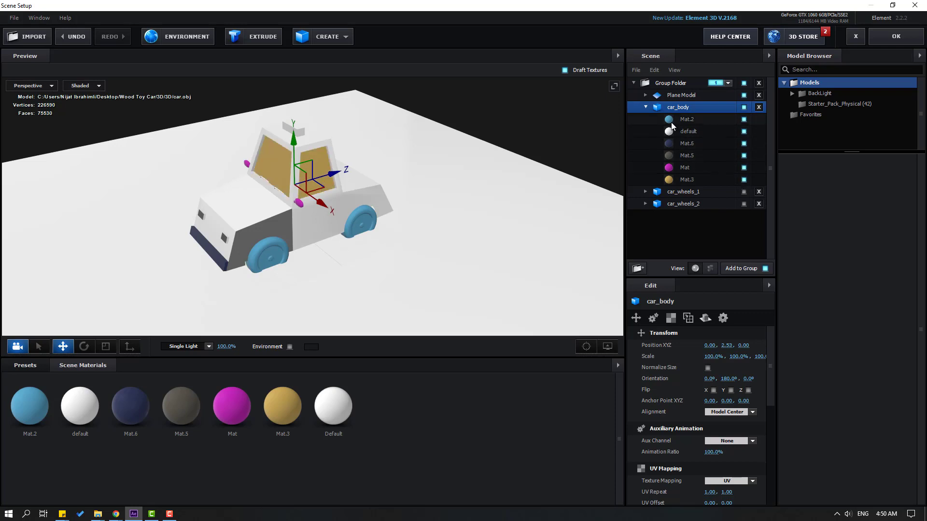
pyautogui.click(683, 124)
pyautogui.click(744, 120)
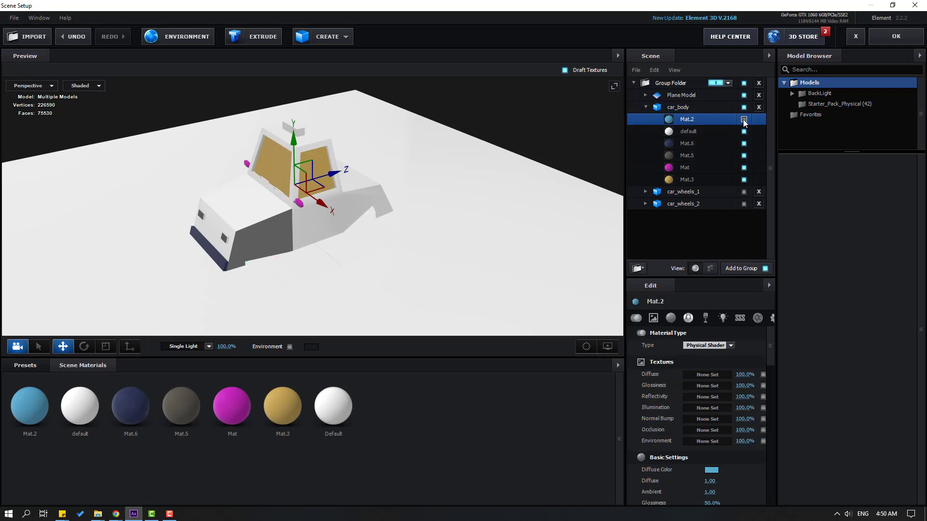
pyautogui.click(744, 119)
pyautogui.click(744, 120)
pyautogui.click(646, 107)
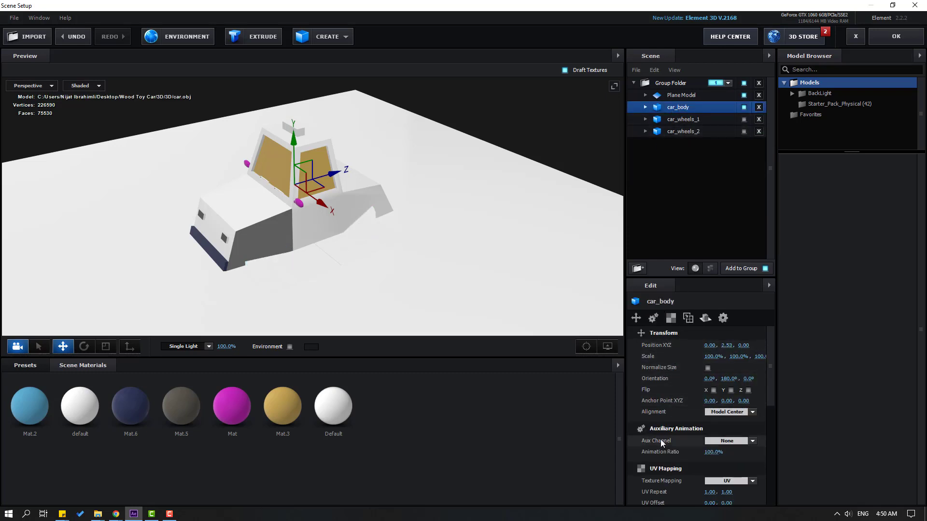
# - Set the auxiliary animation channel of car_body to Channel 1 and that of car_wheels_1 to Channel 2
pyautogui.click(718, 442)
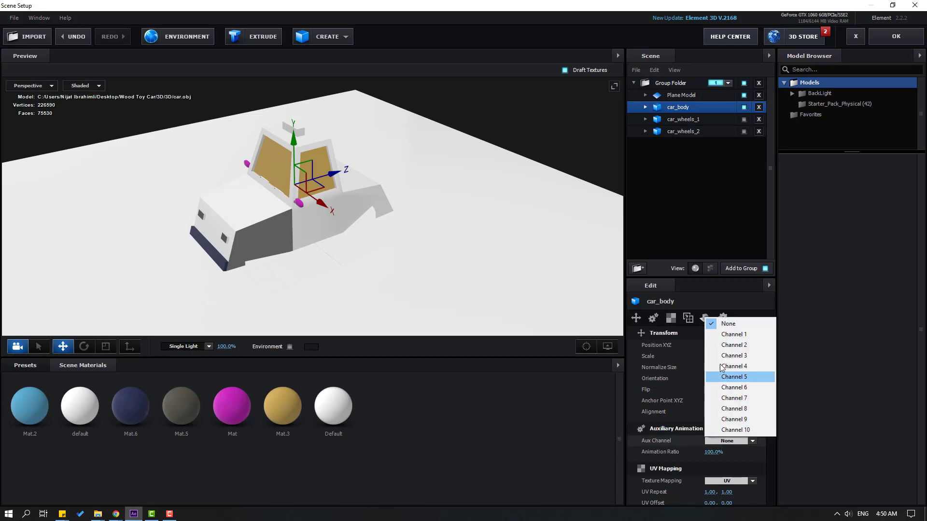
pyautogui.click(734, 336)
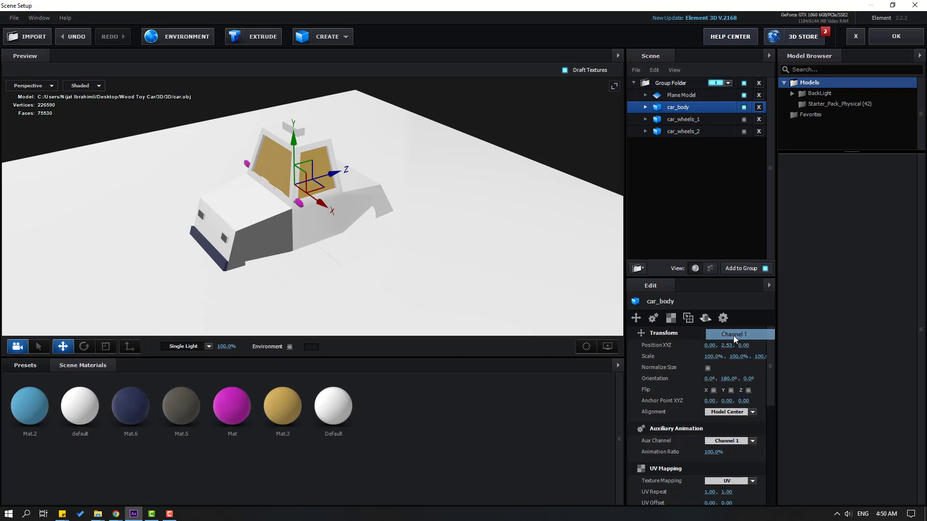
pyautogui.click(688, 121)
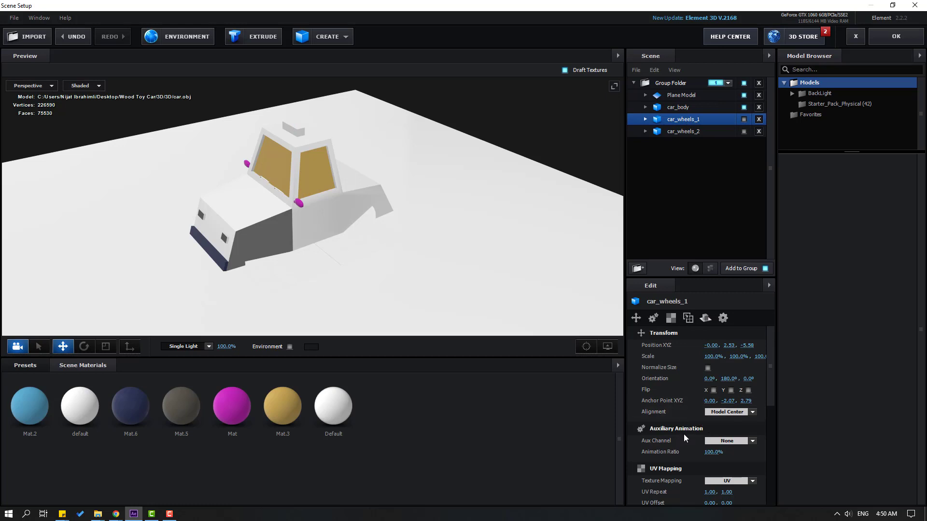
pyautogui.click(715, 442)
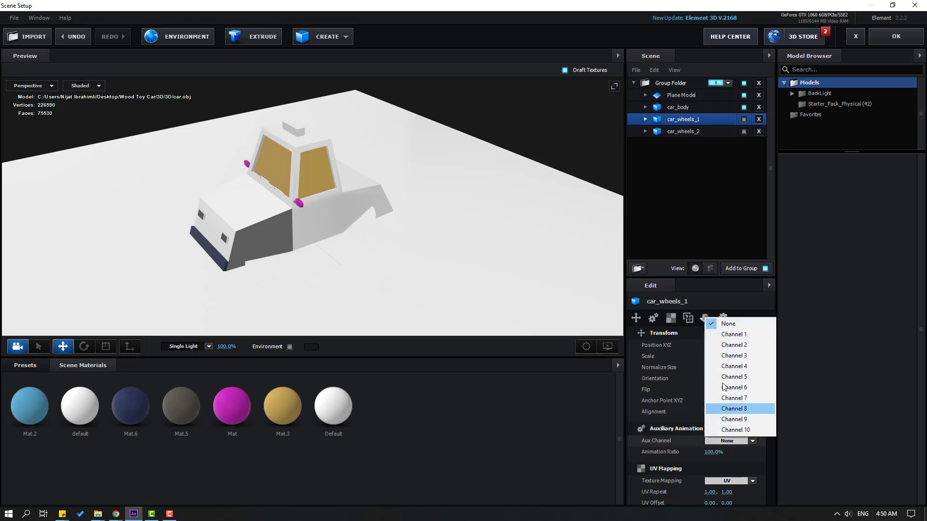
pyautogui.click(731, 351)
# - Set the auxiliary animation channel of car_wheels_2 to Channel 3 and make car_wheels_1 visible again
pyautogui.click(684, 137)
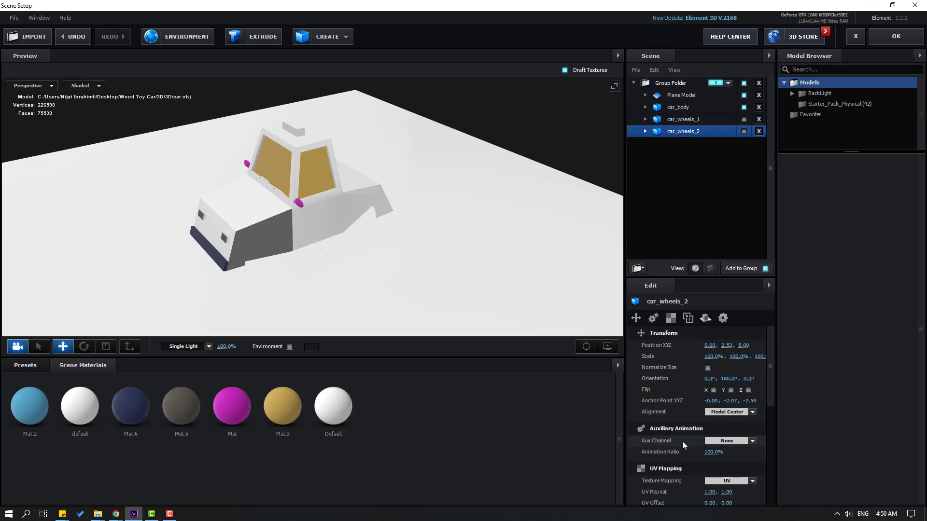
pyautogui.click(706, 445)
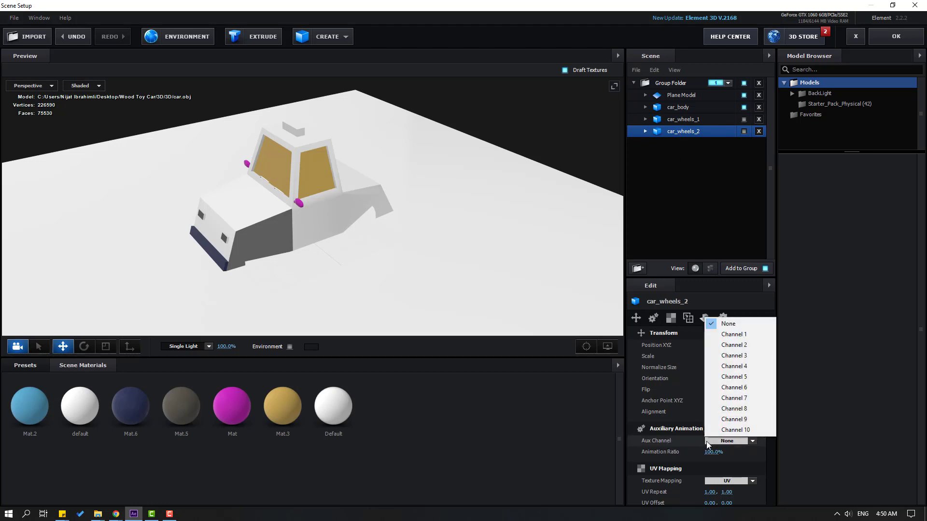
pyautogui.click(734, 356)
pyautogui.click(744, 119)
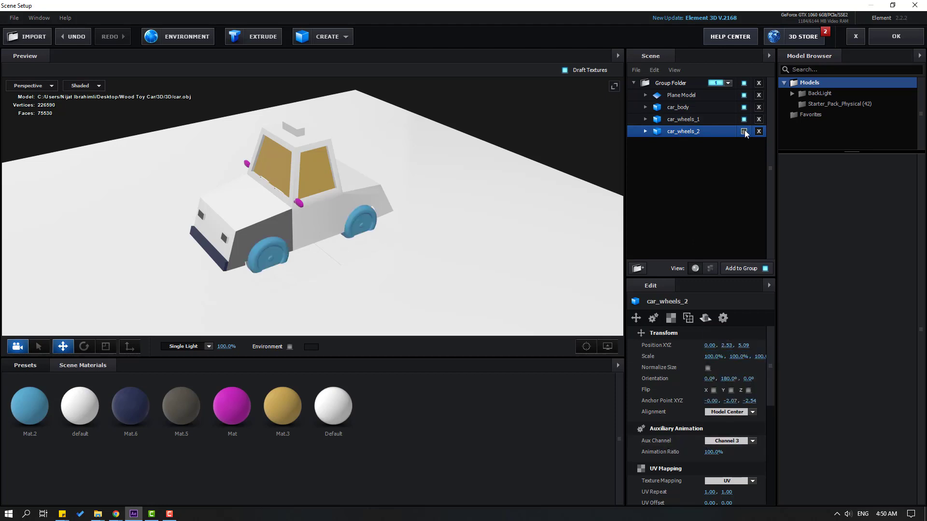
# - Make the car_wheels_2 model visible again in the scene
pyautogui.click(744, 131)
pyautogui.scroll(-5, 309, 277)
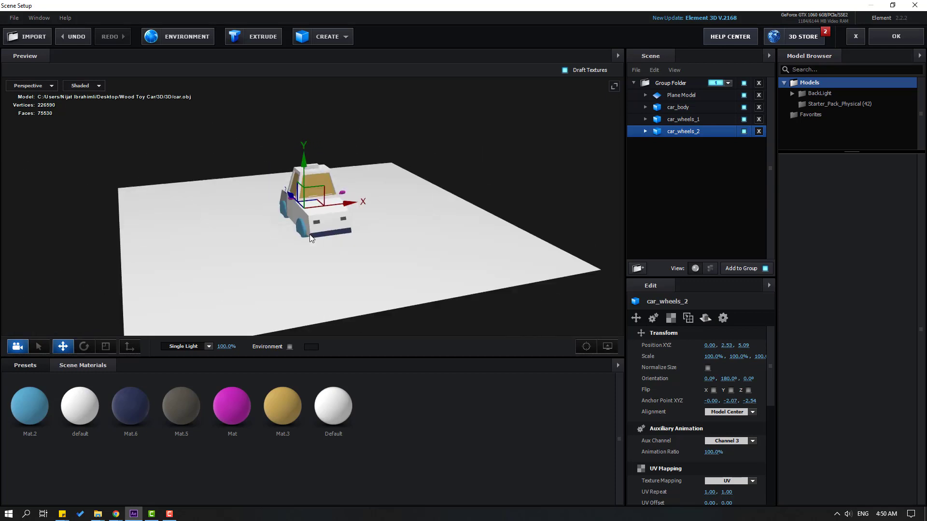
pyautogui.moveTo(264, 233); pyautogui.dragTo(358, 462)
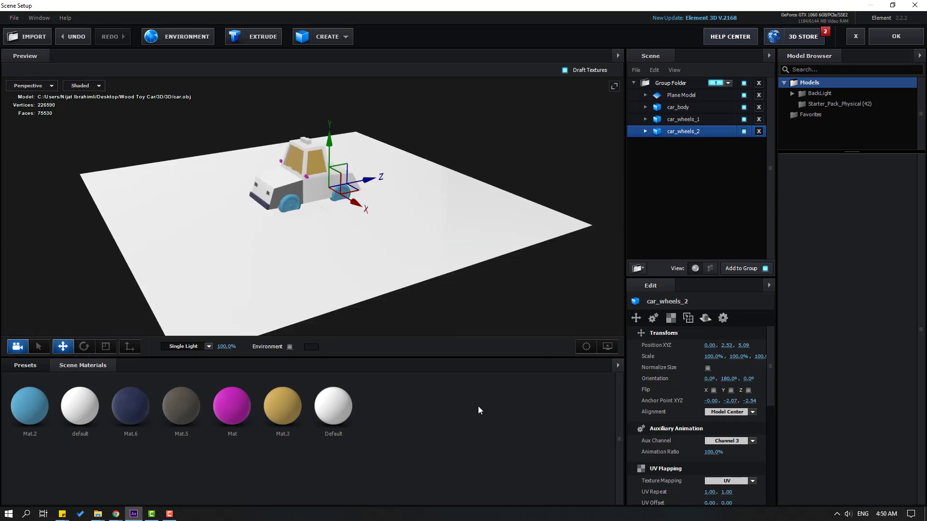
# - Load the wood image 01.jpg from the Texture folder as the diffuse texture of car_body's default material
pyautogui.click(674, 108)
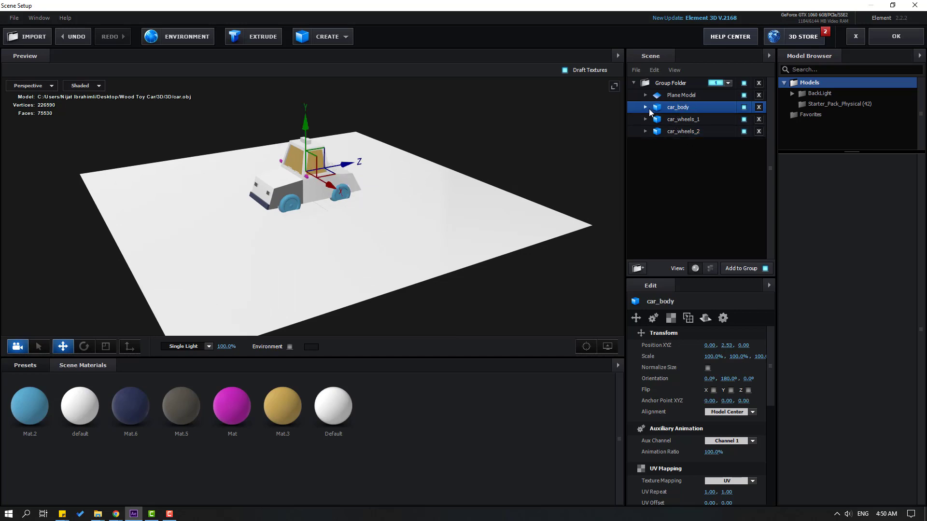
pyautogui.click(646, 107)
pyautogui.click(691, 135)
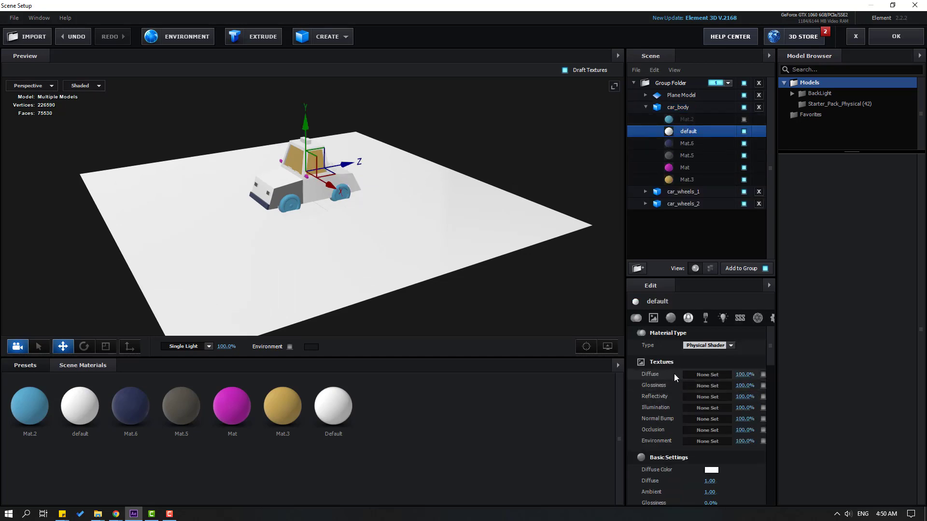
pyautogui.click(698, 375)
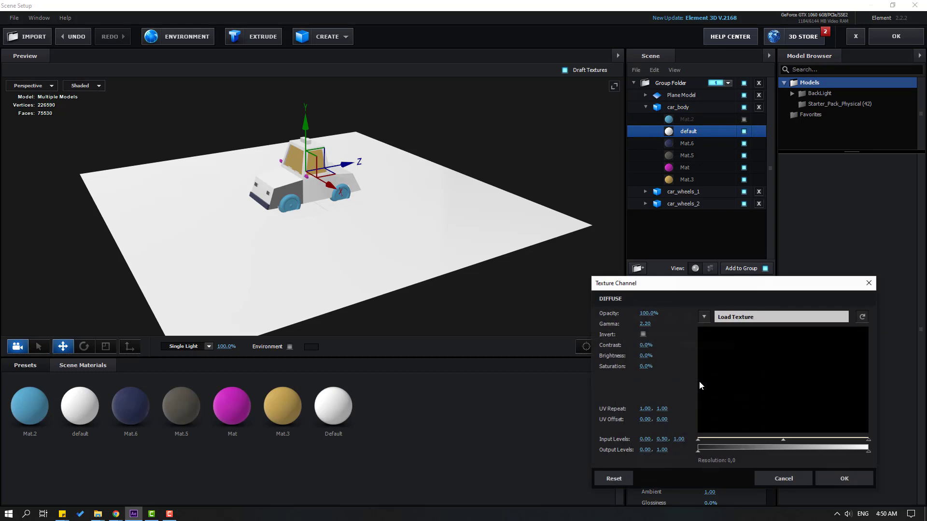
pyautogui.click(749, 319)
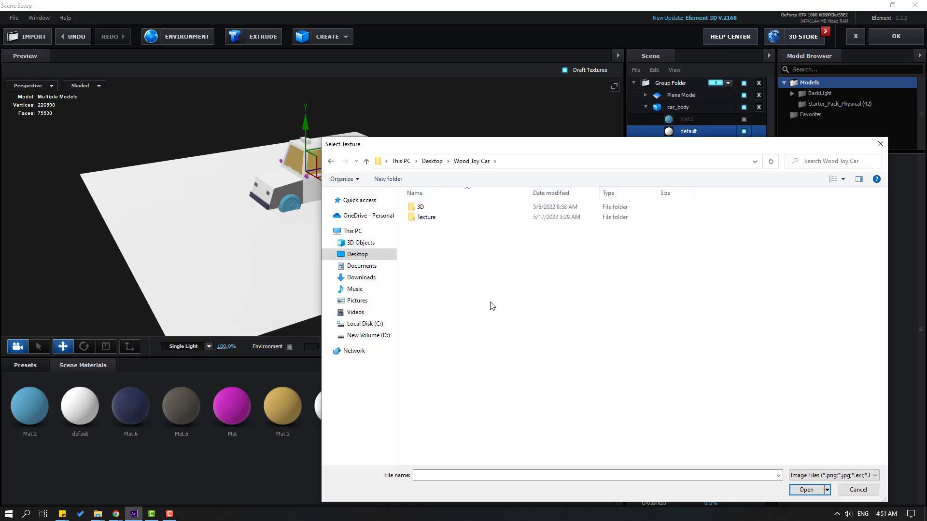
pyautogui.doubleClick(428, 217)
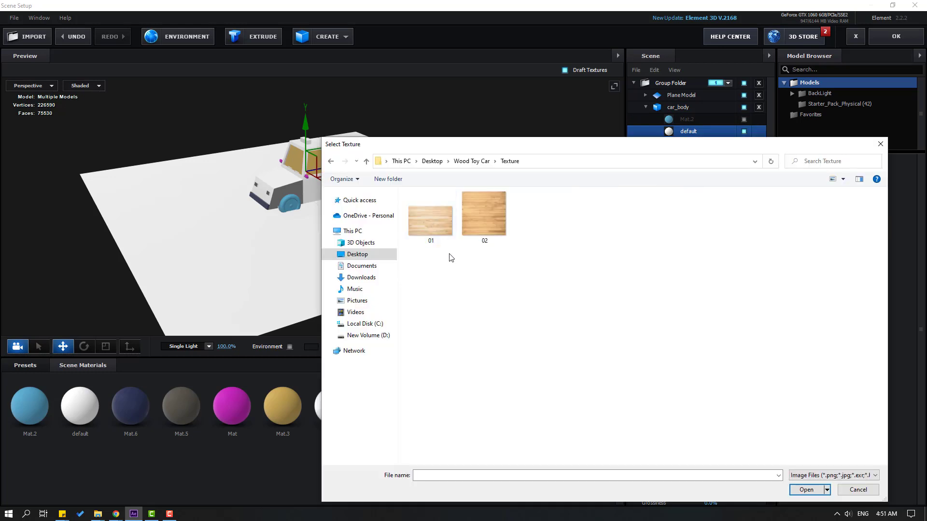
pyautogui.click(428, 216)
pyautogui.click(806, 489)
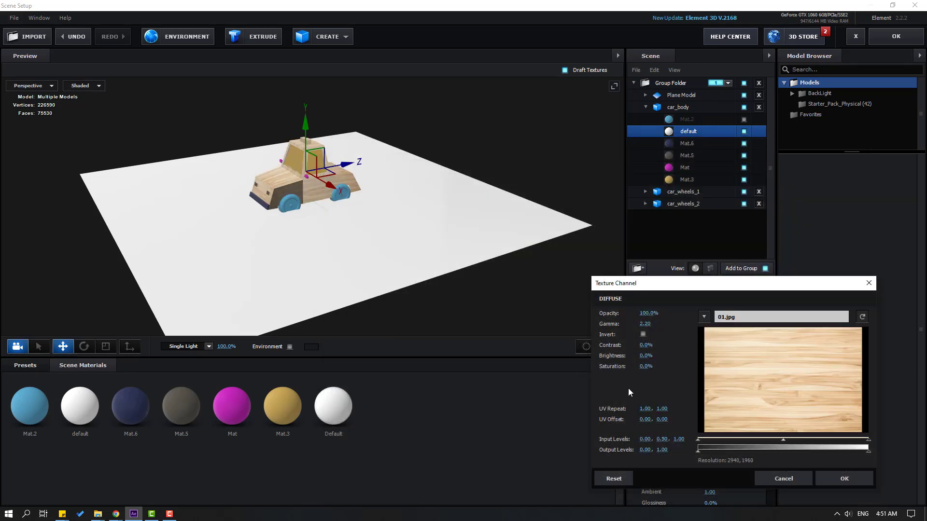
pyautogui.click(844, 479)
# - Set the first UV Repeat value of the wood diffuse texture to 0.98 and its first UV Offset value to -0.38
pyautogui.scroll(5, 283, 194)
pyautogui.moveTo(381, 219); pyautogui.dragTo(355, 227)
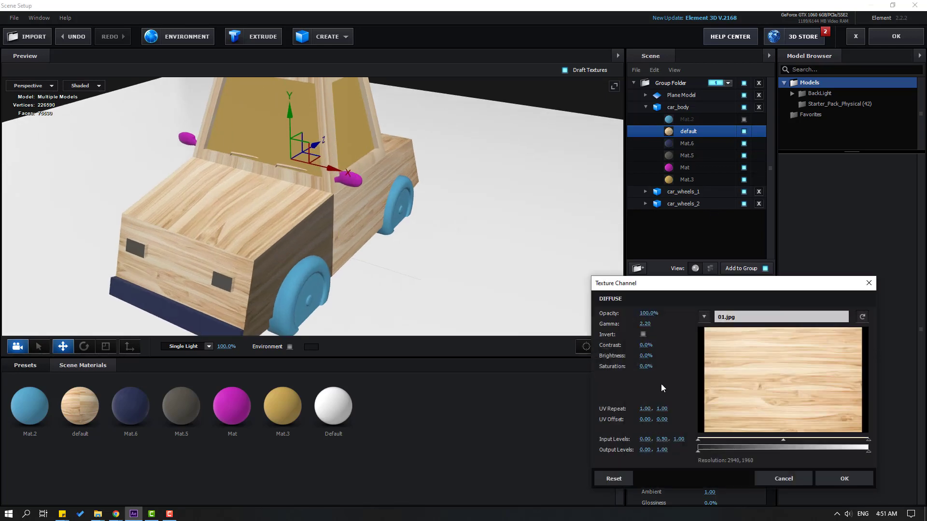
pyautogui.moveTo(645, 410); pyautogui.dragTo(629, 425)
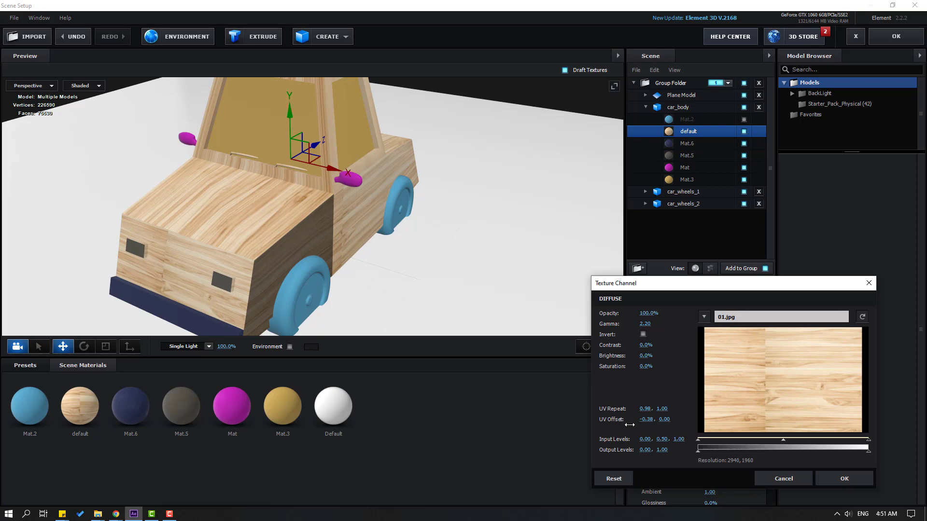
pyautogui.click(843, 478)
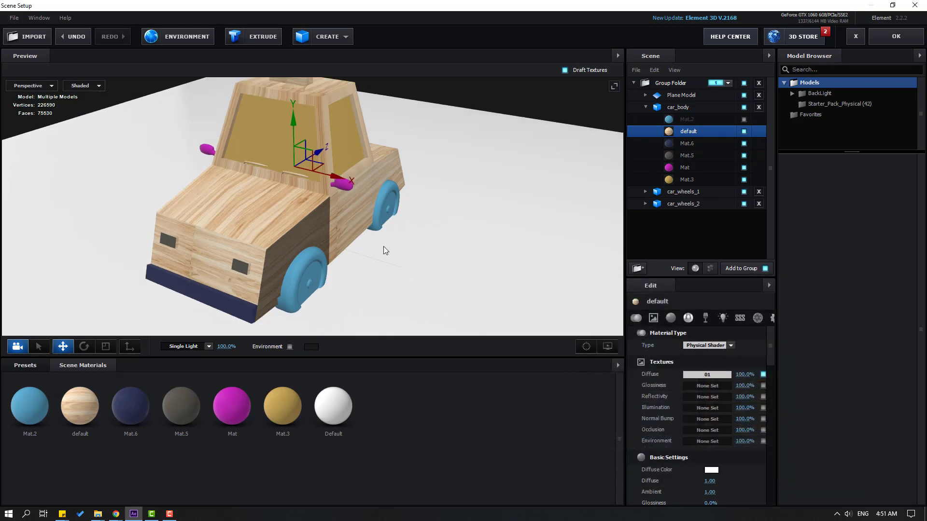
pyautogui.moveTo(384, 246); pyautogui.dragTo(352, 273)
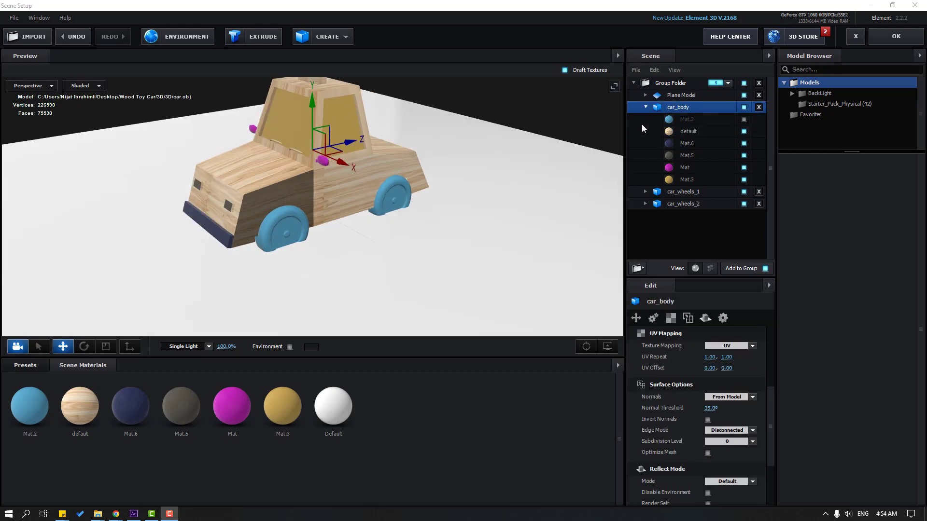
# - Apply the wood default material to the wheels of car_wheels_1 and set that model's texture mapping to Box
pyautogui.click(646, 107)
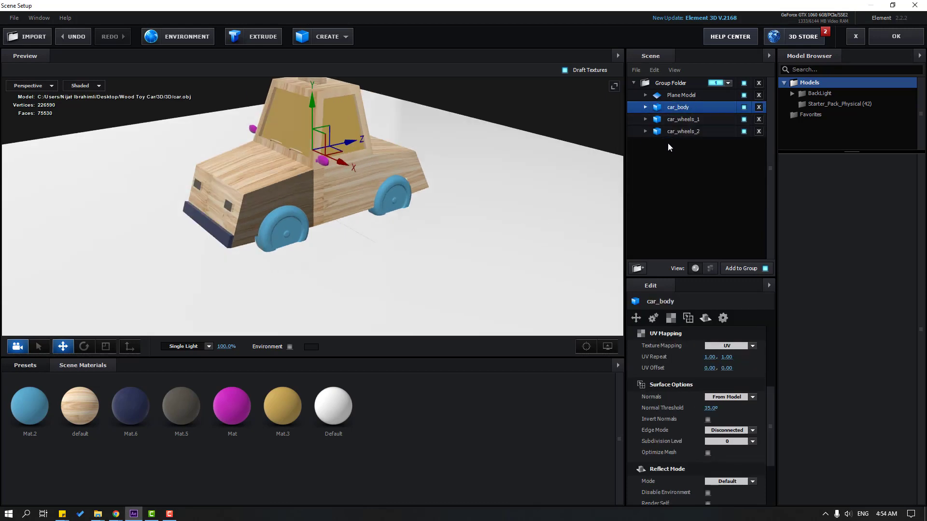
pyautogui.click(683, 119)
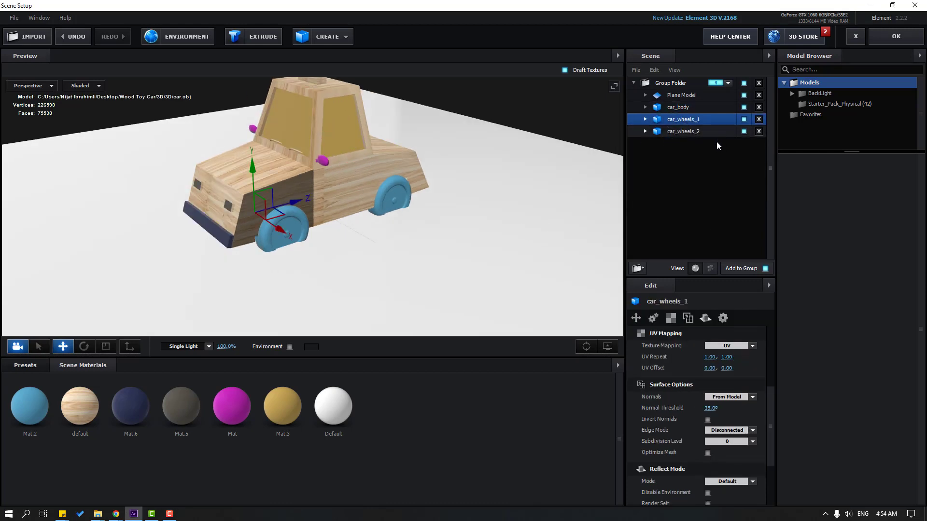
pyautogui.scroll(2, 245, 324)
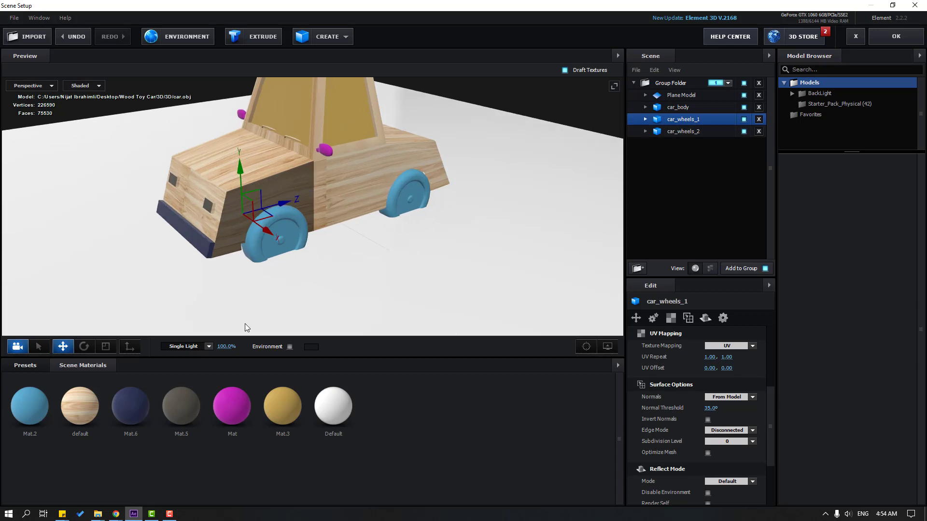
pyautogui.moveTo(74, 421); pyautogui.dragTo(280, 234)
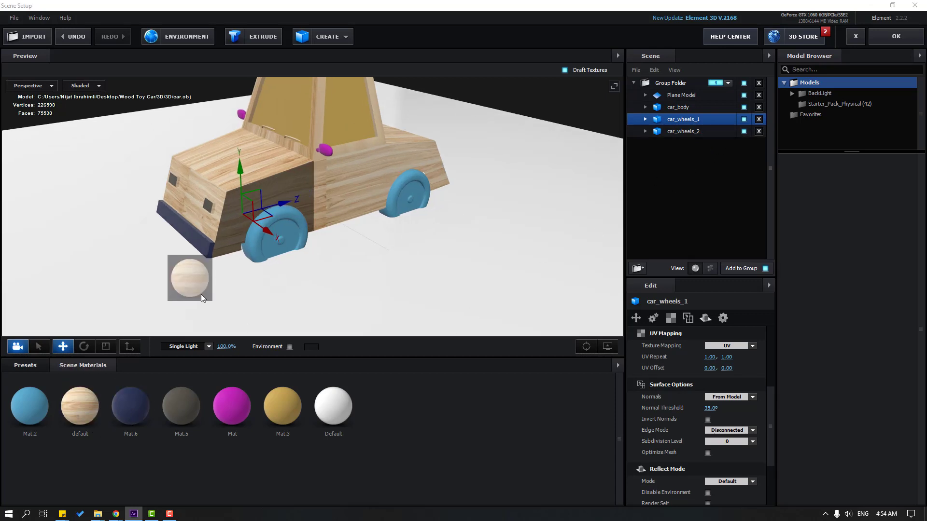
pyautogui.scroll(2, 279, 235)
pyautogui.scroll(1, 279, 237)
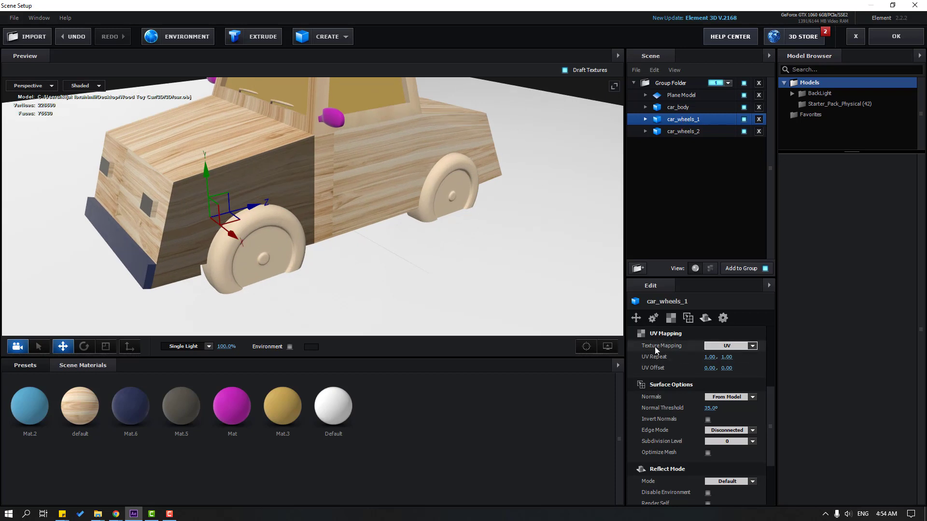
pyautogui.click(716, 349)
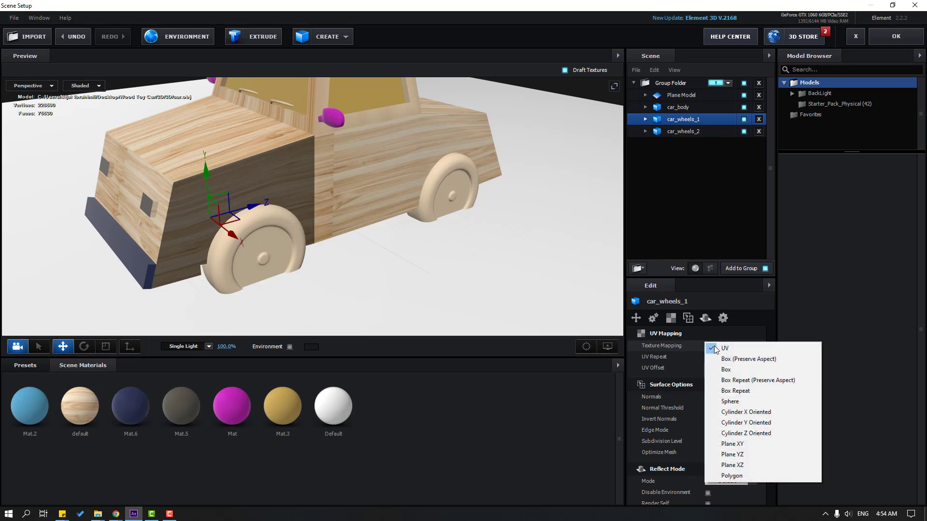
pyautogui.click(732, 370)
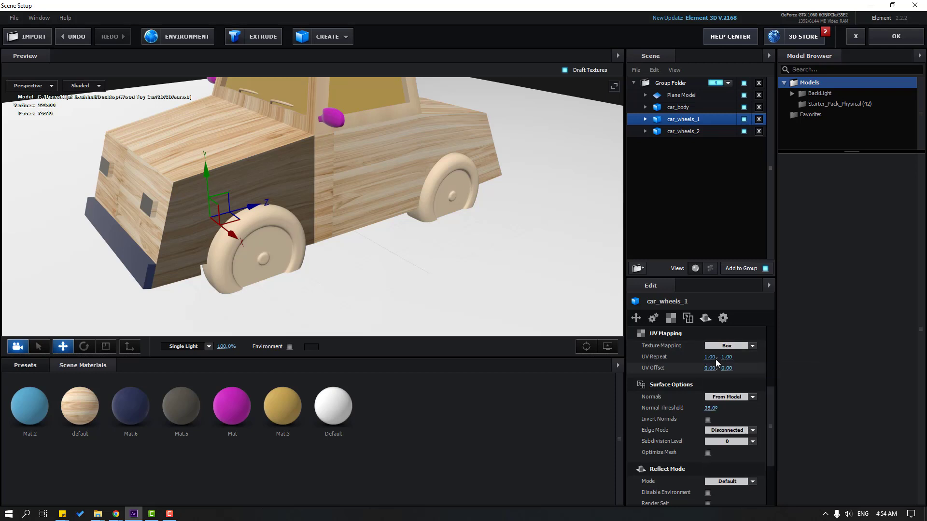
# - Apply the wood default material to car_wheels_2 and set its texture mapping to Box
pyautogui.click(686, 133)
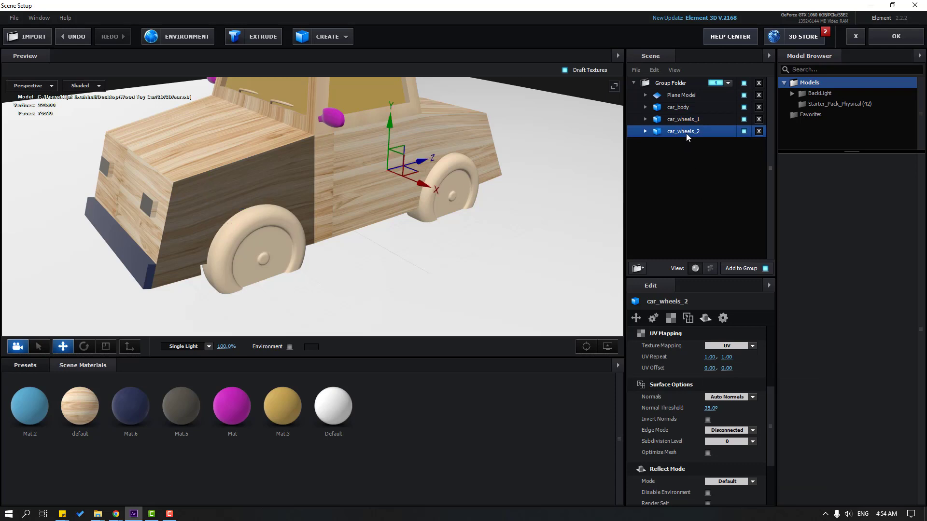
pyautogui.moveTo(107, 406); pyautogui.dragTo(691, 134)
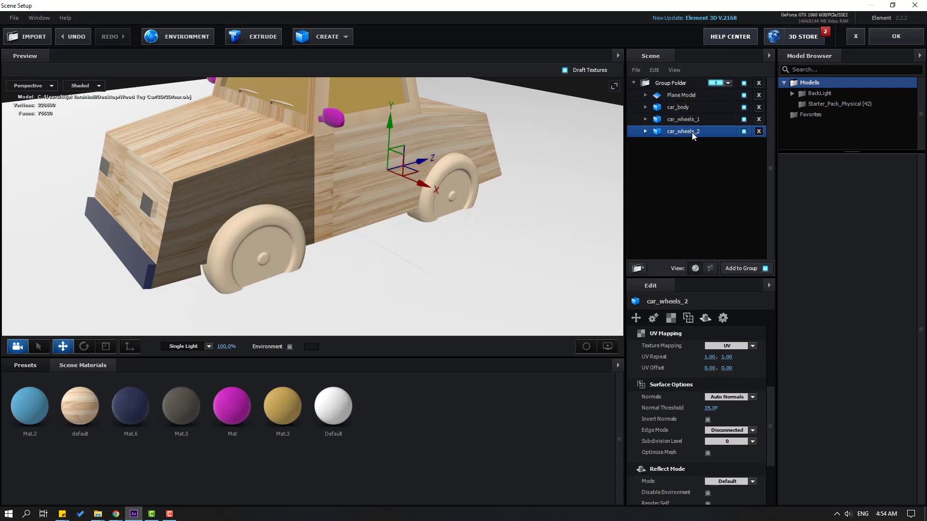
pyautogui.click(716, 345)
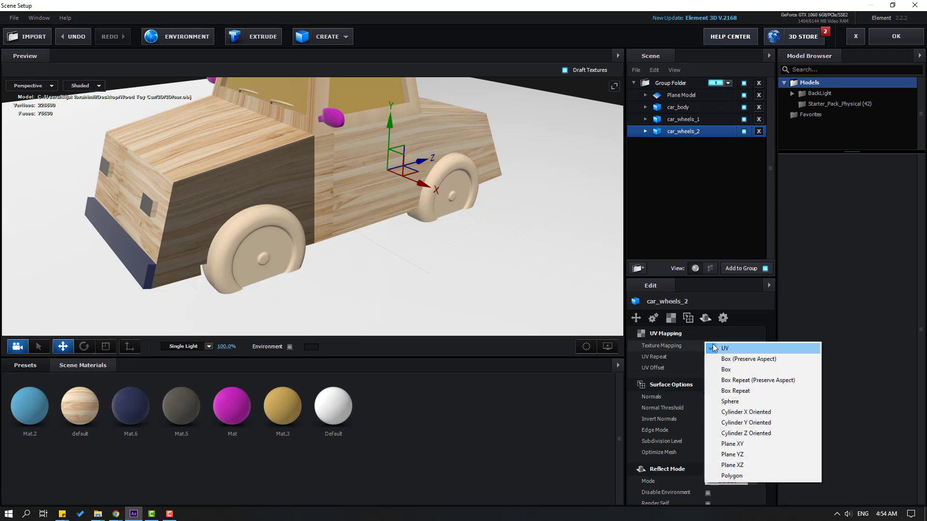
pyautogui.click(726, 370)
pyautogui.moveTo(531, 299); pyautogui.dragTo(752, 159)
pyautogui.click(707, 122)
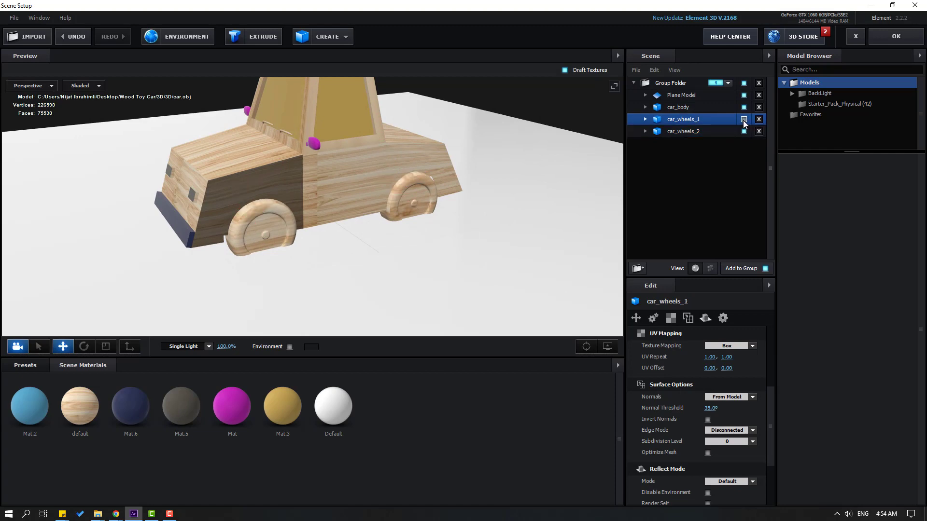
pyautogui.scroll(3, 305, 248)
pyautogui.moveTo(305, 248); pyautogui.dragTo(59, 91)
# - Lower the anchor point of car_body to just above its bottom edge in the Left view, and return to the Perspective view
pyautogui.click(676, 108)
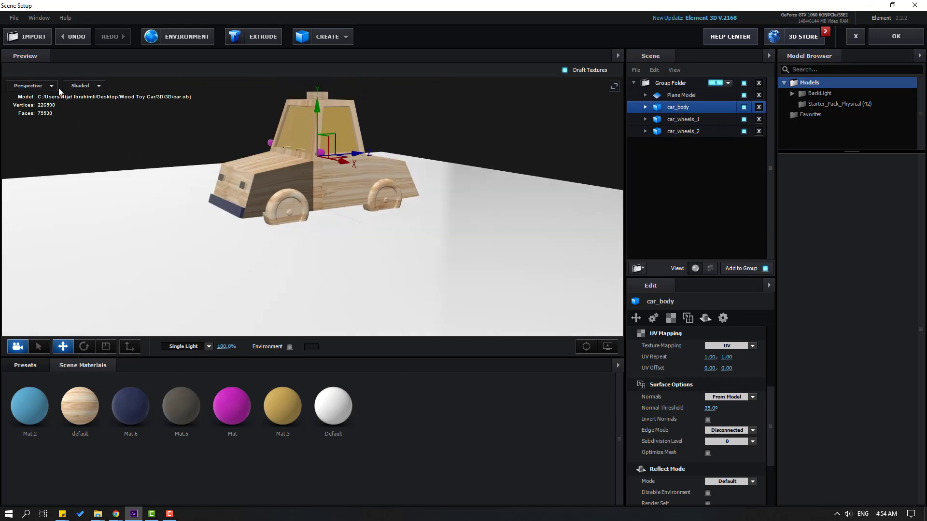
pyautogui.click(36, 89)
pyautogui.click(68, 119)
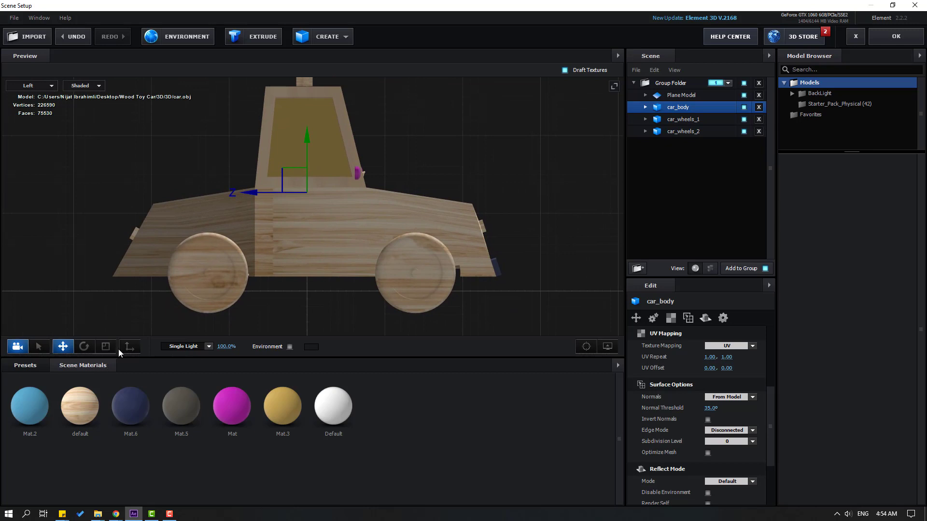
pyautogui.click(127, 349)
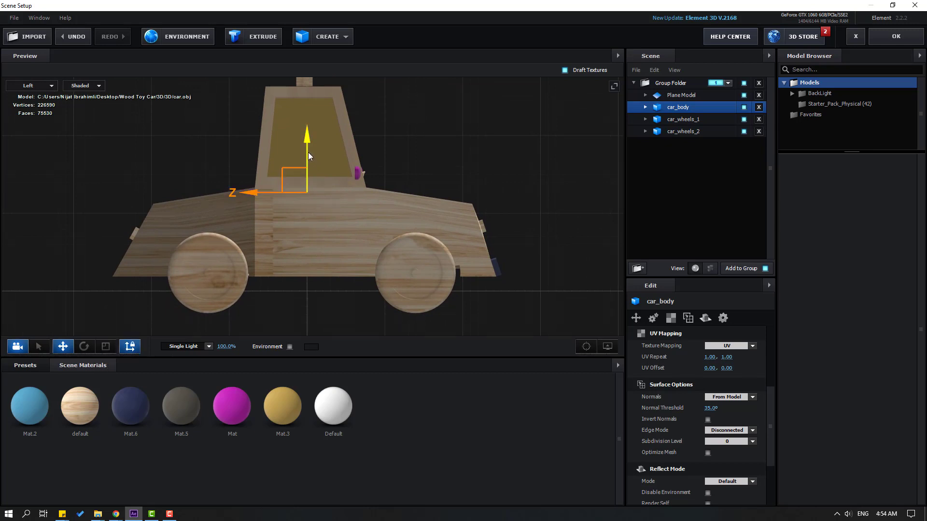
pyautogui.moveTo(310, 155); pyautogui.dragTo(302, 222)
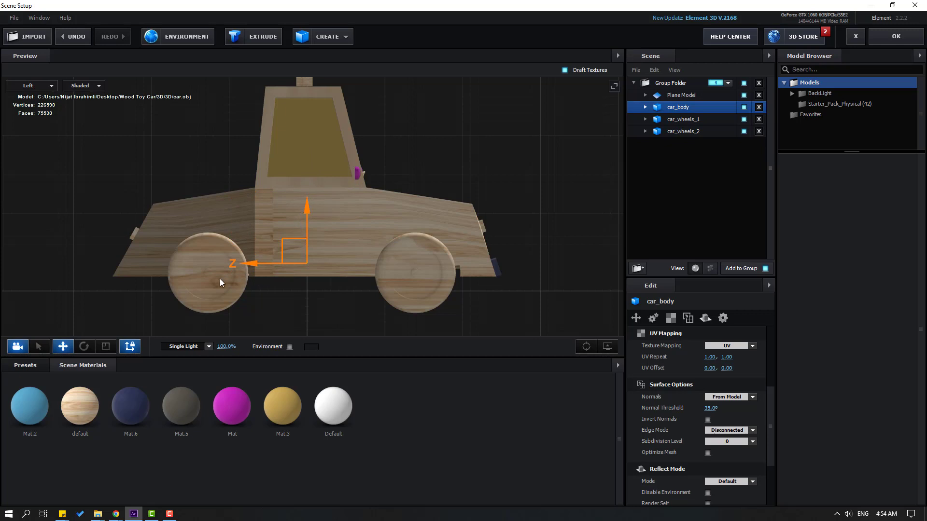
pyautogui.click(133, 346)
pyautogui.click(32, 86)
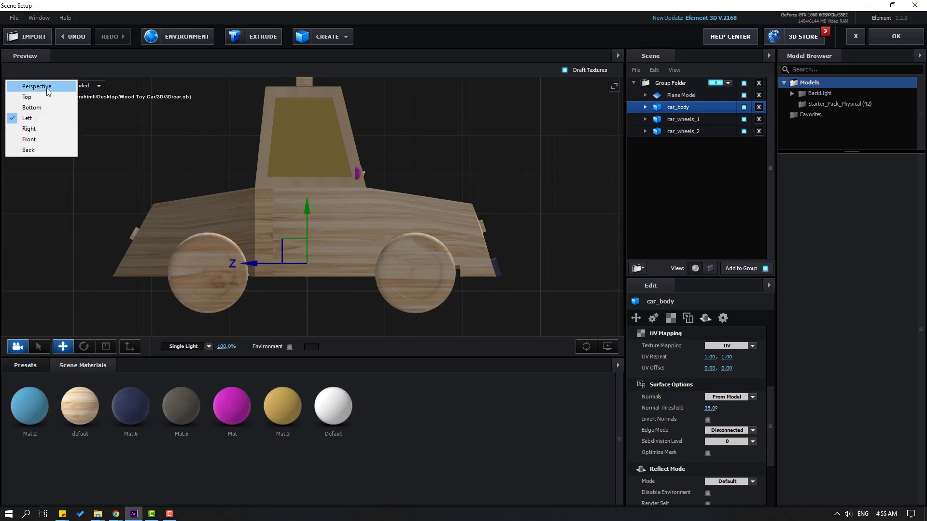
pyautogui.click(29, 86)
pyautogui.scroll(10, 321, 208)
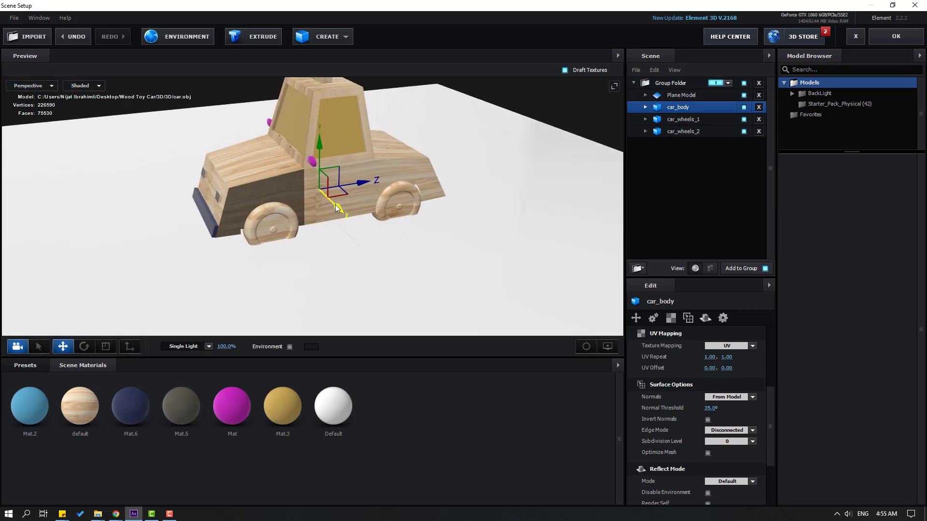
pyautogui.moveTo(246, 239); pyautogui.dragTo(643, 123)
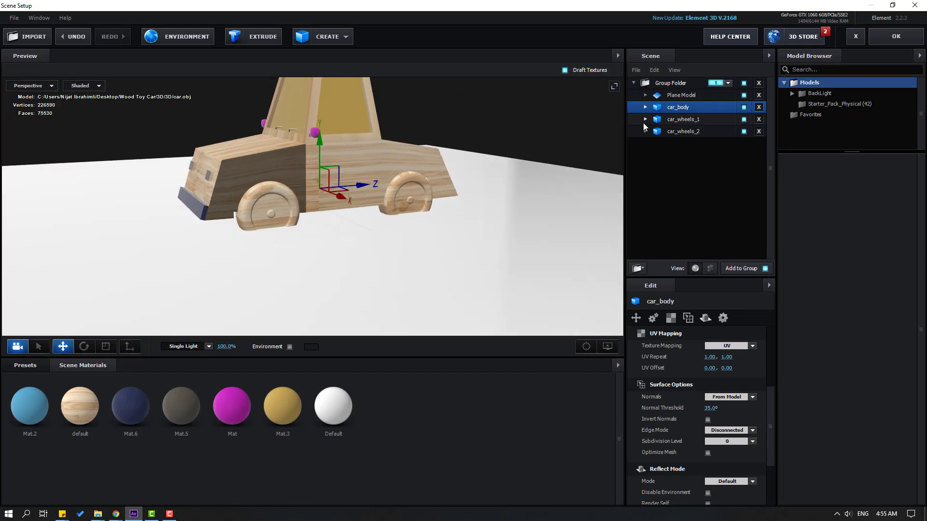
# - Create a new scene material and assign it to the Plane Model under the car
pyautogui.click(671, 97)
pyautogui.moveTo(261, 251); pyautogui.dragTo(328, 135)
pyautogui.scroll(-8, 254, 195)
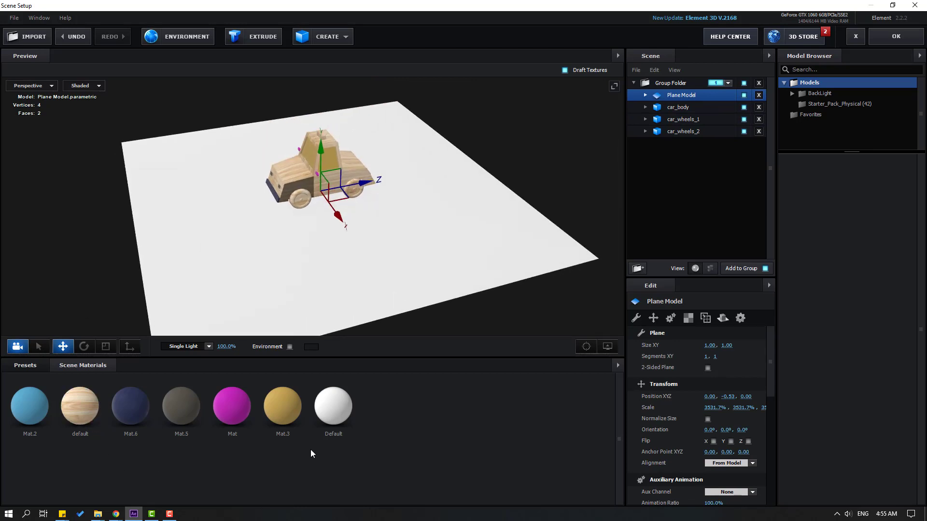
pyautogui.rightClick(394, 398)
pyautogui.click(402, 405)
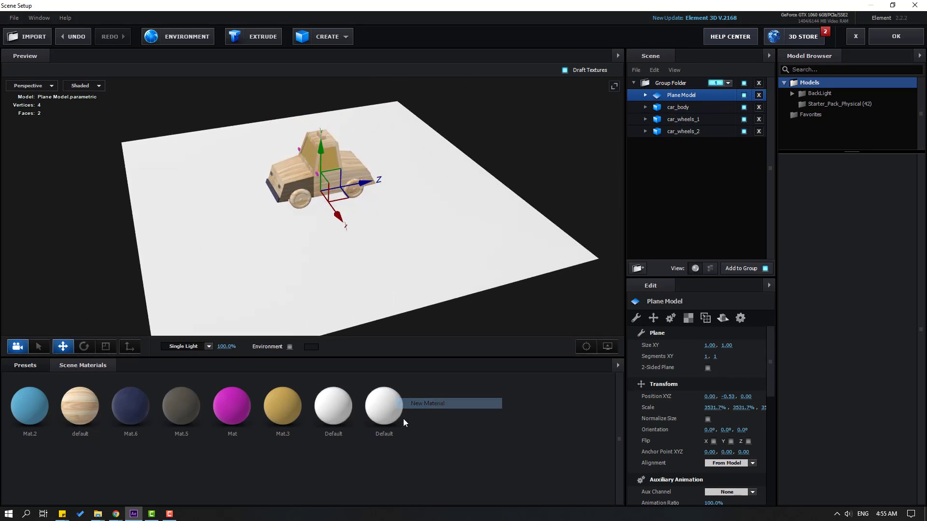
pyautogui.moveTo(383, 407); pyautogui.dragTo(225, 265)
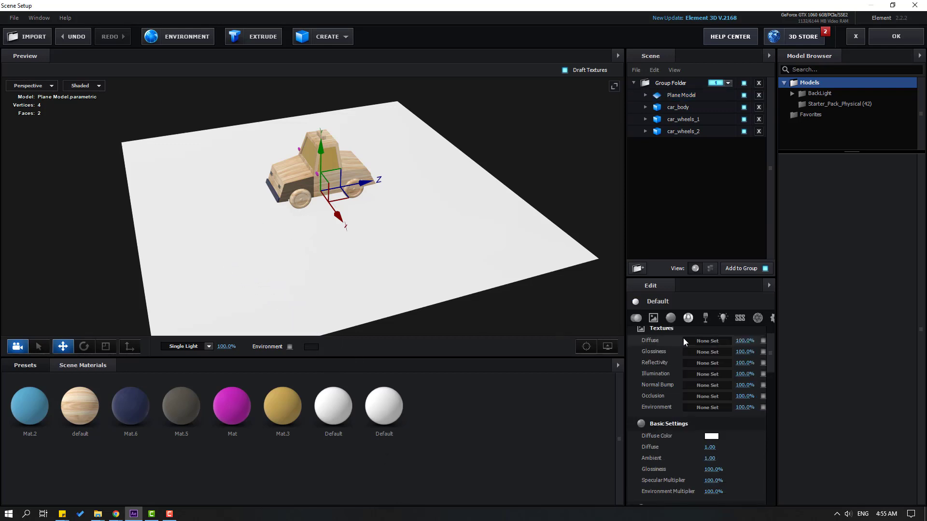
# - Load the 02.jpg wood image as the Diffuse texture of the floor plane's new material
pyautogui.click(706, 340)
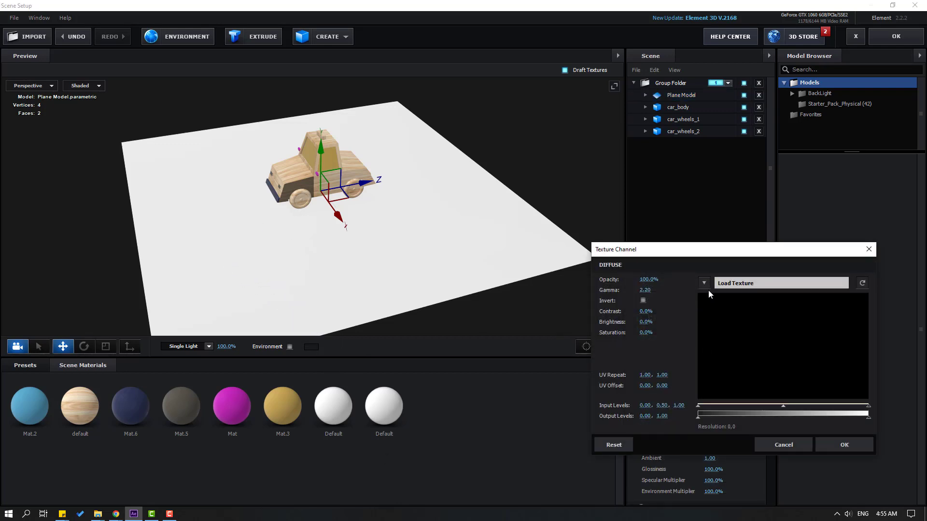
pyautogui.click(724, 284)
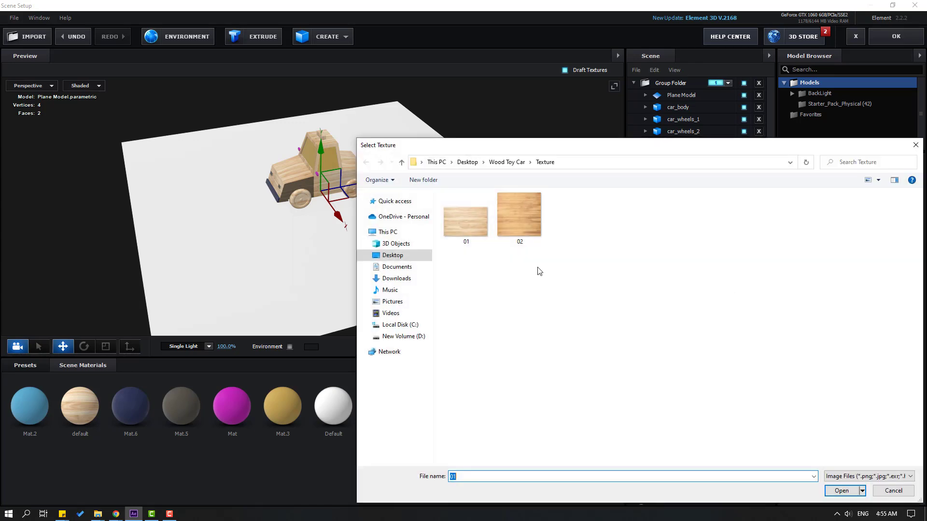
pyautogui.click(524, 221)
pyautogui.click(835, 490)
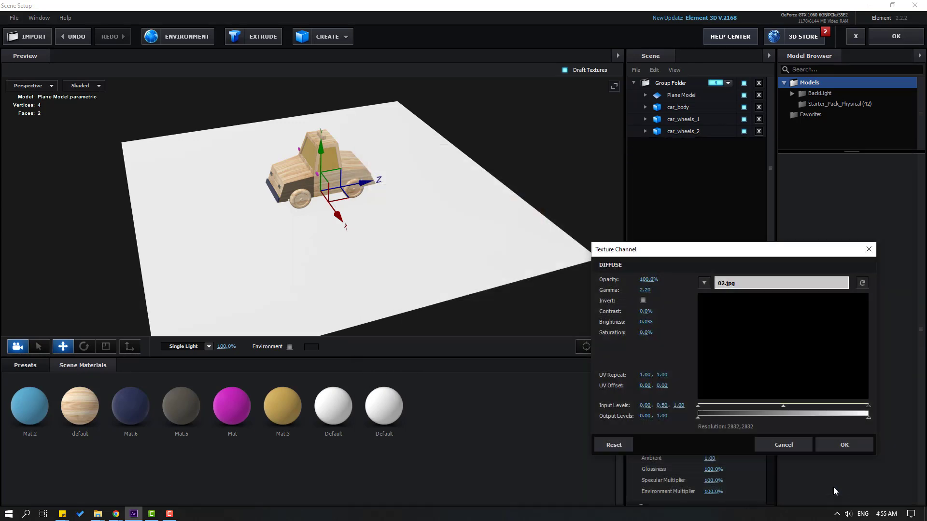
# - Set the floor texture's UV Repeat to 5.00 in both directions
pyautogui.click(645, 375)
pyautogui.write('5')
pyautogui.press('Return')
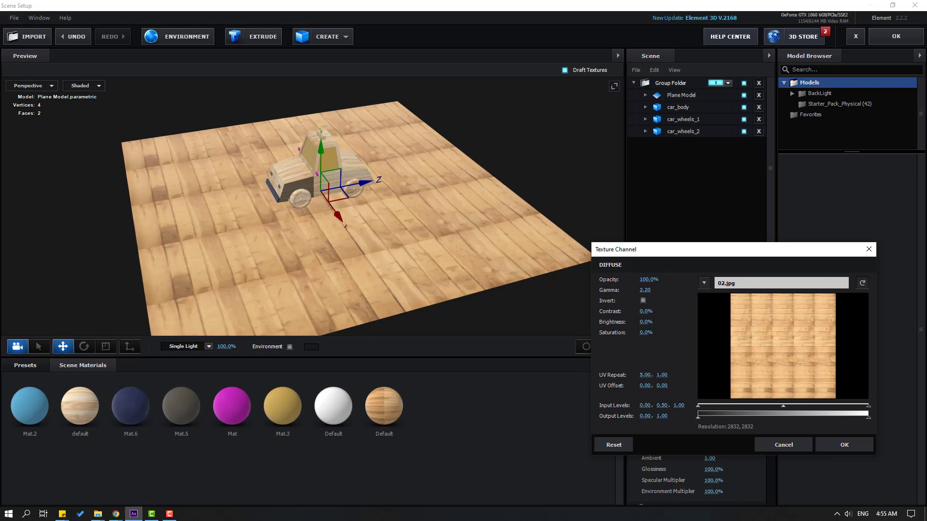
pyautogui.click(662, 375)
pyautogui.write('5')
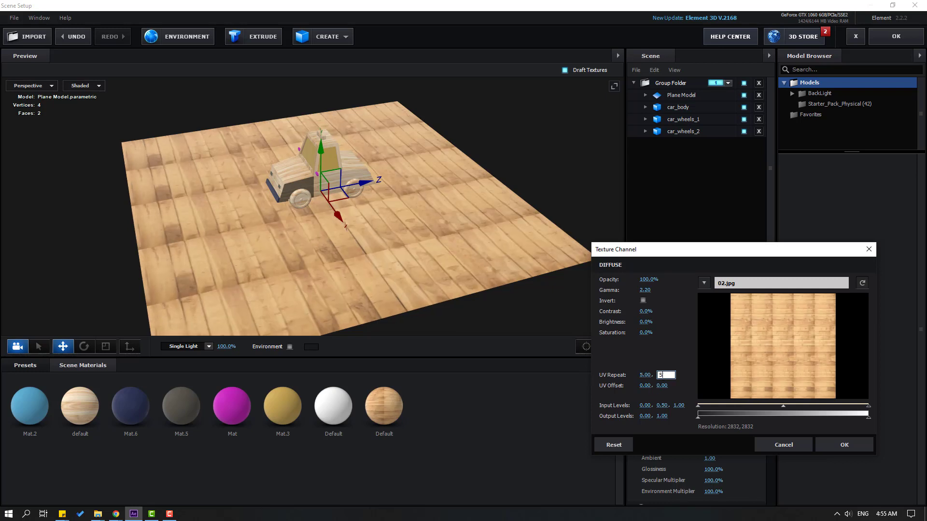
pyautogui.press('Return')
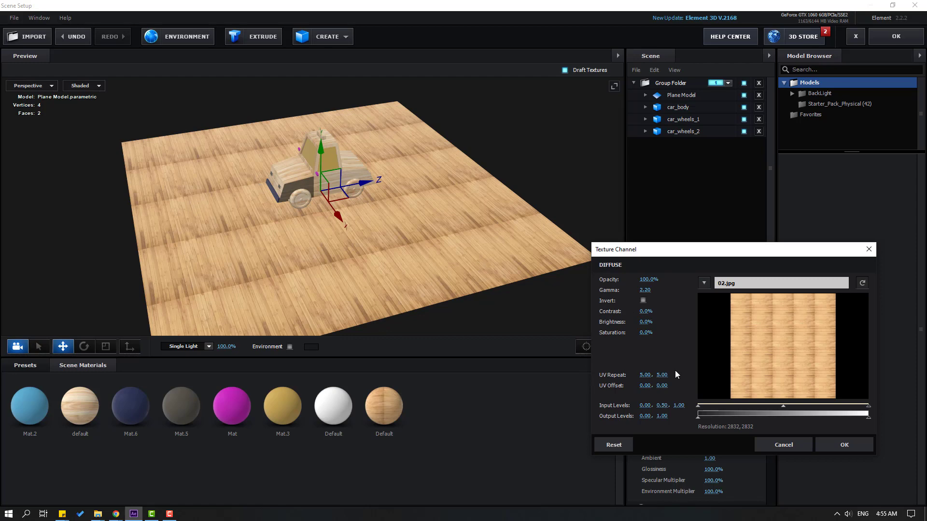
# - Set the floor texture's UV Repeat to 2.00, 2.00 and accept the texture settings
pyautogui.click(643, 375)
pyautogui.write('2')
pyautogui.press('Return')
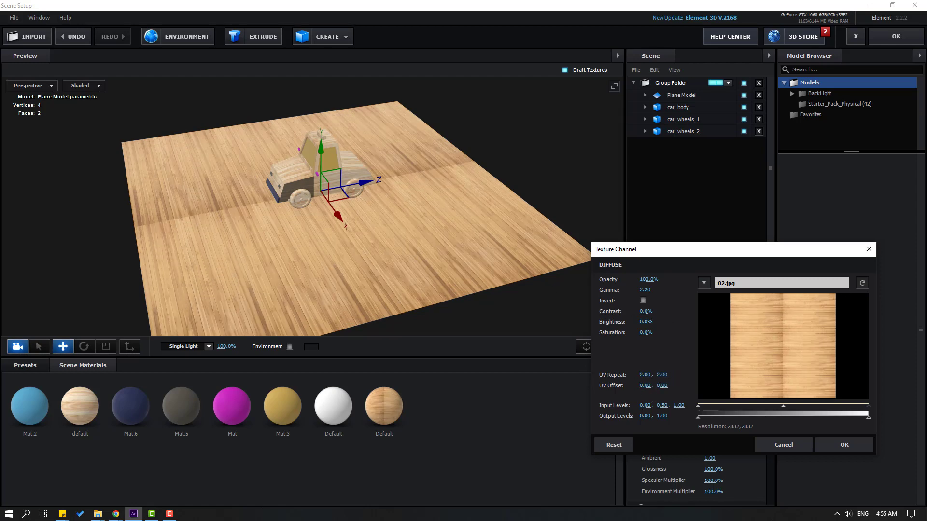
pyautogui.click(829, 447)
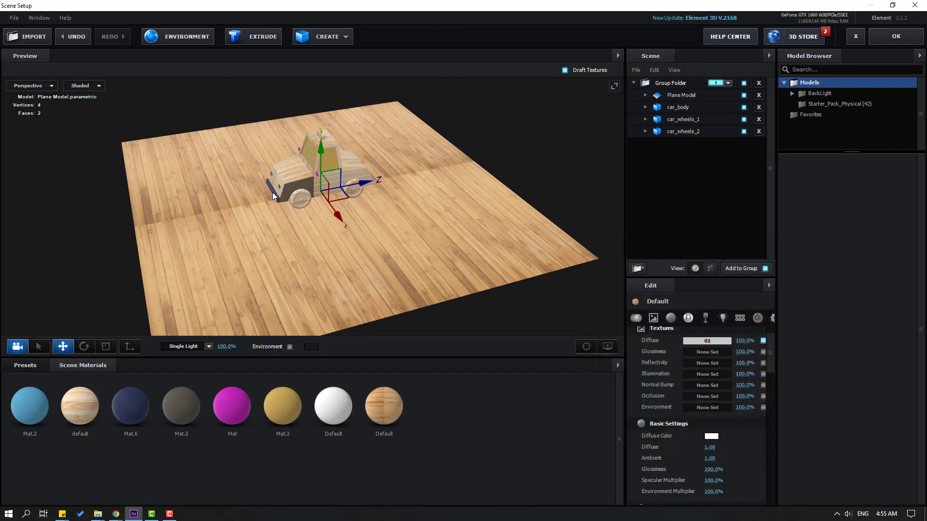
# - Duplicate the wood floor plane six times, laying the copies end to end along negative Z to about -176
pyautogui.moveTo(273, 192); pyautogui.dragTo(245, 225)
pyautogui.scroll(-5, 245, 225)
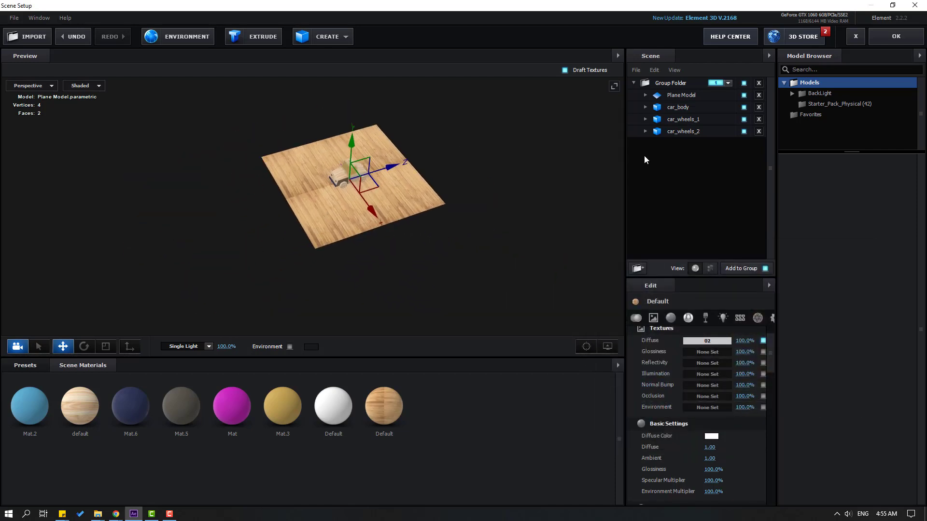
pyautogui.click(671, 95)
pyautogui.hotkey('ctrl', 'd')
pyautogui.moveTo(374, 171); pyautogui.dragTo(272, 198)
pyautogui.moveTo(299, 236); pyautogui.dragTo(384, 230)
pyautogui.hotkey('ctrl', 'd')
pyautogui.hotkey('ctrl', 'd')
pyautogui.hotkey('ctrl', 'd')
pyautogui.hotkey('ctrl', 'd')
pyautogui.hotkey('ctrl', 'd')
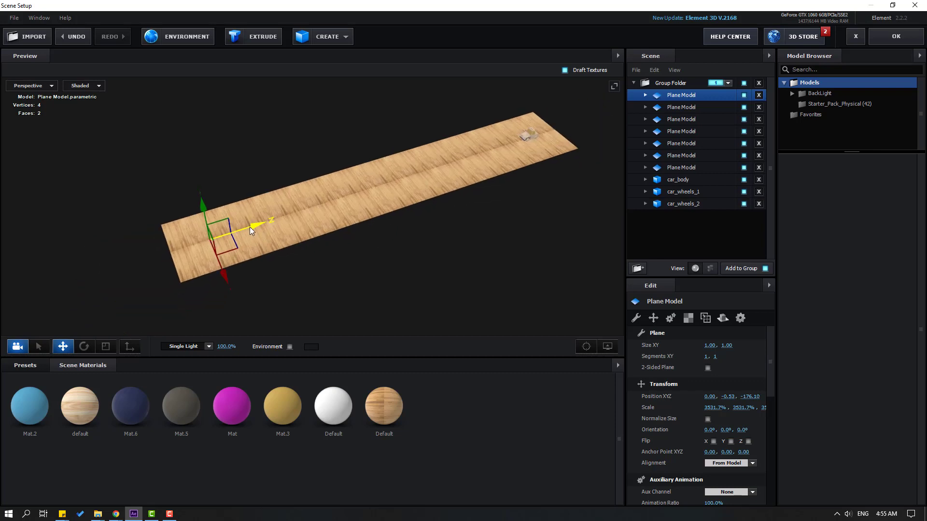
# - Extend the floor strip with two more plane copies, reaching about -281 on Z, and apply the scene
pyautogui.moveTo(250, 226); pyautogui.dragTo(173, 256)
pyautogui.hotkey('ctrl', 'd')
pyautogui.hotkey('ctrl', 'd')
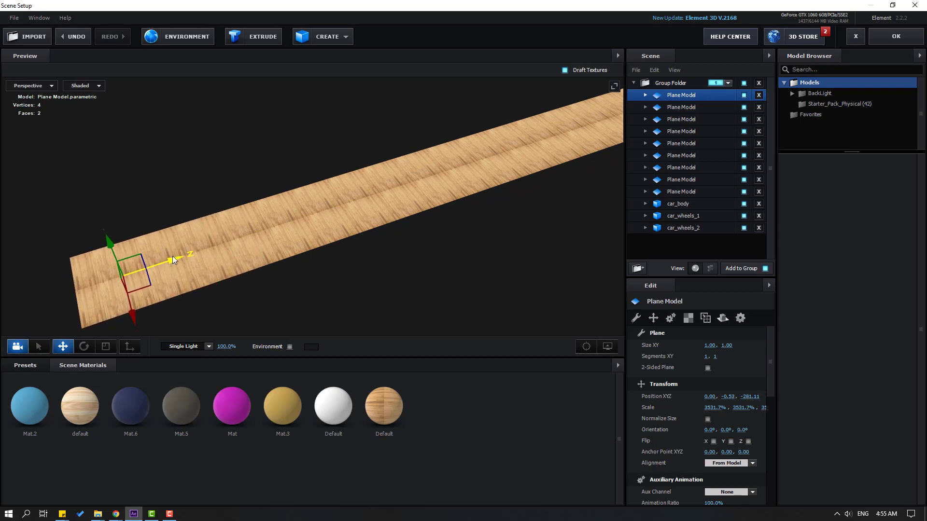
pyautogui.scroll(-3, 476, 228)
pyautogui.scroll(-2, 475, 202)
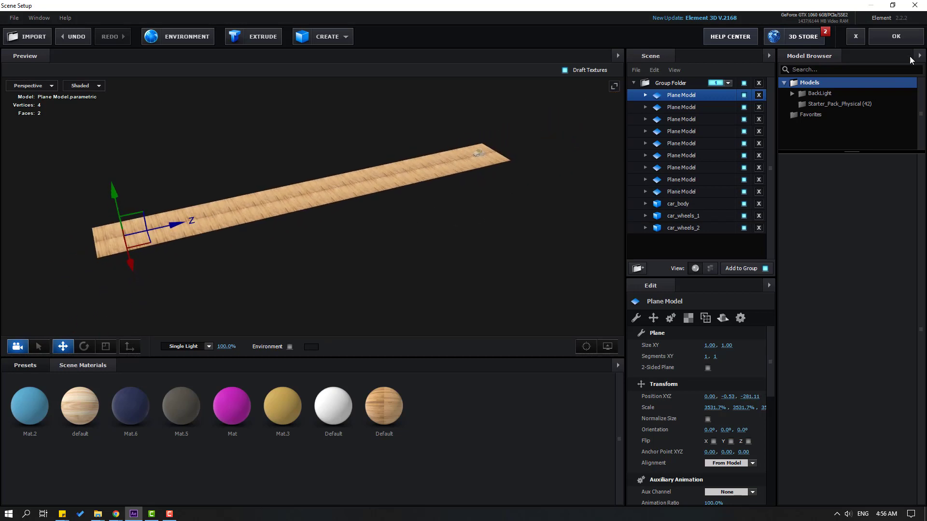
pyautogui.click(897, 37)
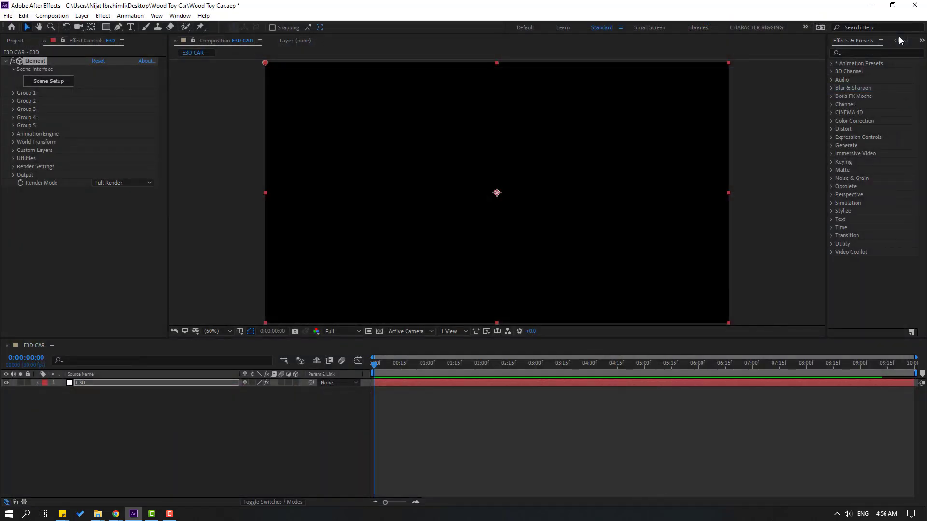
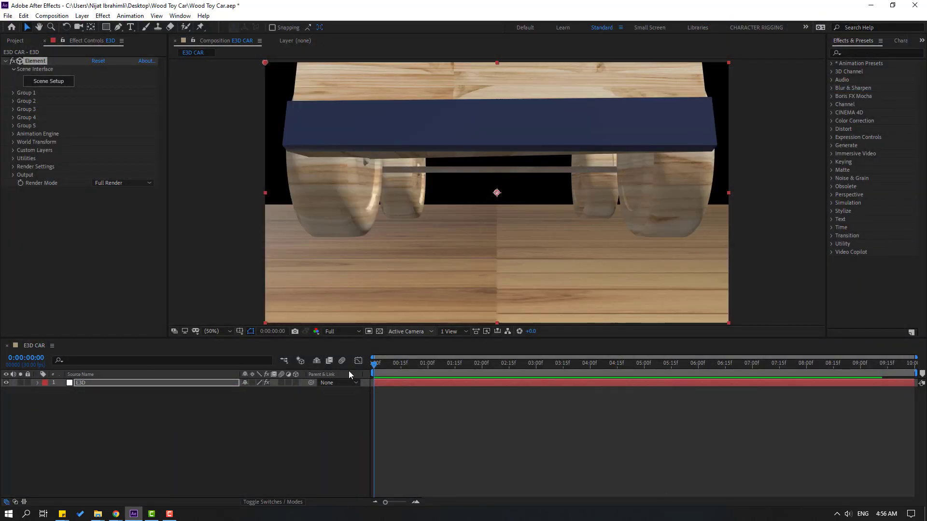
# - Set the composition preview resolution to Quarter and add a Two-Node Camera with its default settings
pyautogui.click(341, 332)
pyautogui.click(336, 385)
pyautogui.rightClick(185, 420)
pyautogui.moveTo(233, 315)
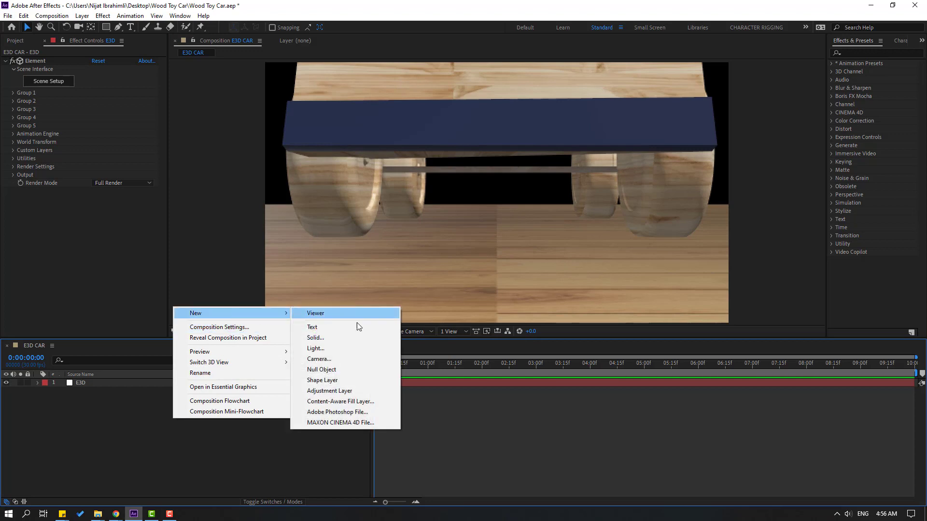
pyautogui.click(320, 359)
pyautogui.click(488, 352)
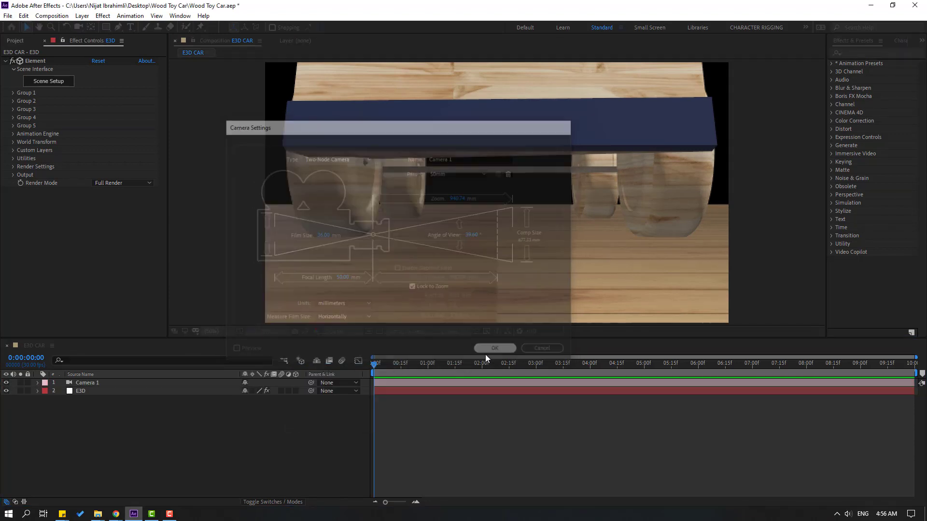
# - Orbit Camera 1 to a raised three-quarter view of the car's front and side
pyautogui.click(78, 28)
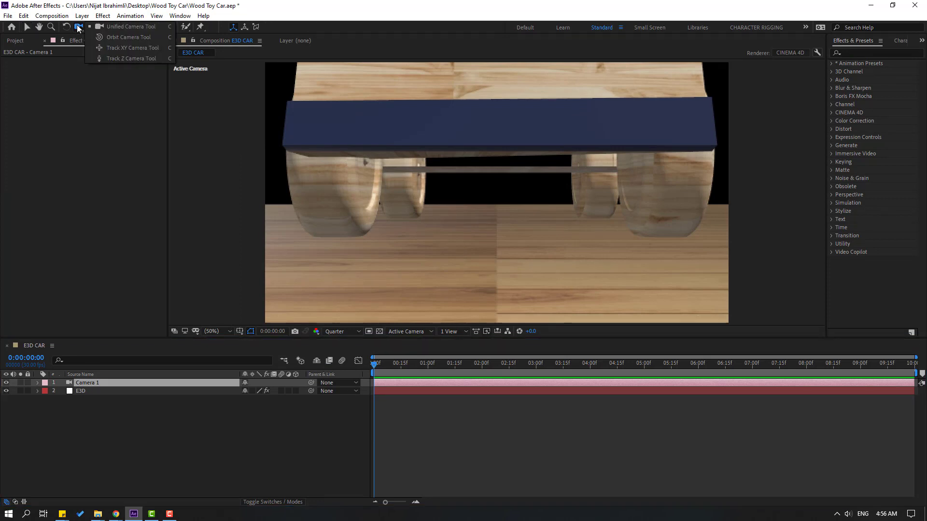
pyautogui.click(81, 30)
pyautogui.click(80, 28)
pyautogui.click(121, 37)
pyautogui.moveTo(548, 166); pyautogui.dragTo(441, 286)
pyautogui.moveTo(466, 223); pyautogui.dragTo(519, 137)
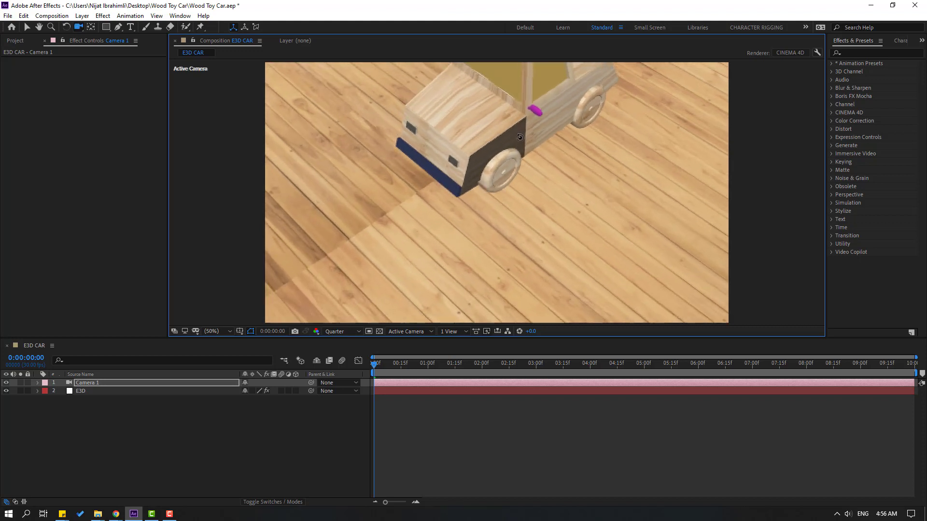
# - Track the camera in XY to centre the whole car in the frame, and deselect the layer
pyautogui.press('c')
pyautogui.press('c')
pyautogui.press('c')
pyautogui.moveTo(547, 101); pyautogui.dragTo(541, 179)
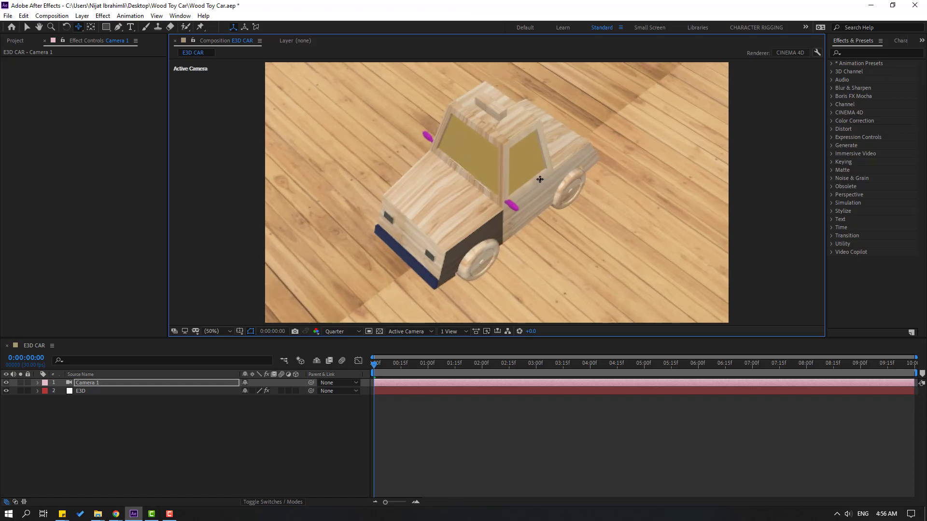
pyautogui.press('v')
pyautogui.click(224, 434)
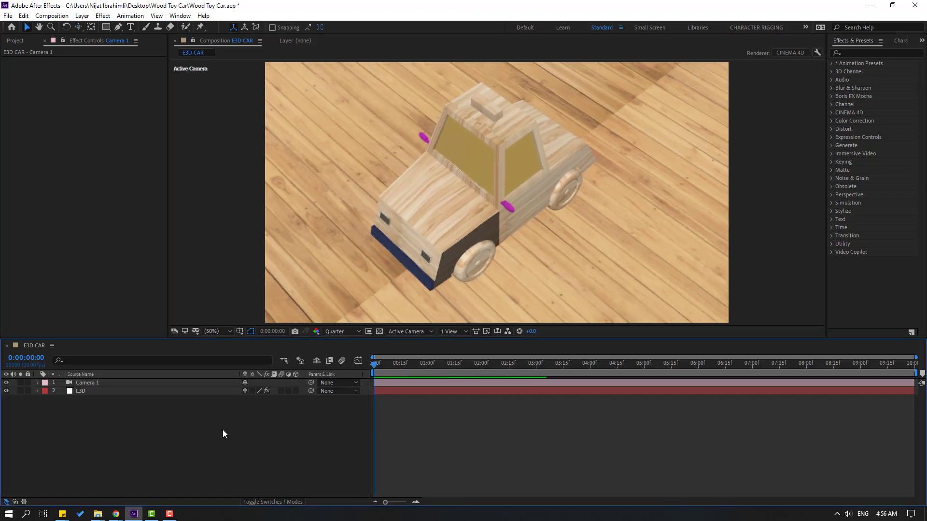
# - Reopen the E3D layer's scene setup and assign auxiliary Channel 10 to the first three Plane Models in the list
pyautogui.click(80, 392)
pyautogui.click(56, 83)
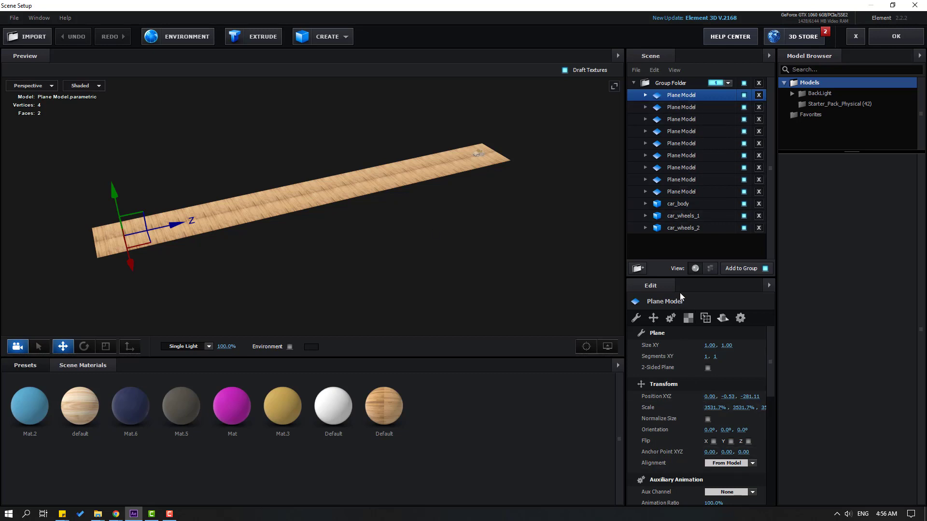
pyautogui.scroll(-1, 667, 435)
pyautogui.click(721, 460)
pyautogui.click(732, 448)
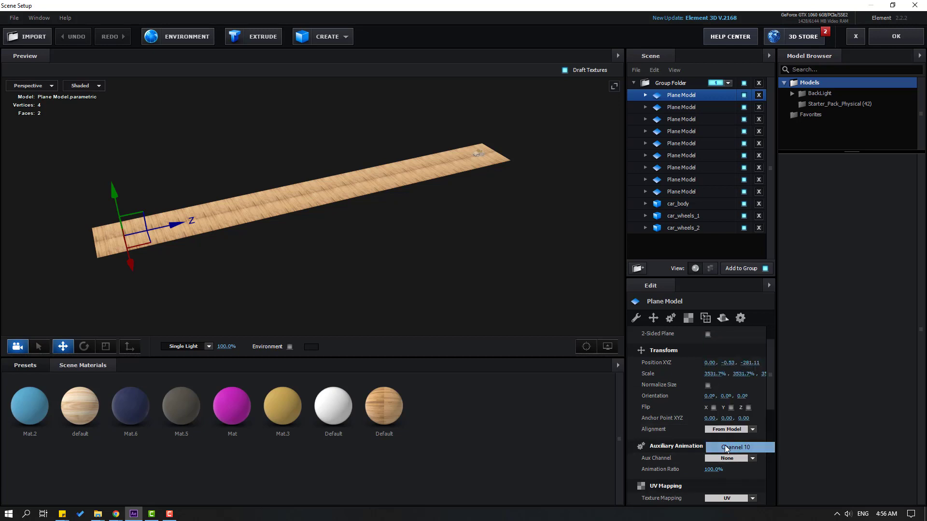
pyautogui.click(686, 107)
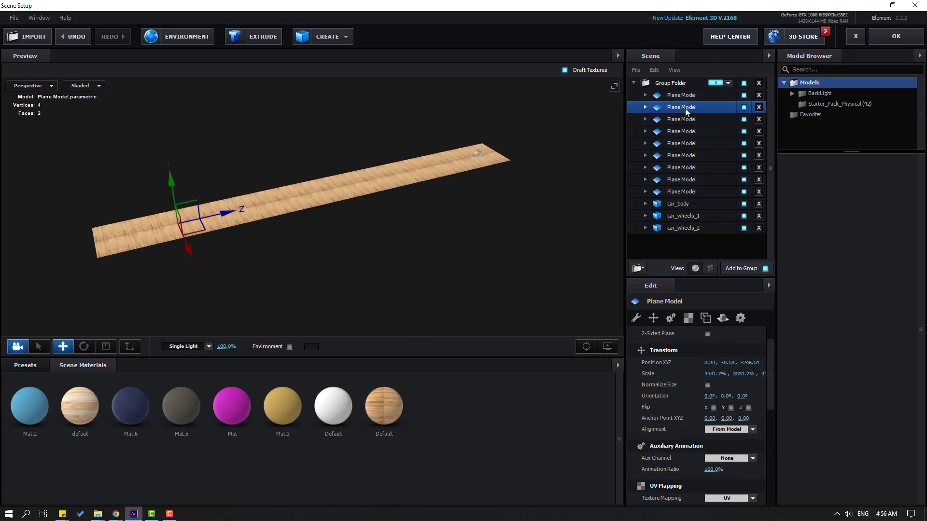
pyautogui.click(723, 458)
pyautogui.click(732, 448)
pyautogui.click(674, 121)
pyautogui.click(723, 459)
pyautogui.click(732, 448)
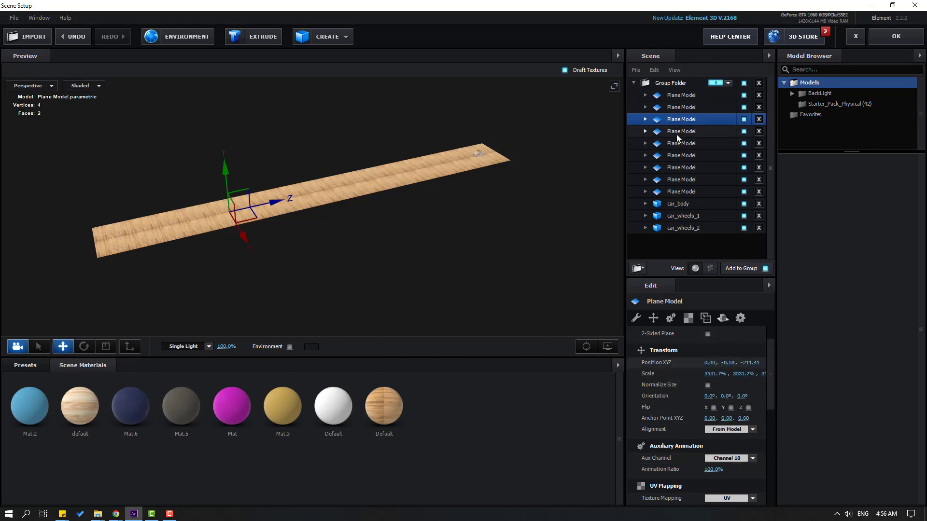
# - Assign auxiliary Channel 10 to the fourth, fifth and sixth Plane Models in the list
pyautogui.click(680, 132)
pyautogui.click(723, 459)
pyautogui.click(731, 447)
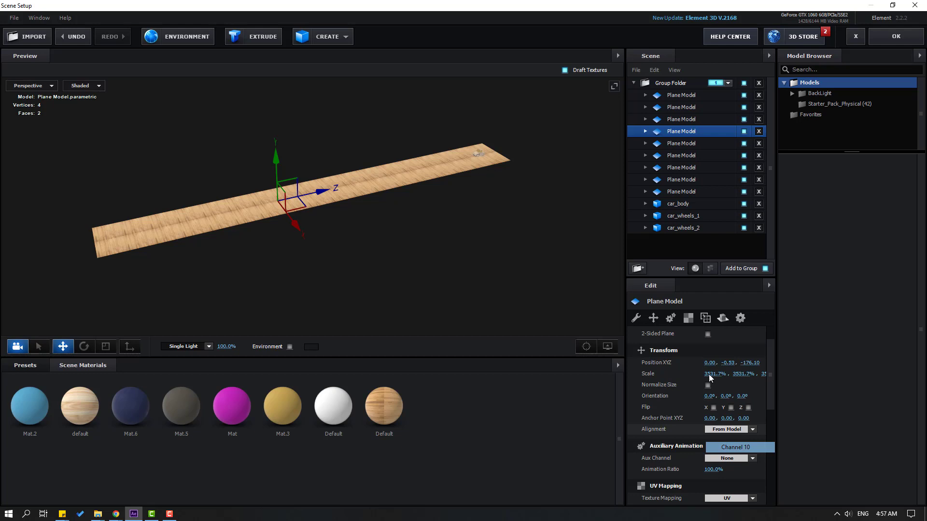
pyautogui.click(681, 143)
pyautogui.click(723, 458)
pyautogui.click(732, 448)
pyautogui.click(681, 156)
pyautogui.click(723, 459)
pyautogui.click(731, 447)
# - Assign auxiliary Channel 10 to the last three Plane Models and apply the scene changes
pyautogui.click(682, 167)
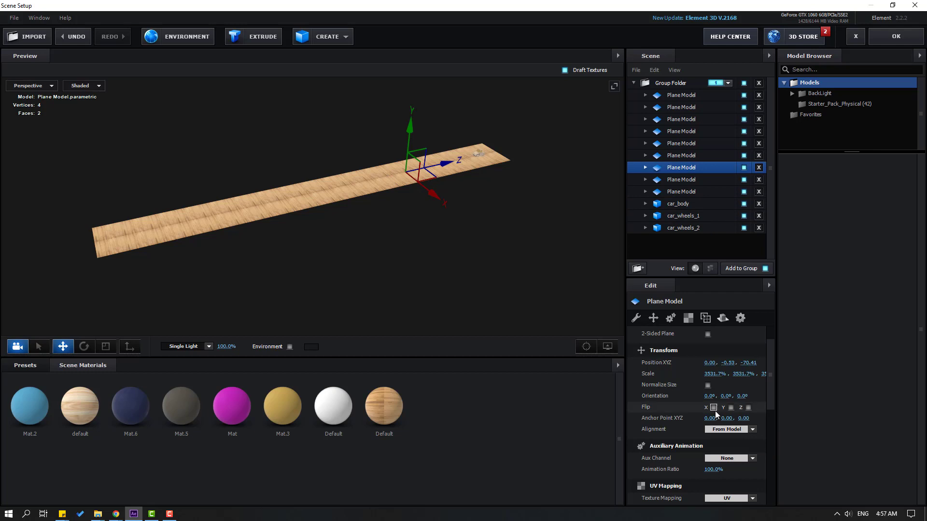
pyautogui.click(723, 458)
pyautogui.click(731, 448)
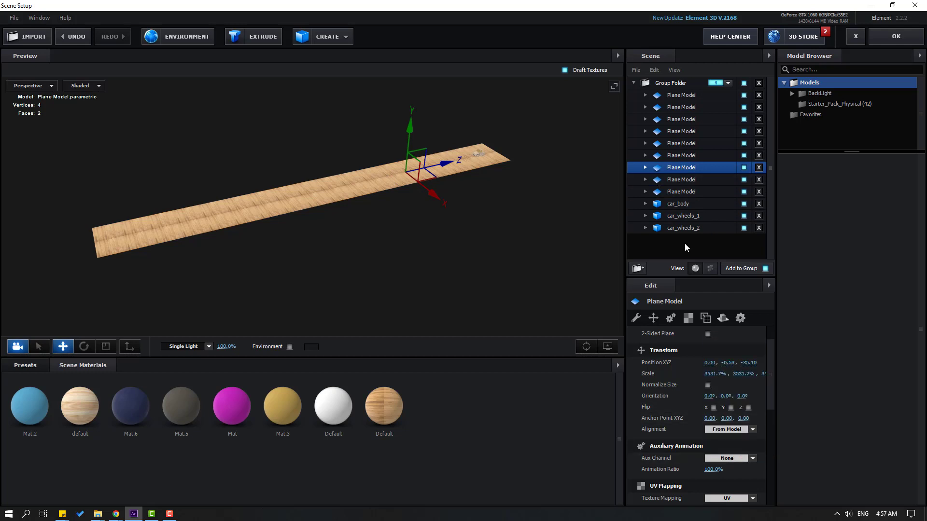
pyautogui.click(681, 180)
pyautogui.click(716, 459)
pyautogui.click(732, 448)
pyautogui.click(679, 192)
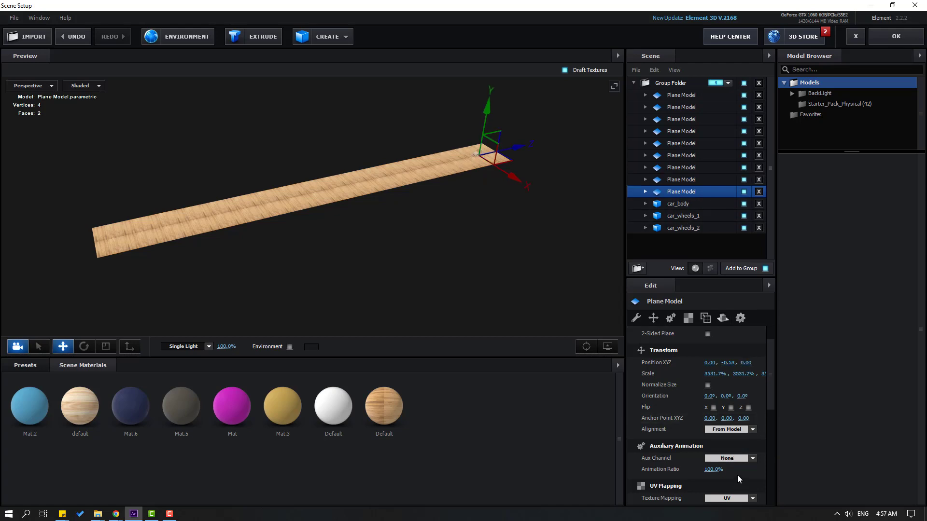
pyautogui.click(727, 458)
pyautogui.click(734, 447)
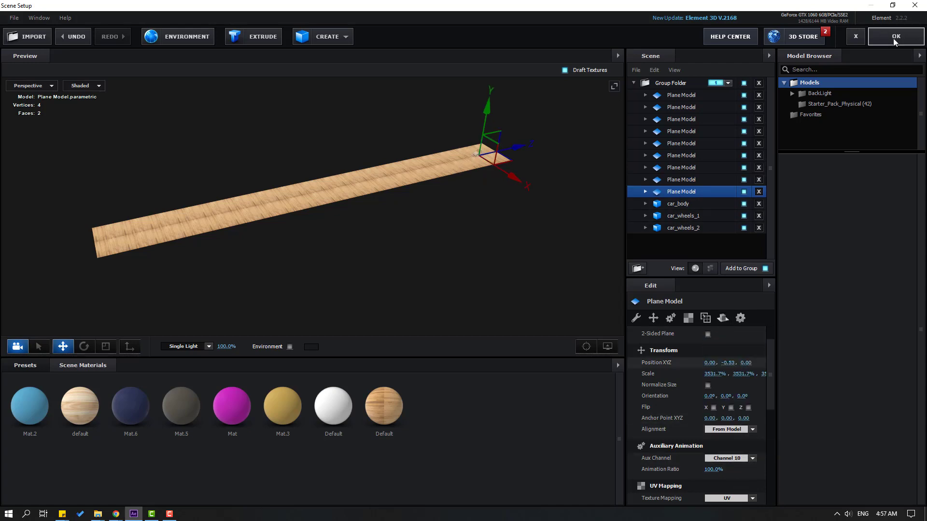
pyautogui.click(896, 36)
# - Keyframe Group 1's Channel 10 Position Z at 0.00 on the first frame and reveal the E3D layer's keyframed properties
pyautogui.click(80, 392)
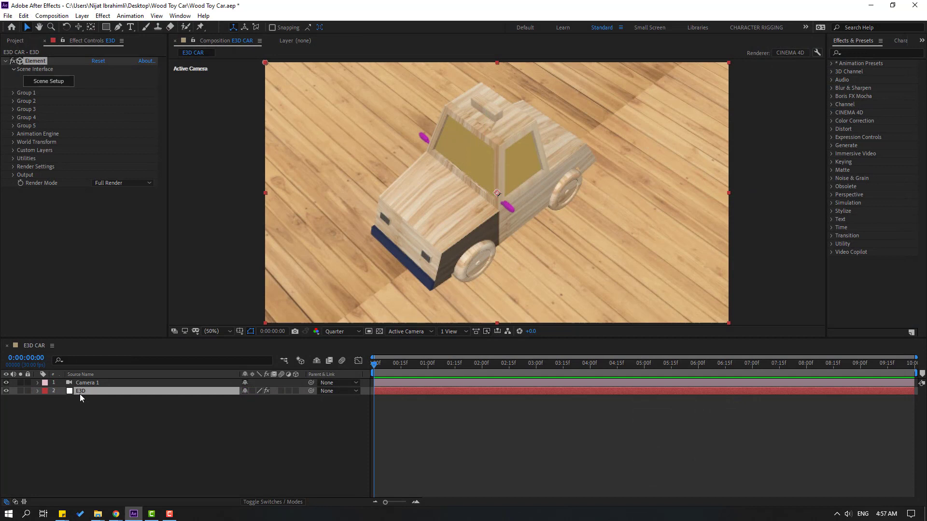
pyautogui.click(13, 92)
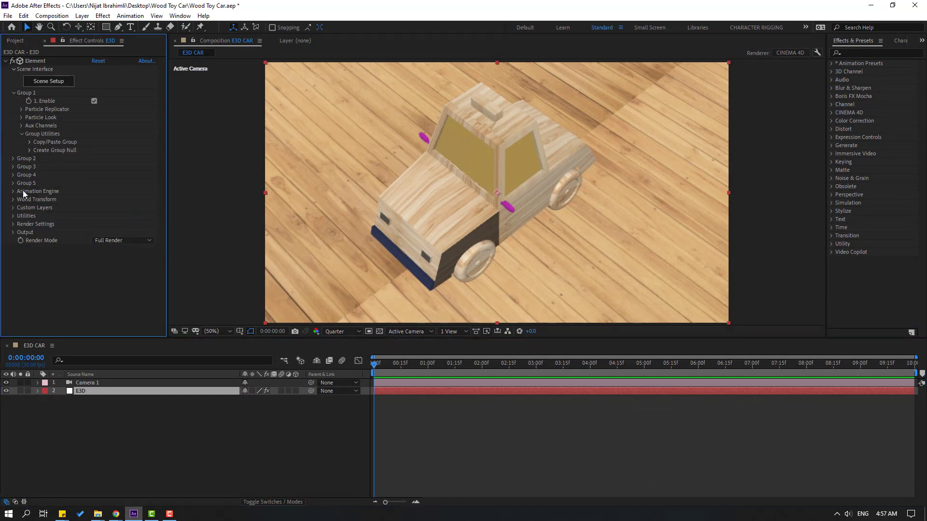
pyautogui.click(21, 126)
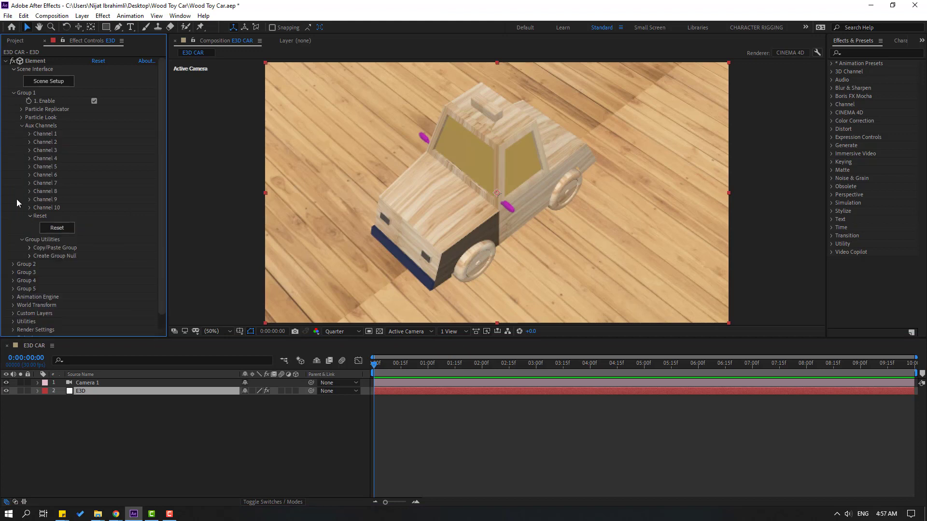
pyautogui.click(30, 209)
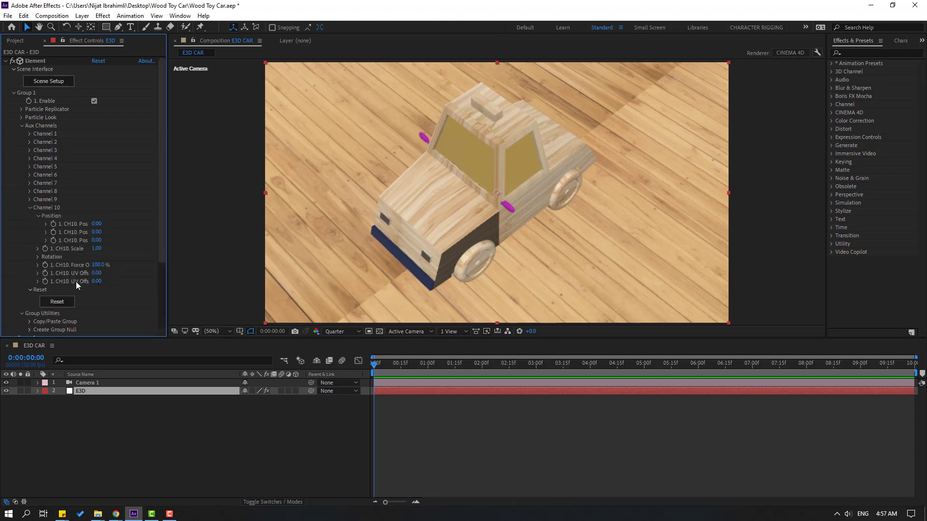
pyautogui.moveTo(97, 224)
pyautogui.mouseDown()
pyautogui.moveTo(112, 236)
pyautogui.moveTo(190, 232)
pyautogui.moveTo(100, 232)
pyautogui.mouseUp()
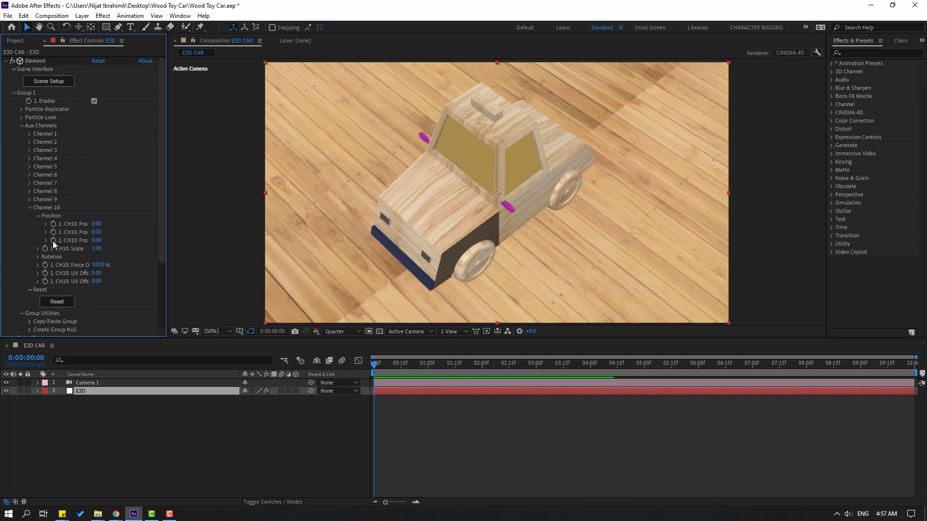
pyautogui.click(53, 241)
pyautogui.click(80, 394)
pyautogui.press('u')
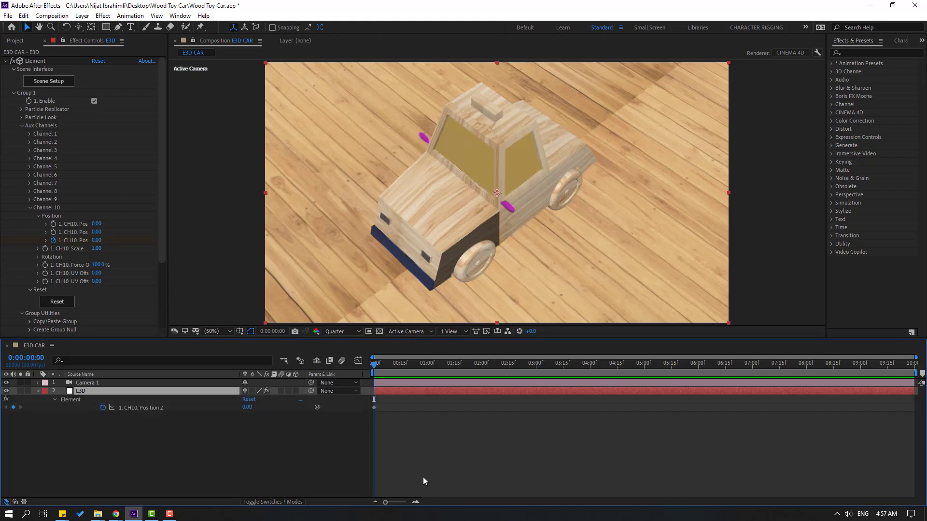
# - End the work area at 6 seconds, keyframe Group 1's Channel 10 Position Z there at 45.42, and preview the floor motion
pyautogui.moveTo(555, 367); pyautogui.dragTo(700, 373)
pyautogui.press('n')
pyautogui.moveTo(97, 240); pyautogui.dragTo(292, 195)
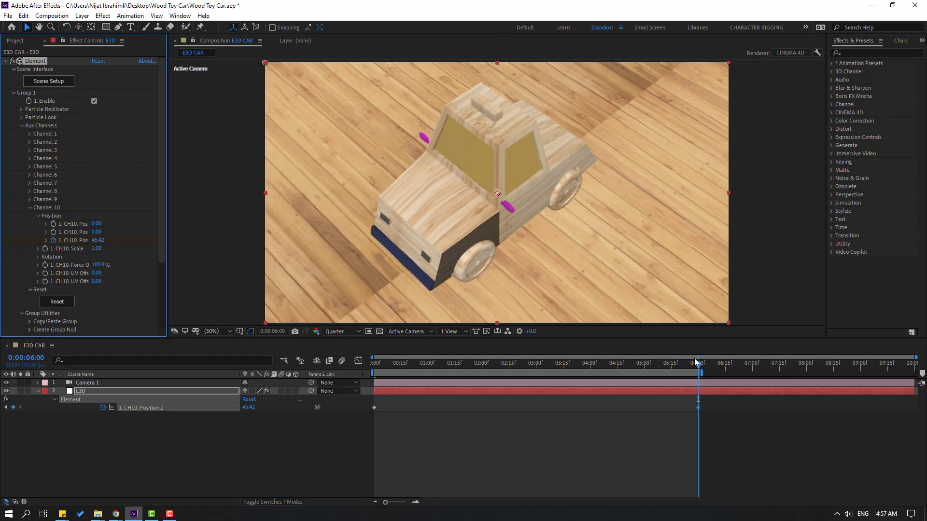
pyautogui.press('space')
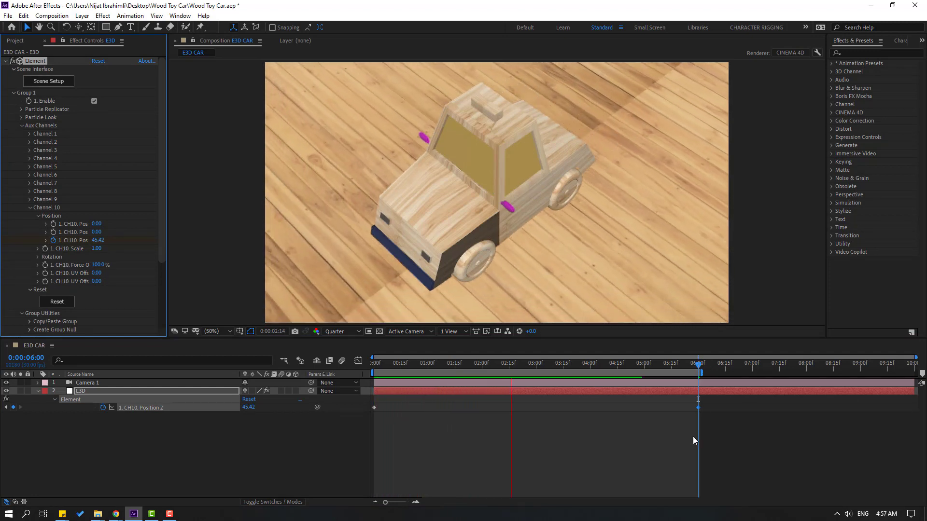
pyautogui.press('space')
# - Try 72.58 for the Channel 10 Position Z keyframe at 6 seconds and preview the animation
pyautogui.moveTo(97, 240); pyautogui.dragTo(926, 106)
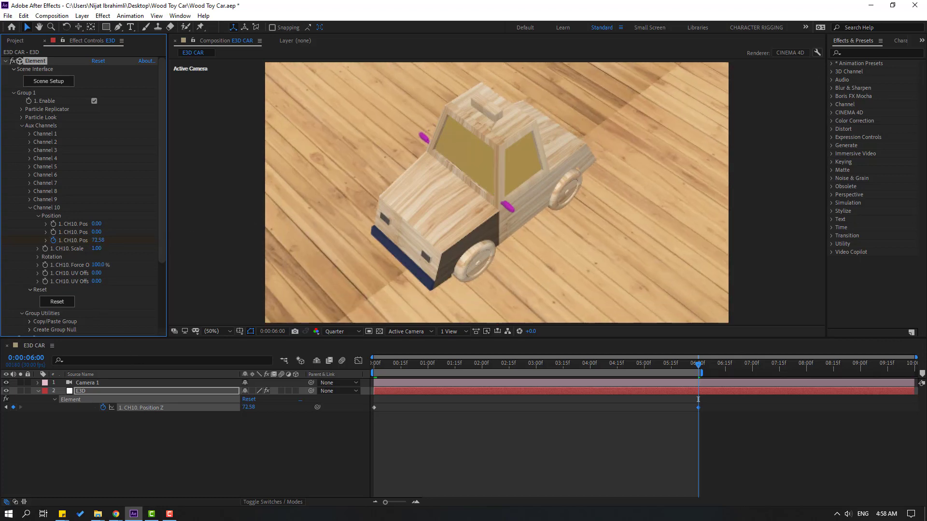
pyautogui.press('space')
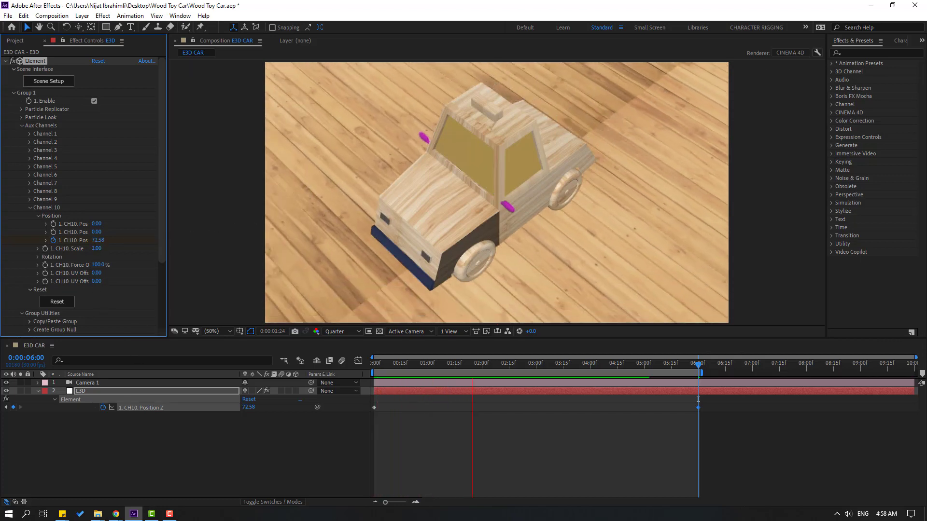
pyautogui.press('space')
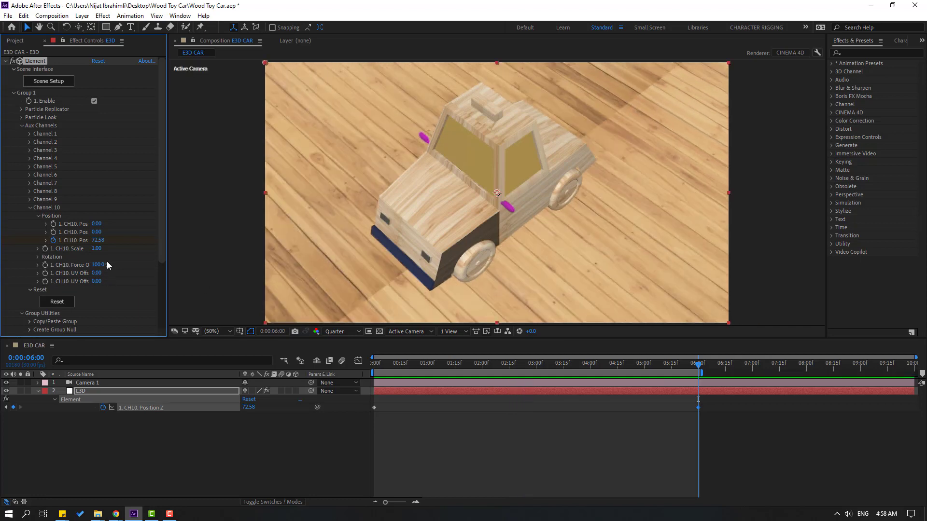
# - Set the Channel 10 Position Z keyframe at 6 seconds to 94.64, preview the motion, and return to the first frame
pyautogui.moveTo(99, 240); pyautogui.dragTo(125, 240)
pyautogui.press('space')
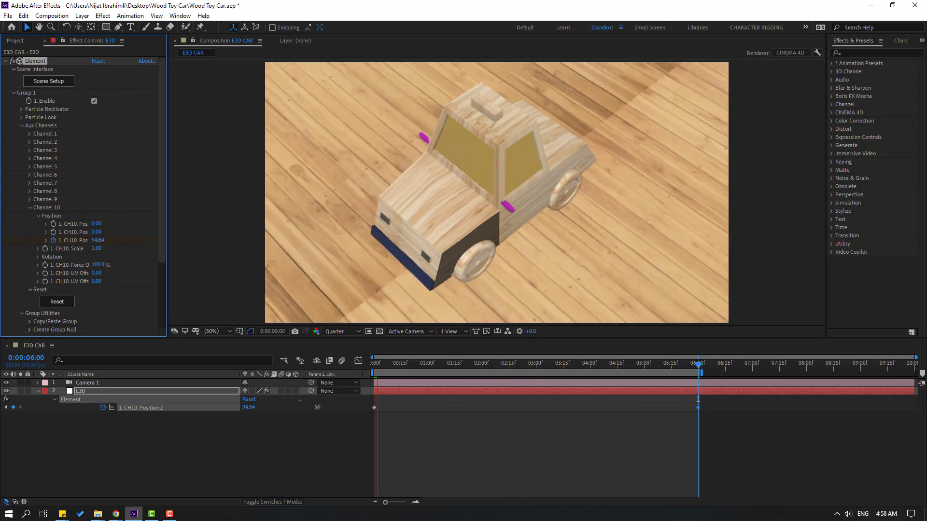
pyautogui.click(674, 366)
pyautogui.press('Home')
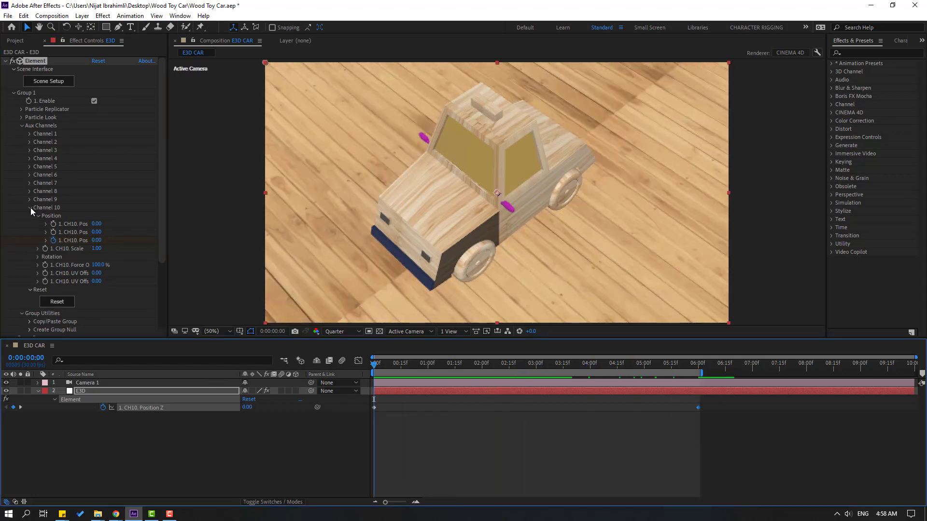
# - Enable ambient occlusion in Element's render settings and set the SSAO intensity to 10
pyautogui.click(30, 208)
pyautogui.scroll(-1, 22, 241)
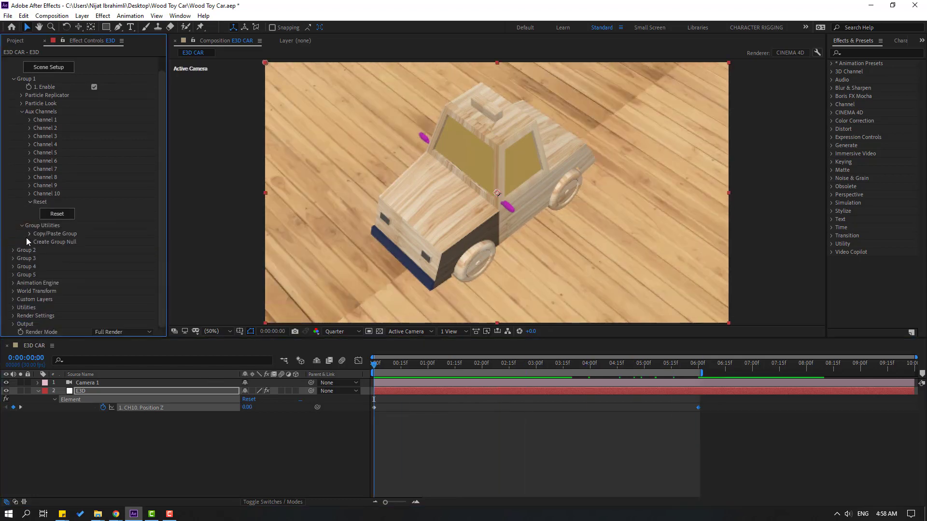
pyautogui.click(12, 316)
pyautogui.scroll(-5, 28, 267)
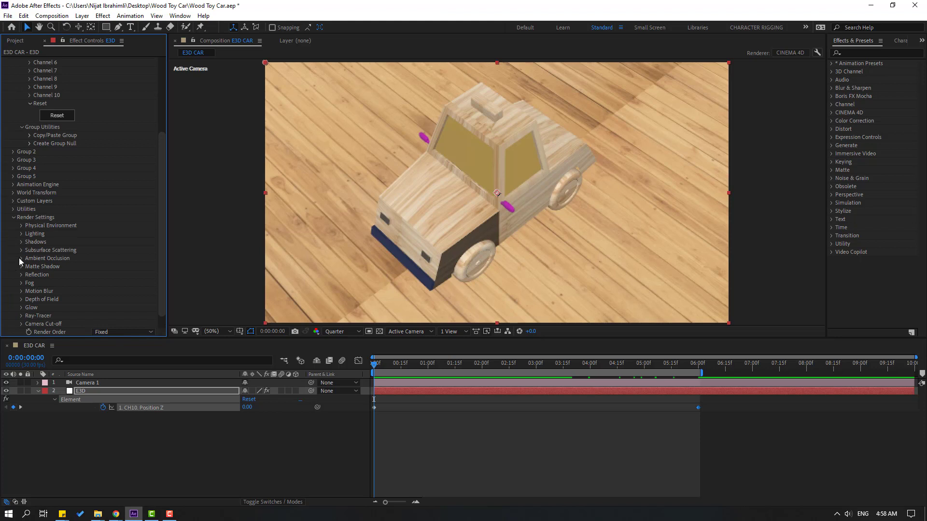
pyautogui.click(21, 259)
pyautogui.scroll(-3, 29, 251)
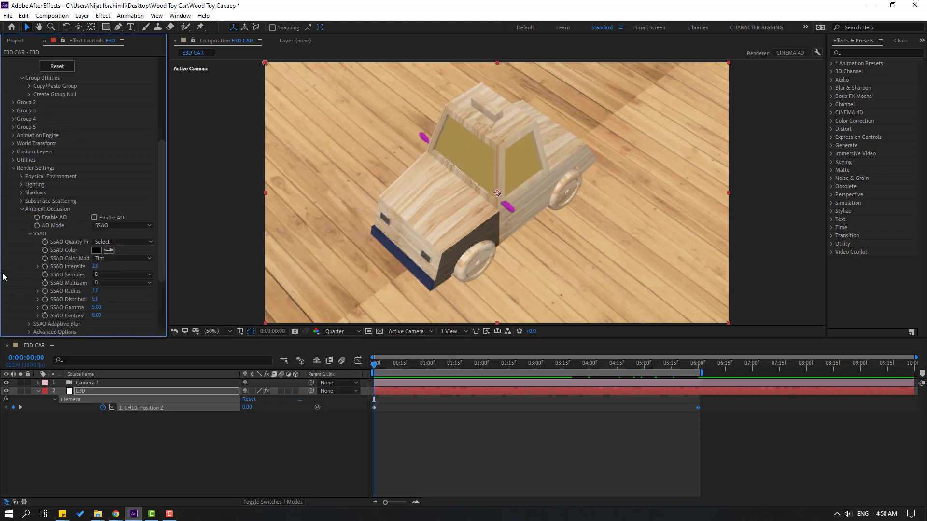
pyautogui.click(92, 218)
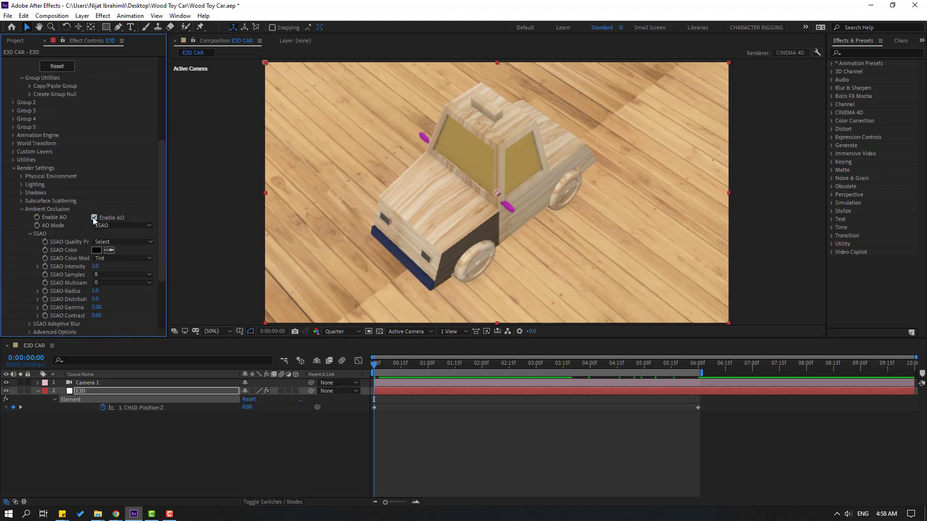
pyautogui.click(95, 267)
pyautogui.write('10')
pyautogui.press('Return')
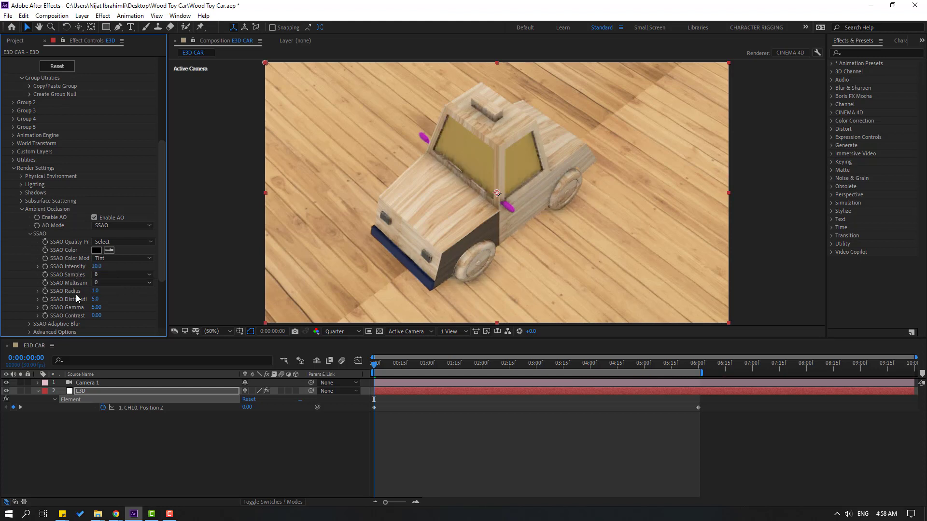
pyautogui.click(21, 209)
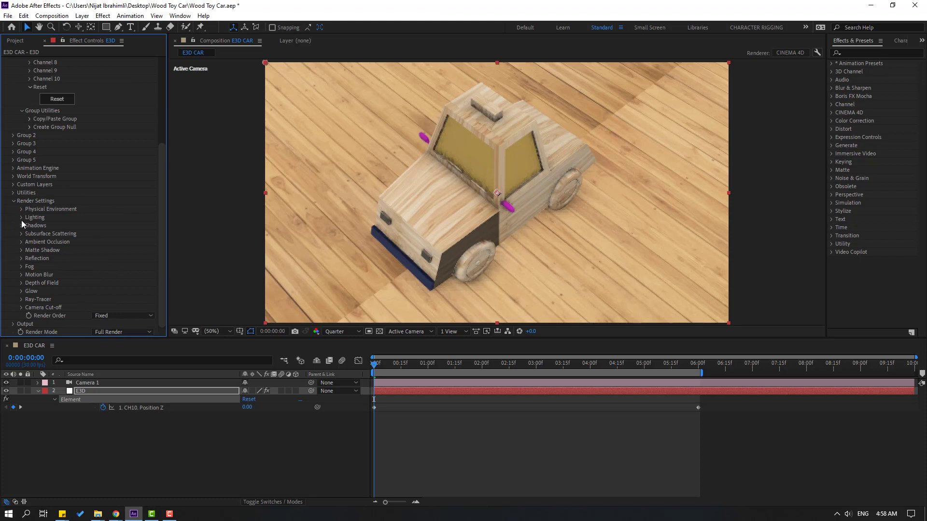
# - Try the Cinema, Sun Set and Sun presets for Element's added lighting
pyautogui.click(21, 218)
pyautogui.click(122, 242)
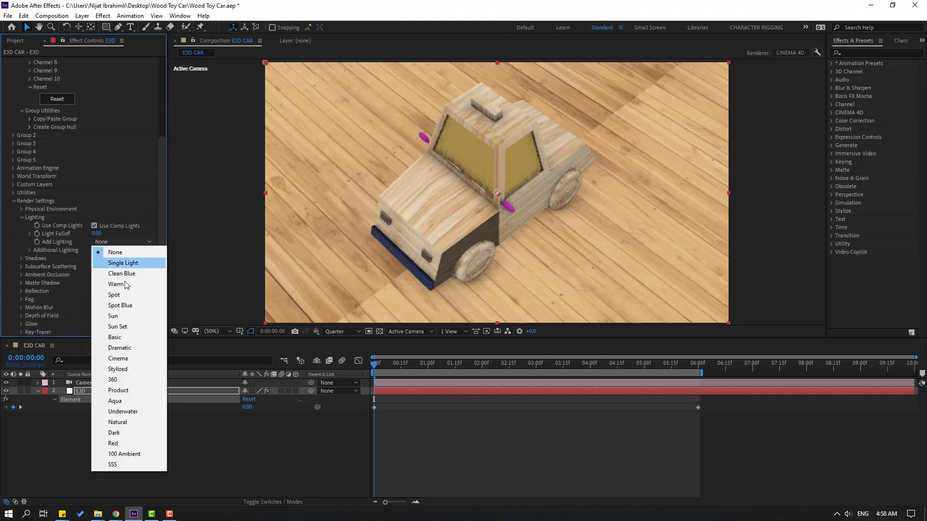
pyautogui.click(120, 360)
pyautogui.click(122, 242)
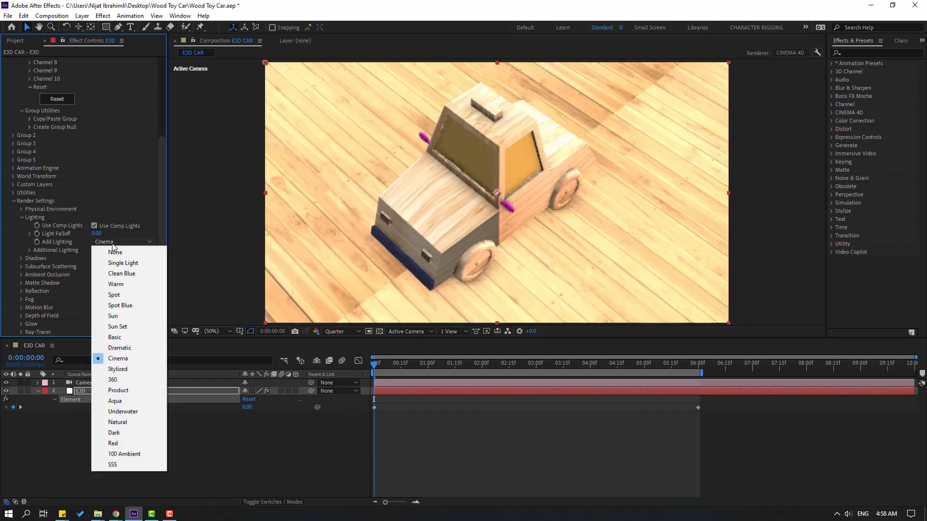
pyautogui.click(120, 328)
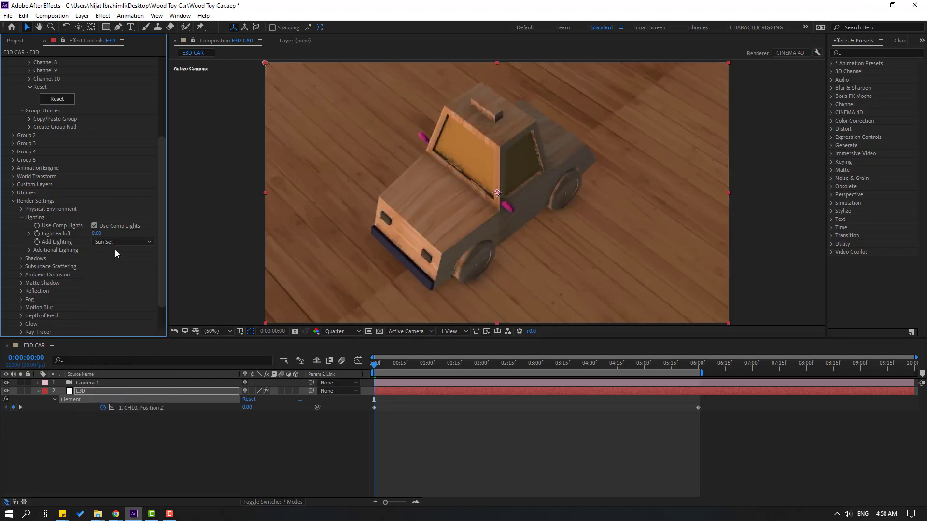
pyautogui.click(122, 242)
pyautogui.click(119, 316)
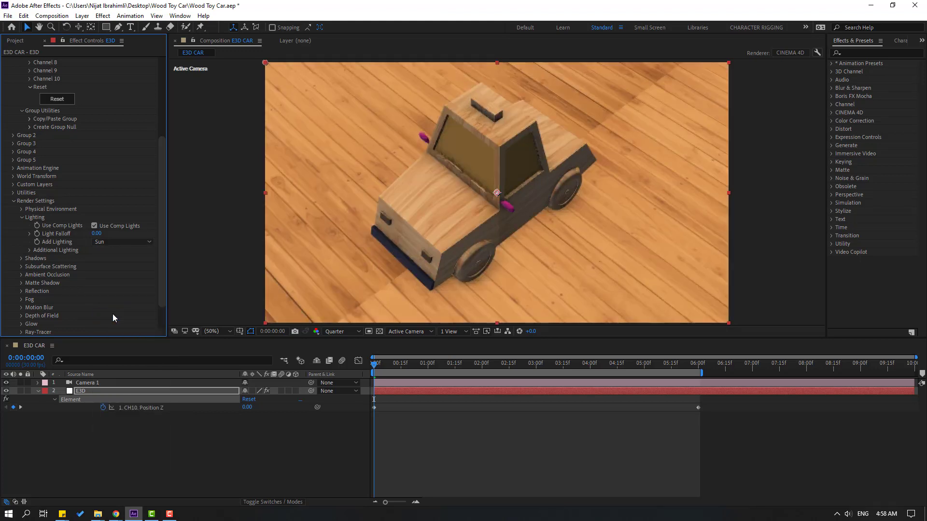
# - Try the Product, Natural and Dark presets for Element's added lighting
pyautogui.click(120, 245)
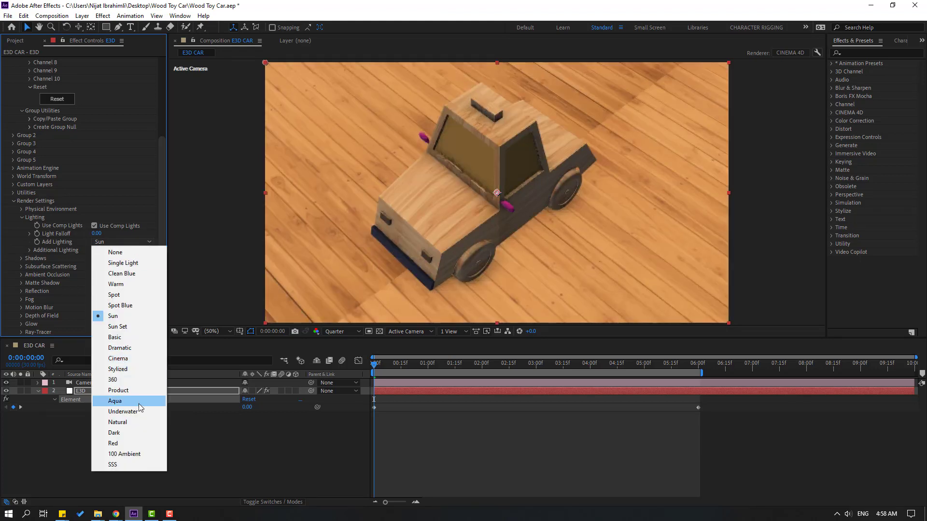
pyautogui.click(119, 391)
pyautogui.click(121, 242)
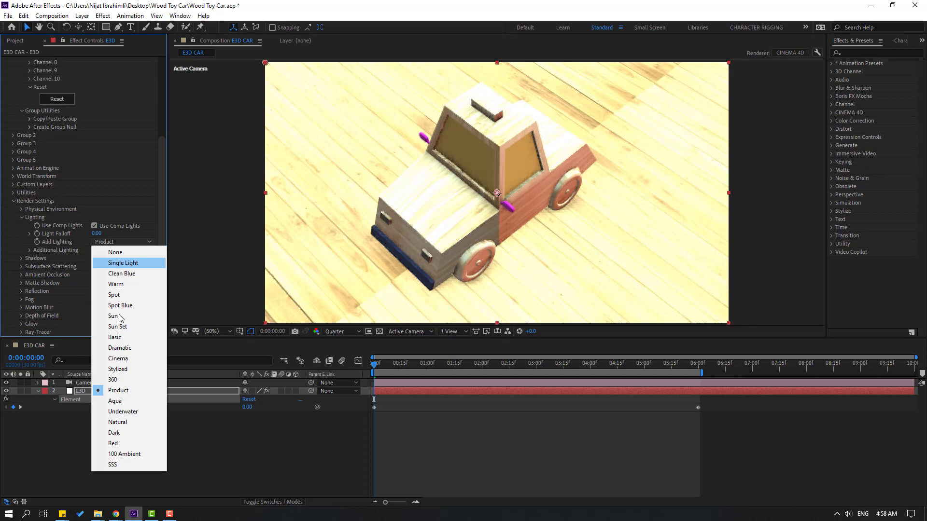
pyautogui.click(123, 422)
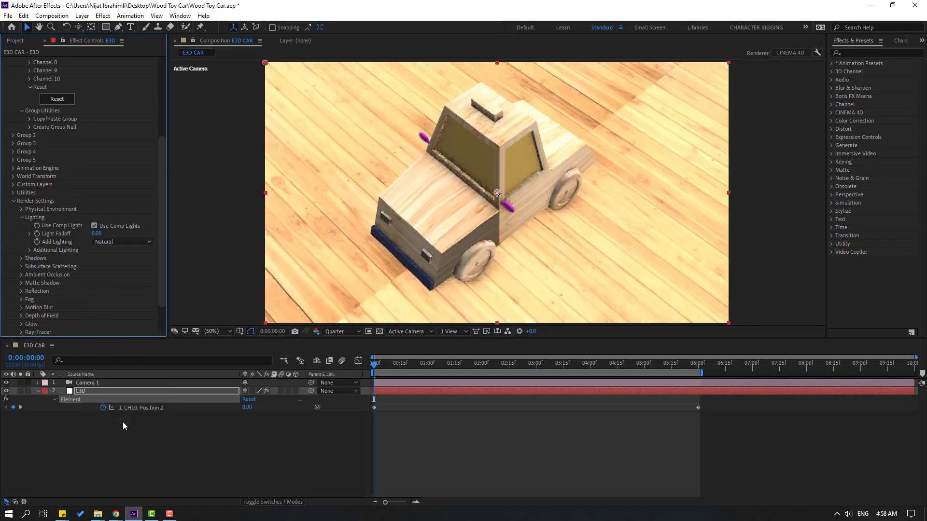
pyautogui.click(103, 244)
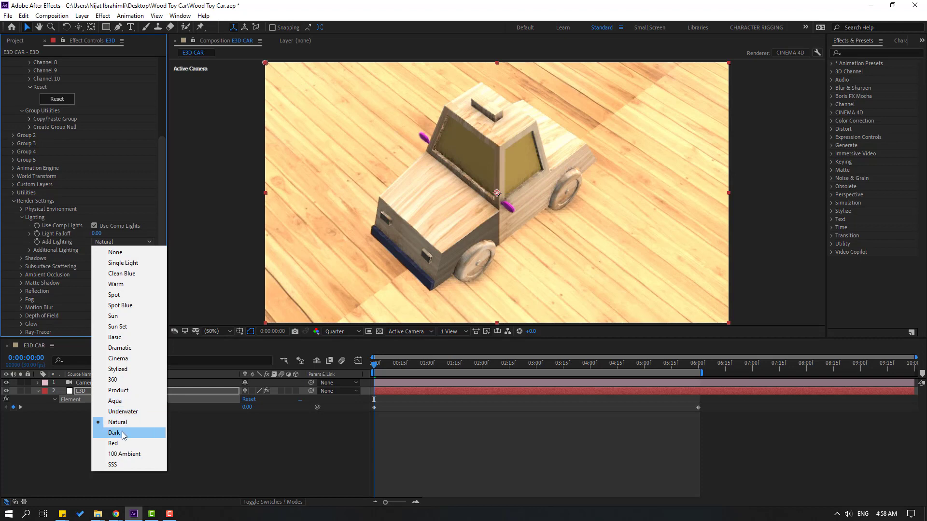
pyautogui.click(120, 434)
# - Set Element's added lighting to the Warm preset and collapse the lighting settings
pyautogui.click(106, 243)
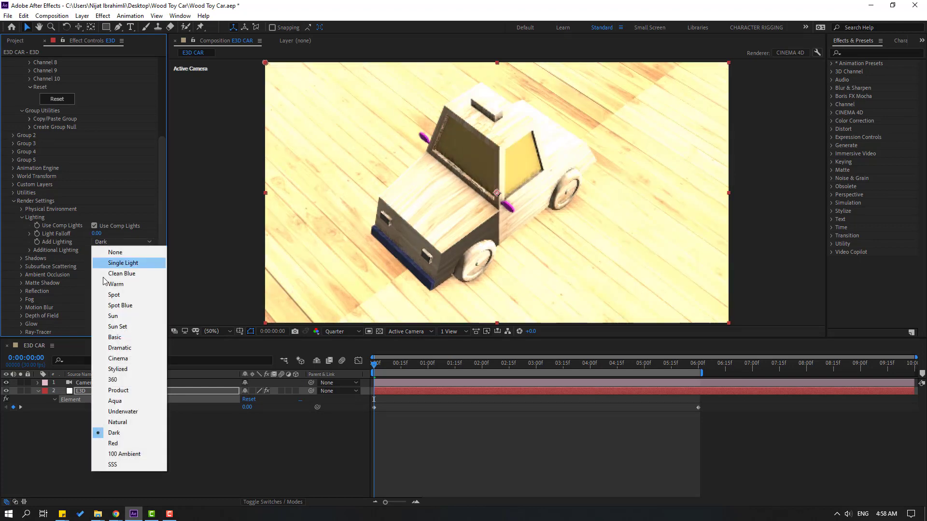
pyautogui.click(107, 285)
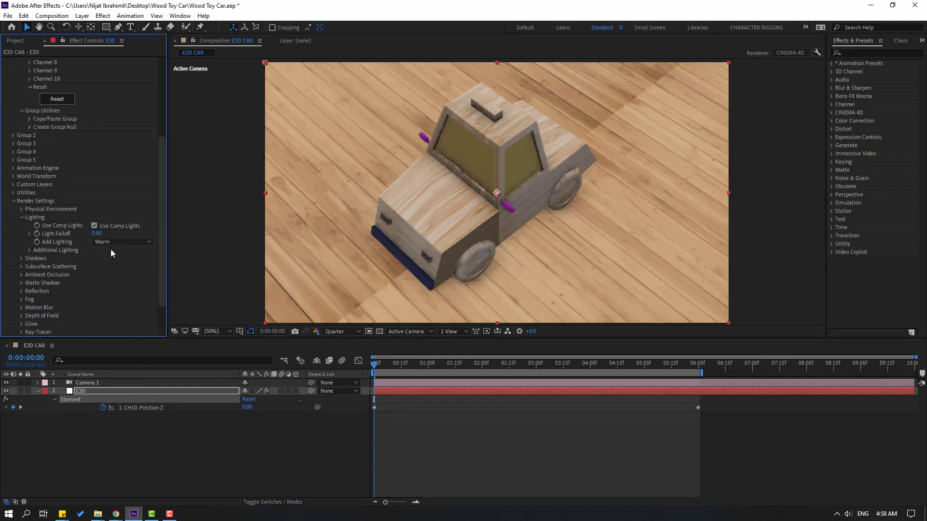
pyautogui.click(22, 217)
# - Keyframe Group 1's Channel 1 Position Y at 0.00 on the first frame and reveal the E3D layer's keyframed properties
pyautogui.scroll(1, 33, 144)
pyautogui.scroll(5, 33, 144)
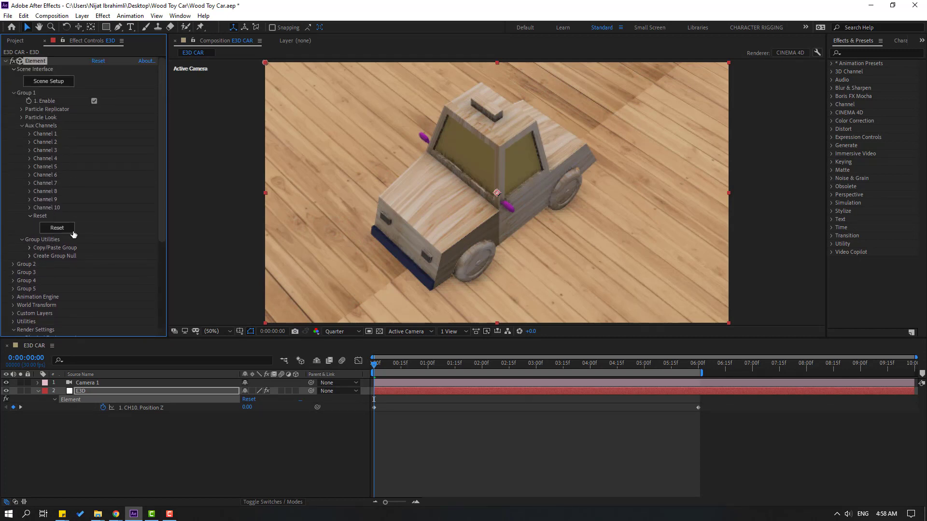
pyautogui.click(29, 134)
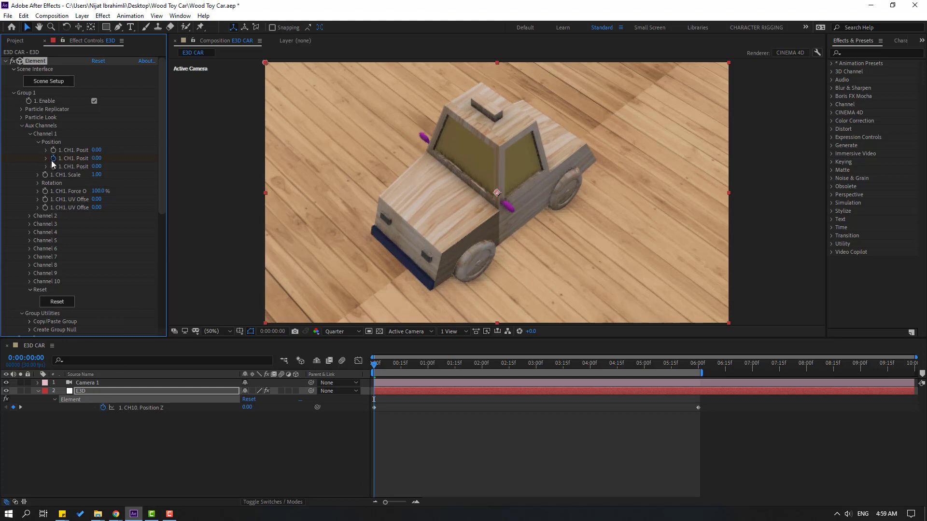
pyautogui.click(94, 393)
pyautogui.press('u')
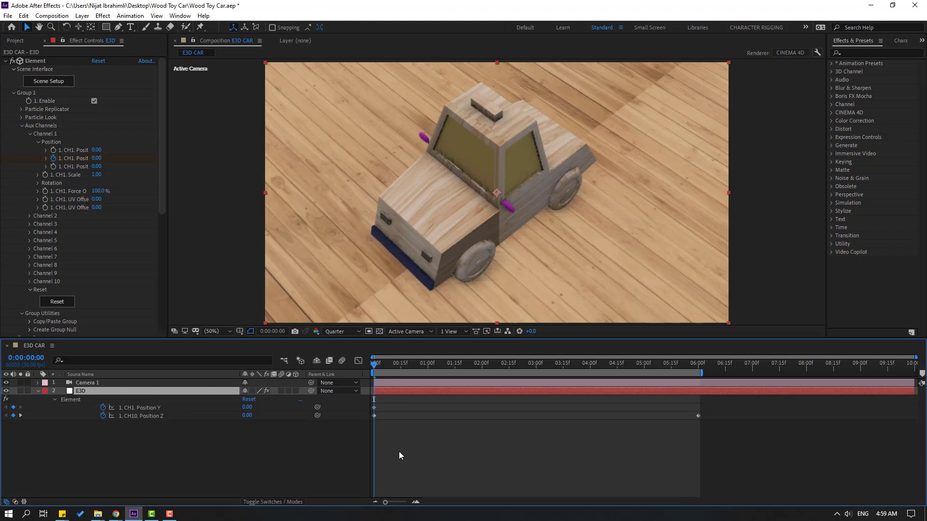
# - Move to frame 10 and set Channel 1 Position Y to 0.22
pyautogui.press(';')
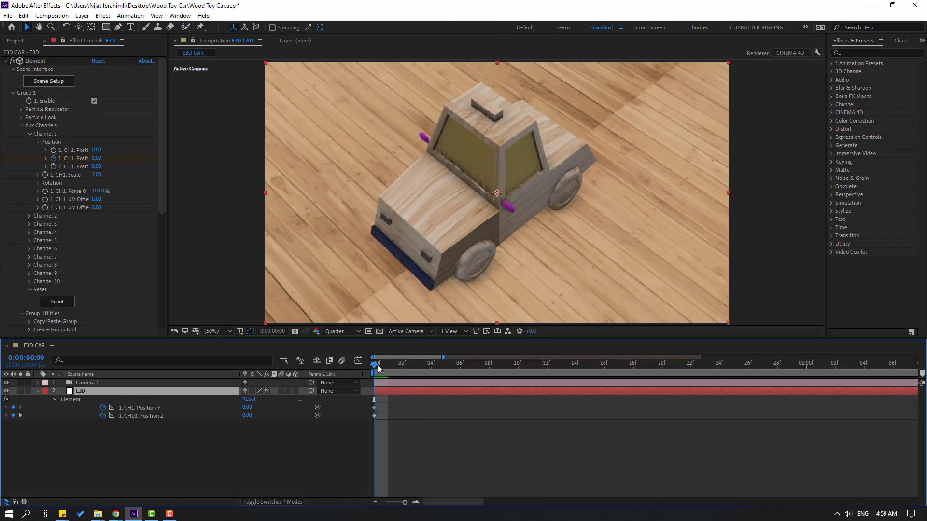
pyautogui.hotkey('shift', 'pagedown')
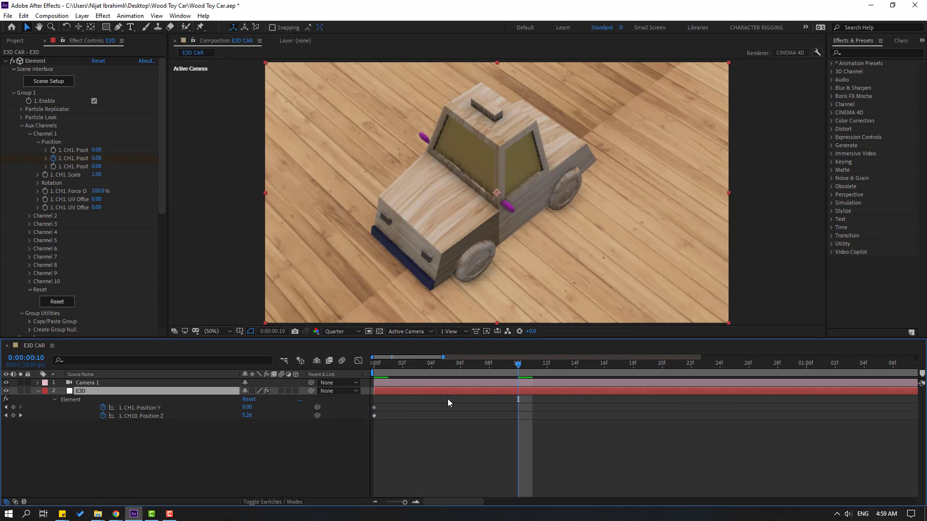
pyautogui.press('-')
pyautogui.press('-')
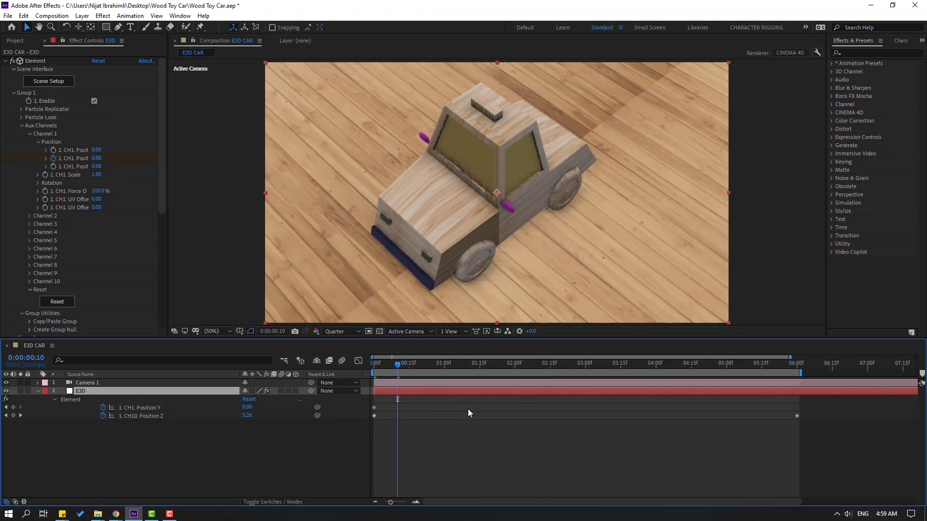
pyautogui.moveTo(96, 157); pyautogui.dragTo(109, 157)
# - Copy the first Channel 1 Position Y keyframe to frame 20, apply Easy Ease to all three keyframes, and preview the bounce
pyautogui.hotkey('shift', 'pagedown')
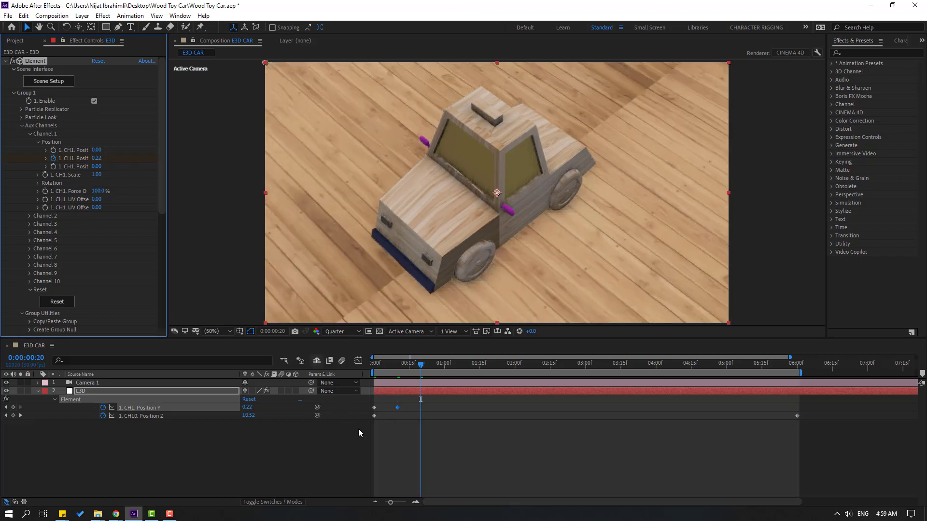
pyautogui.click(374, 408)
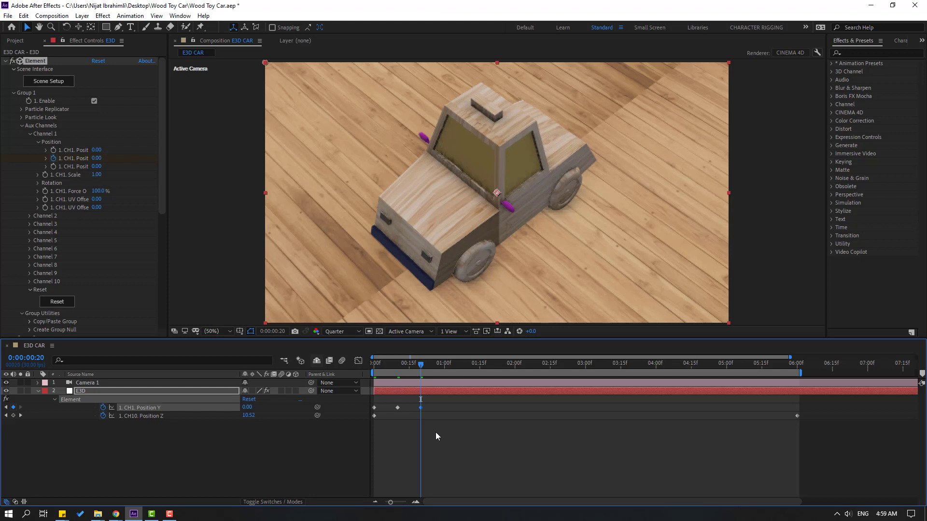
pyautogui.rightClick(375, 408)
pyautogui.moveTo(381, 408)
pyautogui.click(513, 433)
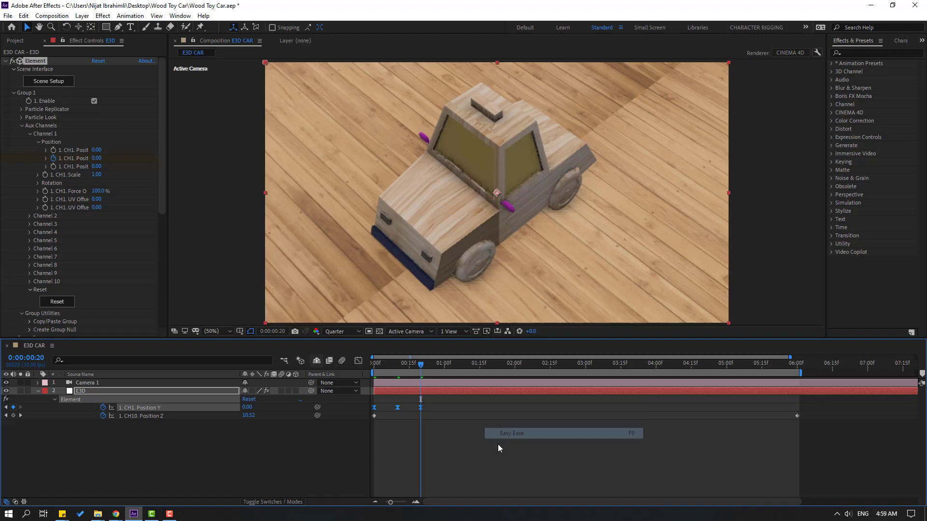
pyautogui.press('space')
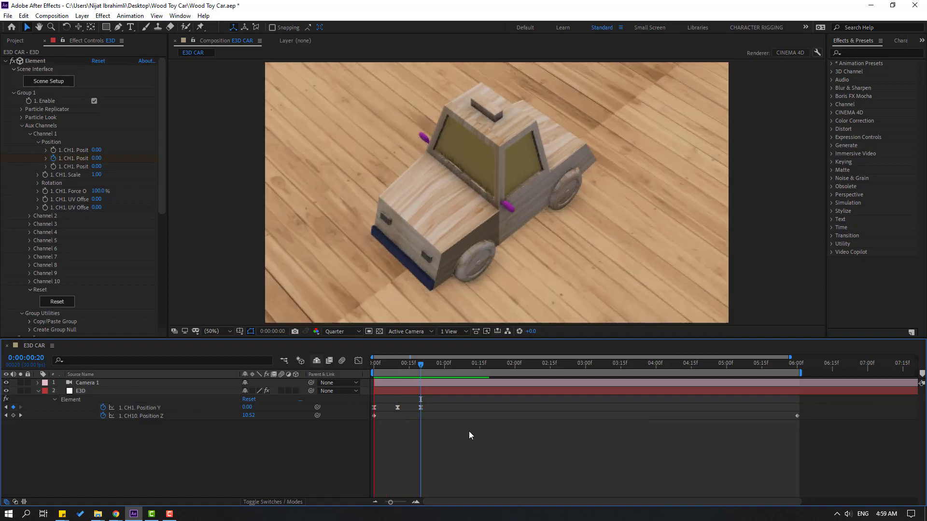
# - Start keyframing Group 1's Channel 1 Rotation X on the first frame and reveal the E3D layer's keyframed properties
pyautogui.moveTo(418, 365); pyautogui.dragTo(375, 366)
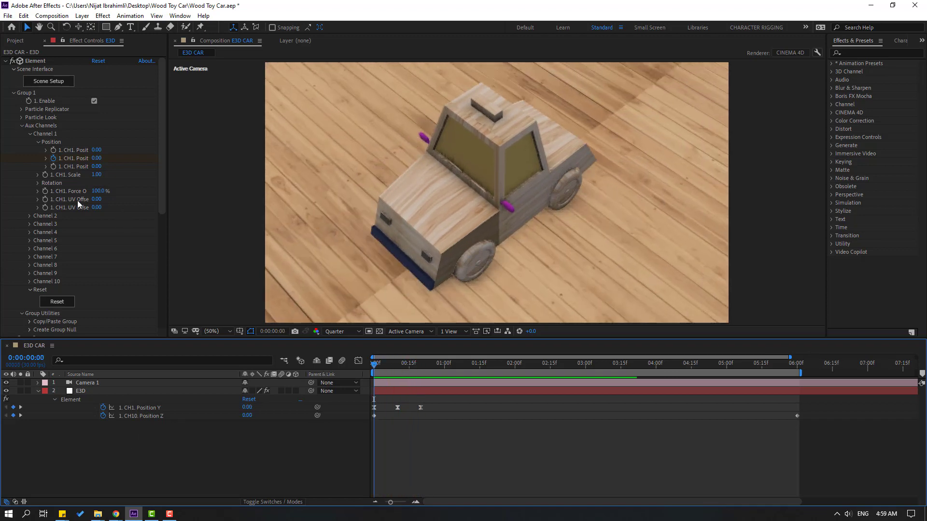
pyautogui.click(38, 183)
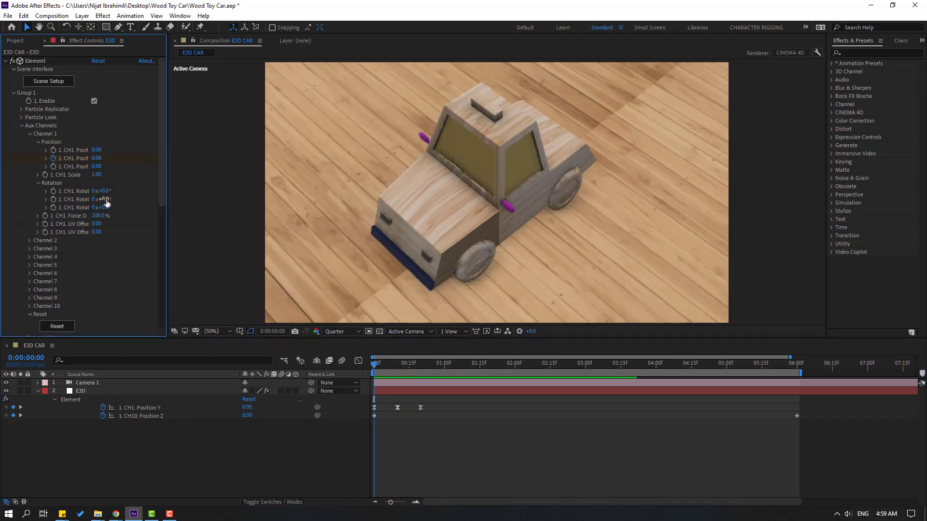
pyautogui.moveTo(106, 203); pyautogui.dragTo(107, 191)
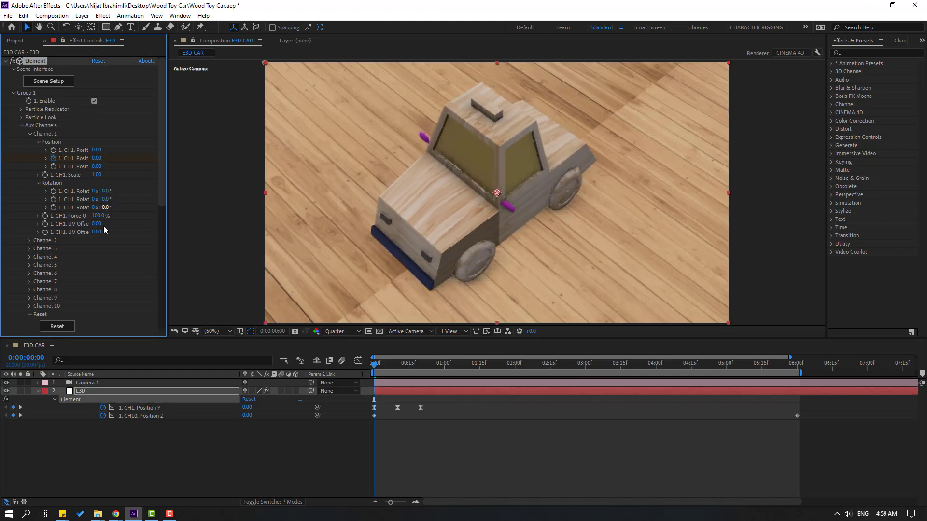
pyautogui.click(54, 191)
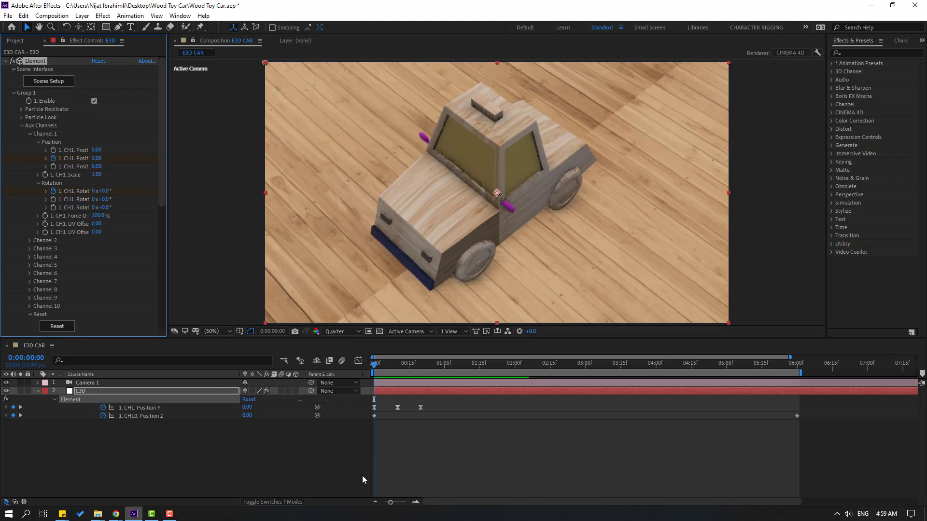
pyautogui.click(83, 393)
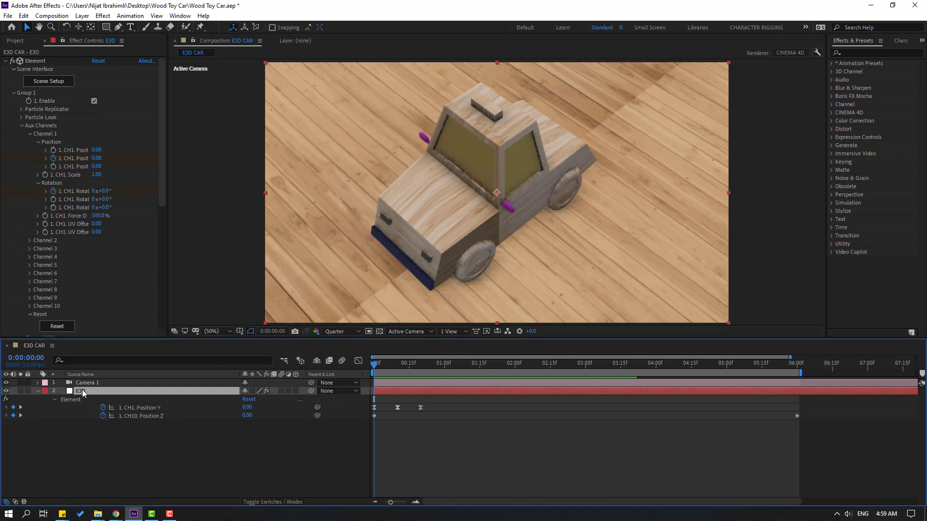
pyautogui.press('u')
pyautogui.press('u')
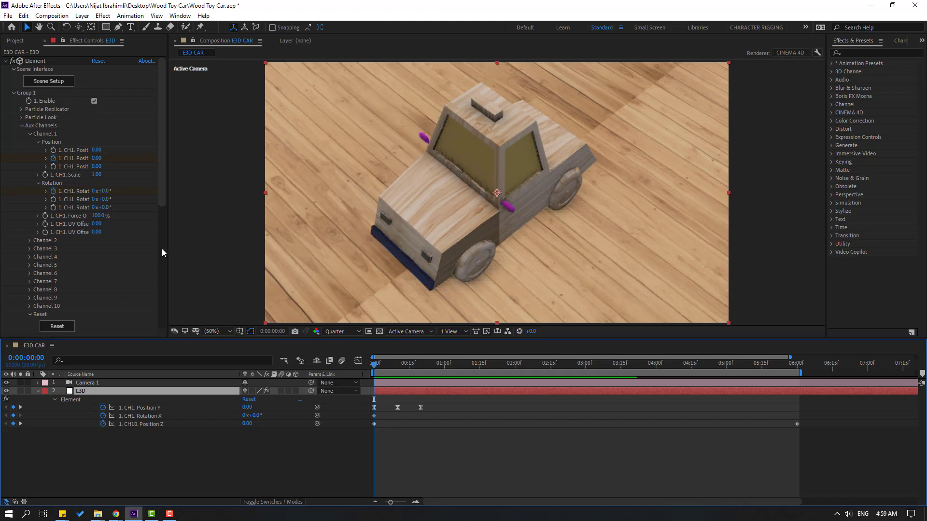
# - Set Channel 1 Rotation X to 3° on the first frame and to -3° at frame 10
pyautogui.click(104, 192)
pyautogui.write('1')
pyautogui.press('Return')
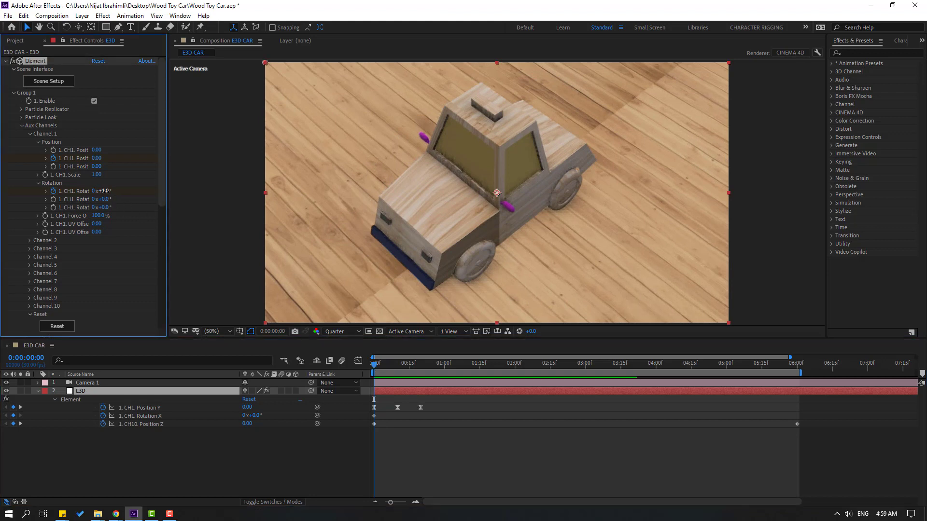
pyautogui.click(104, 191)
pyautogui.write('3')
pyautogui.press('Return')
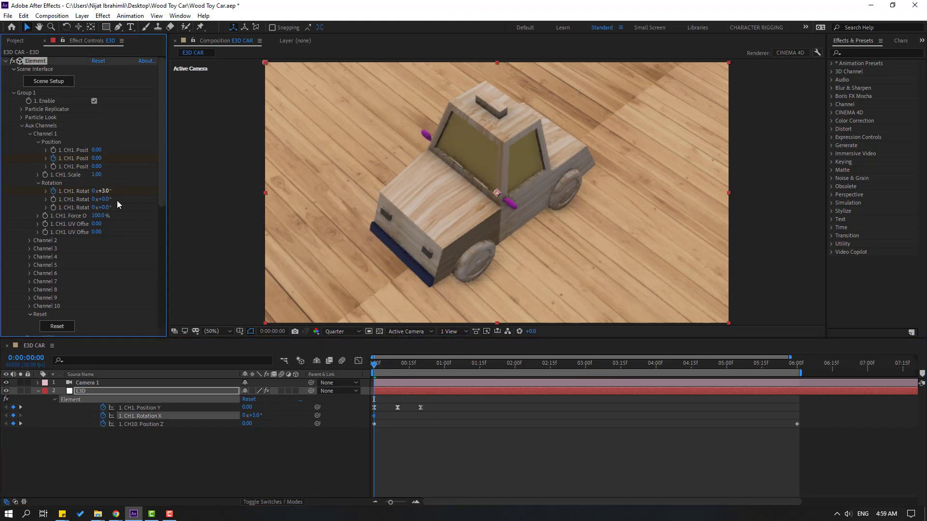
pyautogui.moveTo(375, 365); pyautogui.dragTo(398, 368)
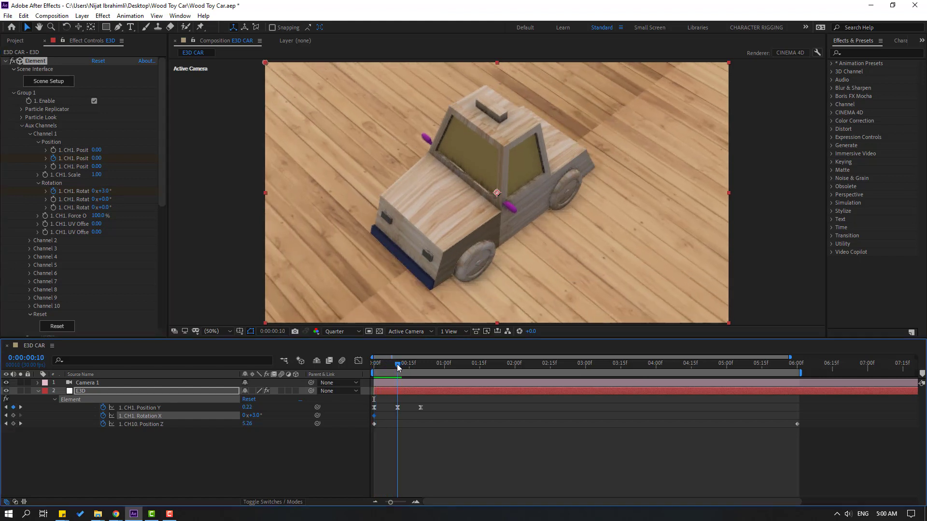
pyautogui.click(105, 191)
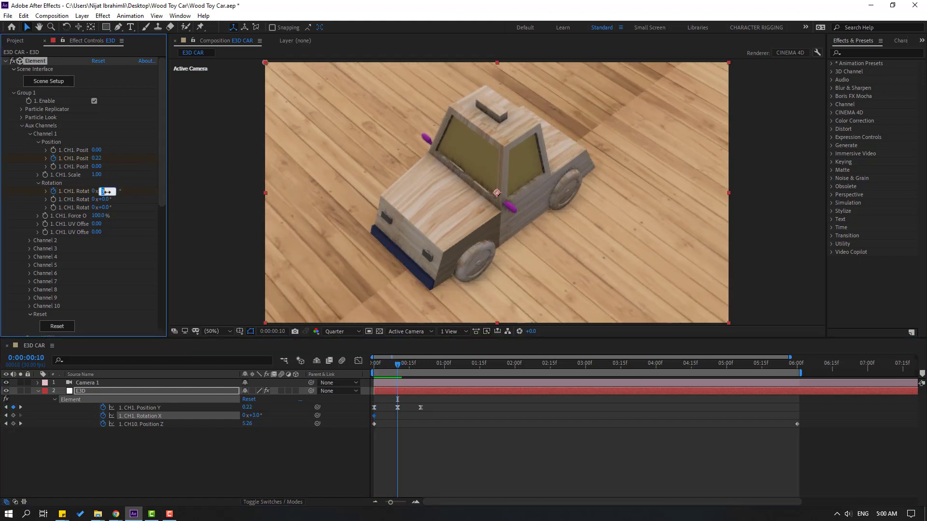
pyautogui.write('-3')
pyautogui.press('Return')
# - Copy the first Channel 1 Rotation X keyframe to frame 20 and apply Easy Ease to all three Rotation X keyframes
pyautogui.moveTo(410, 365); pyautogui.dragTo(421, 367)
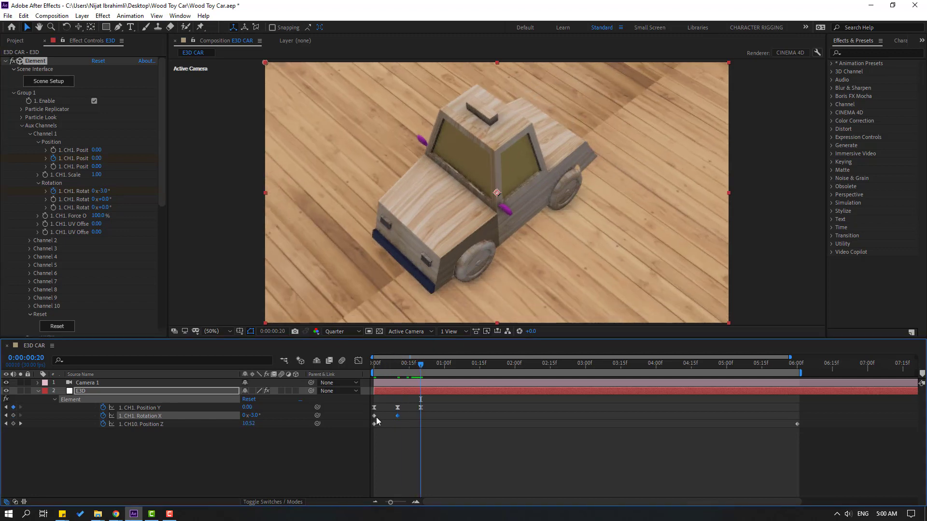
pyautogui.hotkey('ctrl', 'v')
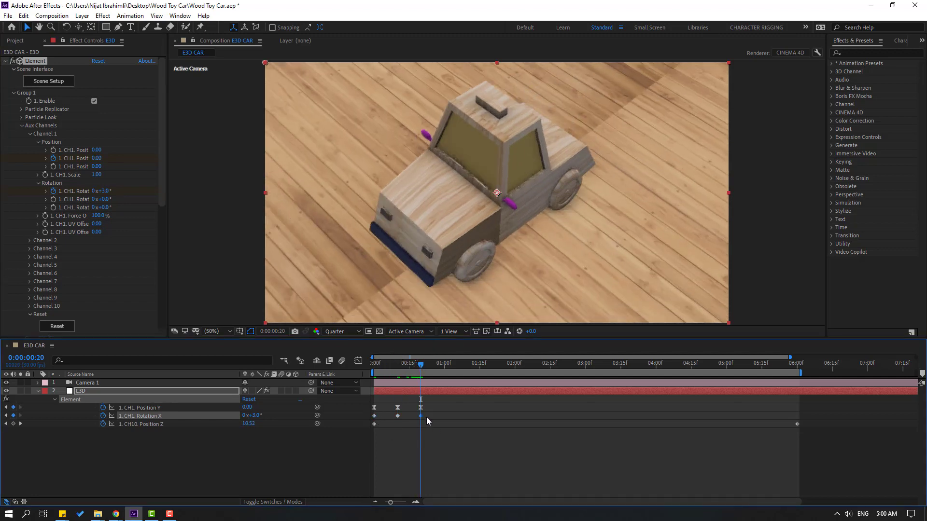
pyautogui.moveTo(426, 422); pyautogui.dragTo(372, 414)
pyautogui.rightClick(374, 415)
pyautogui.moveTo(435, 409)
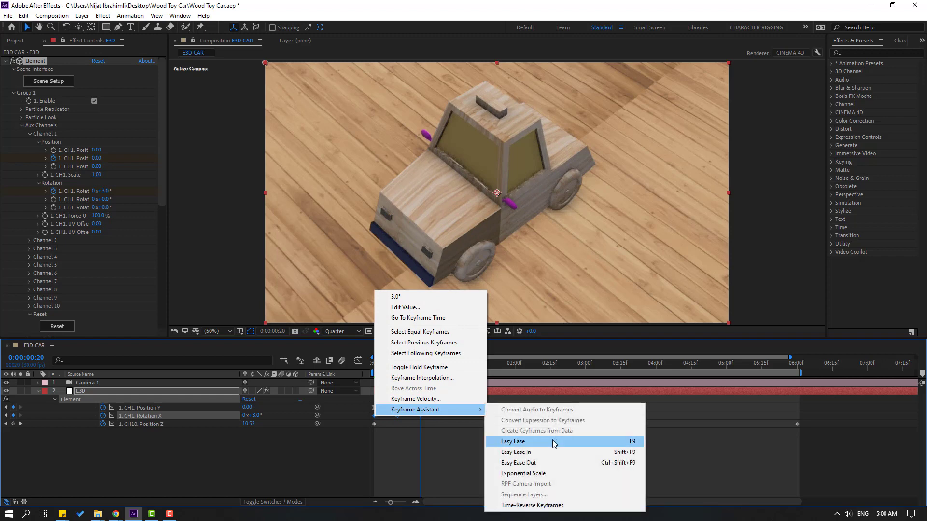
pyautogui.click(555, 443)
# - Set the Channel 1 Rotation X keyframes to -2° at frame 10 and 2° on the first frame
pyautogui.moveTo(408, 367)
pyautogui.mouseDown()
pyautogui.moveTo(381, 369)
pyautogui.moveTo(420, 370)
pyautogui.moveTo(379, 378)
pyautogui.moveTo(425, 379)
pyautogui.moveTo(397, 381)
pyautogui.mouseUp()
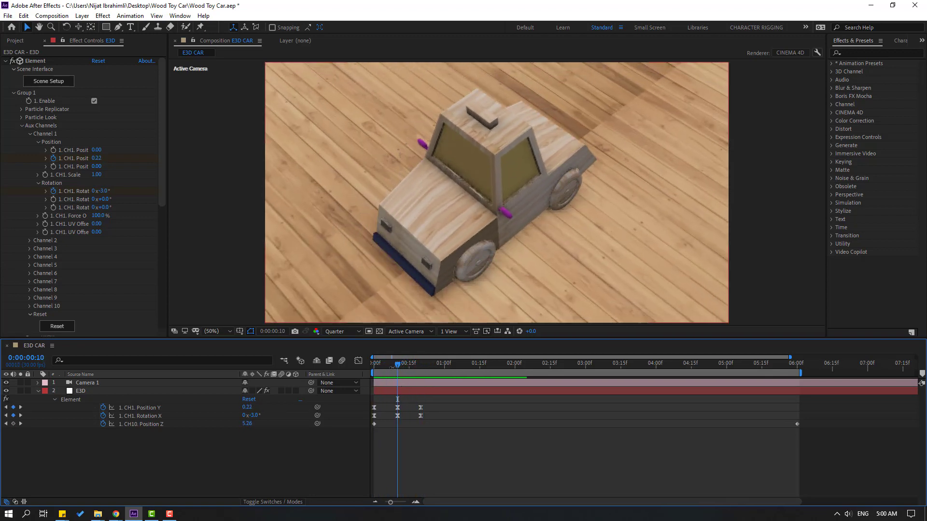
pyautogui.click(102, 192)
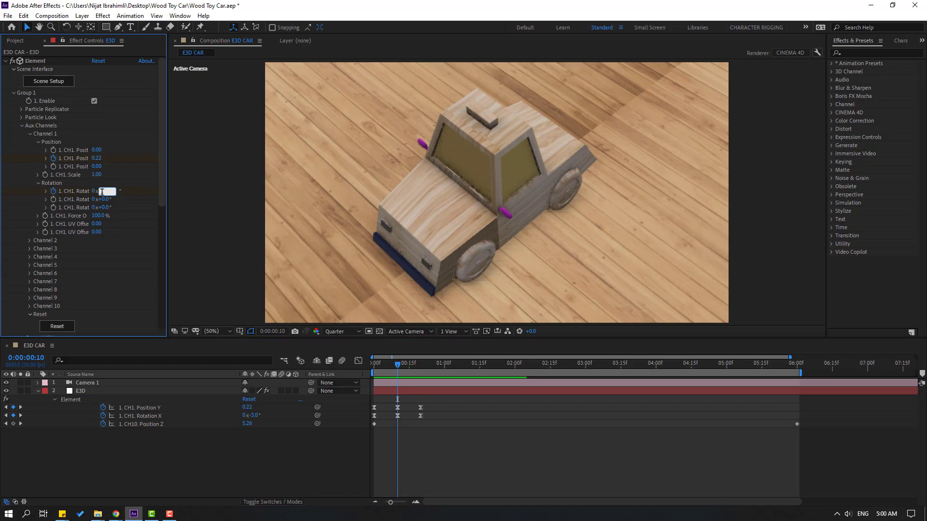
pyautogui.write('-2')
pyautogui.press('Return')
pyautogui.moveTo(380, 368); pyautogui.dragTo(374, 370)
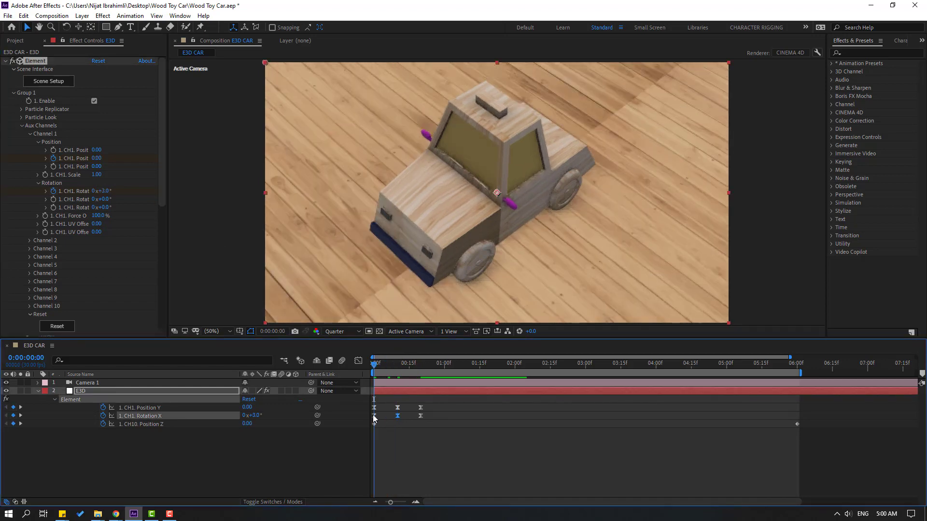
pyautogui.click(105, 191)
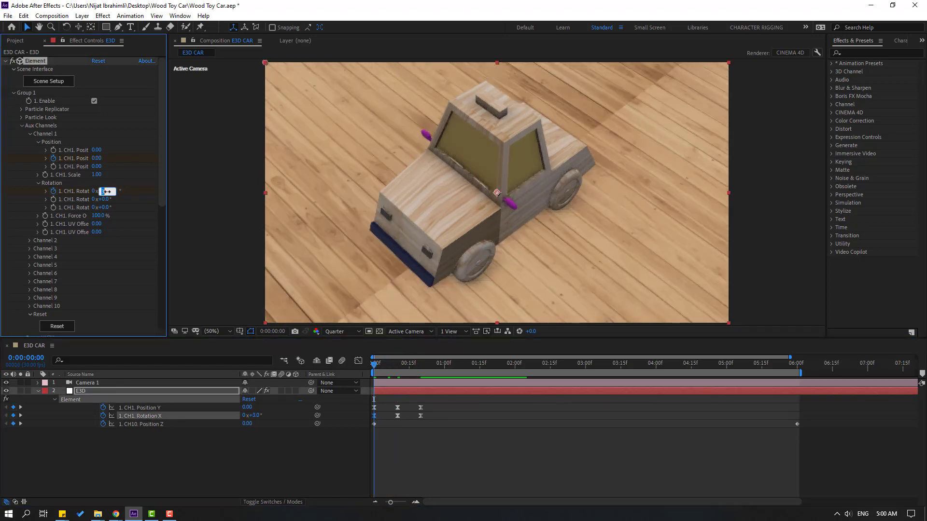
pyautogui.write('2')
pyautogui.press('Return')
# - Move to frame 20 and set the Channel 1 Rotation X keyframe there to 2°
pyautogui.click(419, 370)
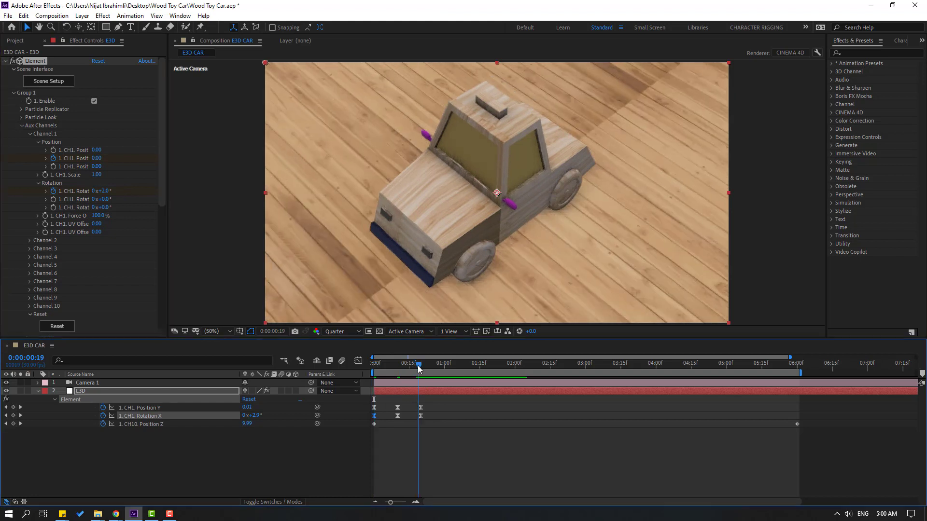
pyautogui.click(421, 416)
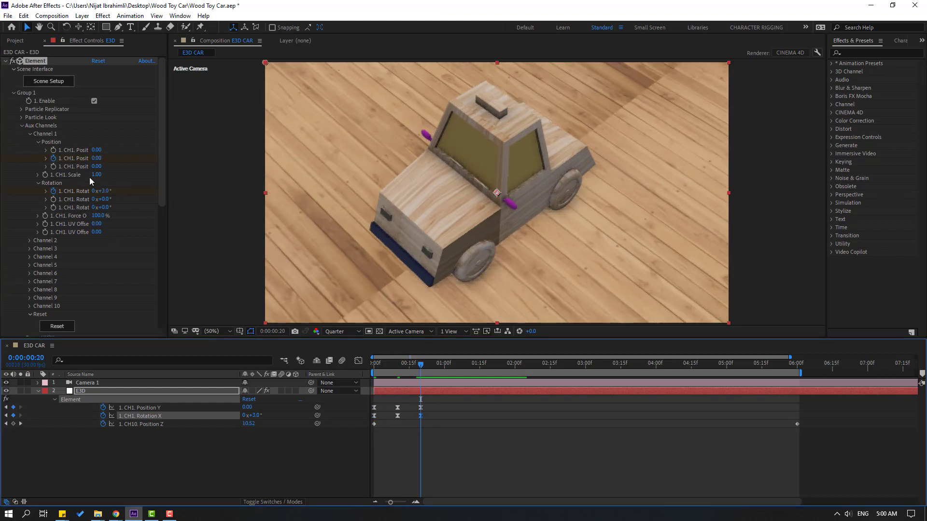
pyautogui.click(104, 191)
pyautogui.write('2')
pyautogui.press('Return')
pyautogui.click(449, 420)
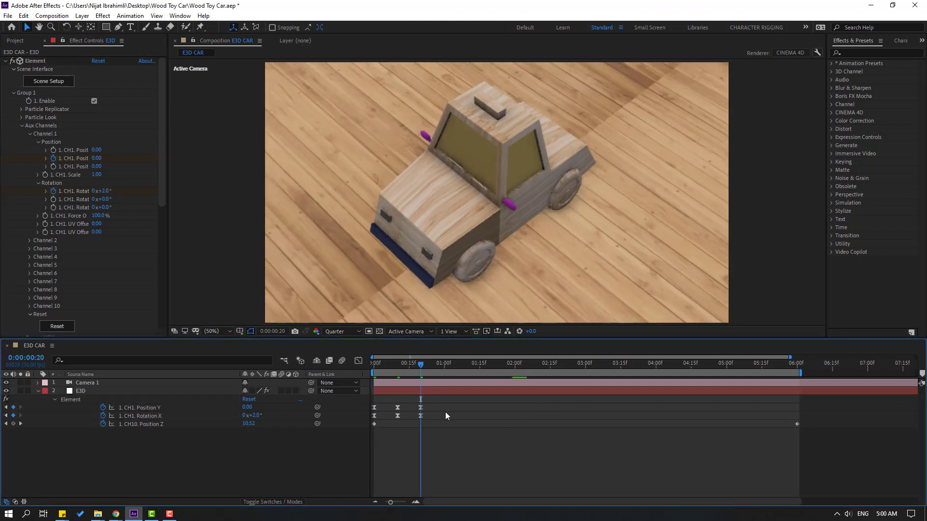
# - Return to the first frame and give Channel 1 Position Y the expression loopOutDuration(type = "cycle", duration = 0)
pyautogui.moveTo(409, 368); pyautogui.dragTo(367, 369)
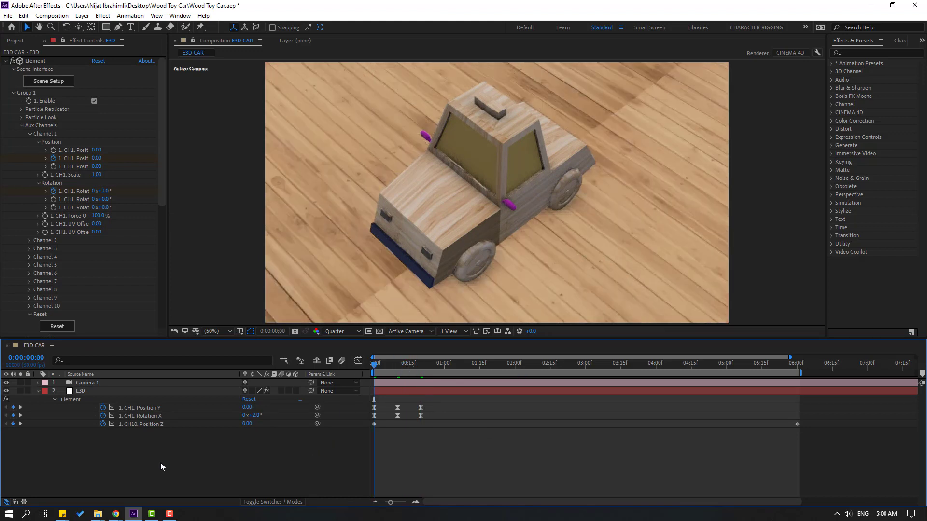
pyautogui.keyDown('alt'); pyautogui.click(103, 408); pyautogui.keyUp('alt')
pyautogui.click(278, 416)
pyautogui.moveTo(348, 372)
pyautogui.click(464, 271)
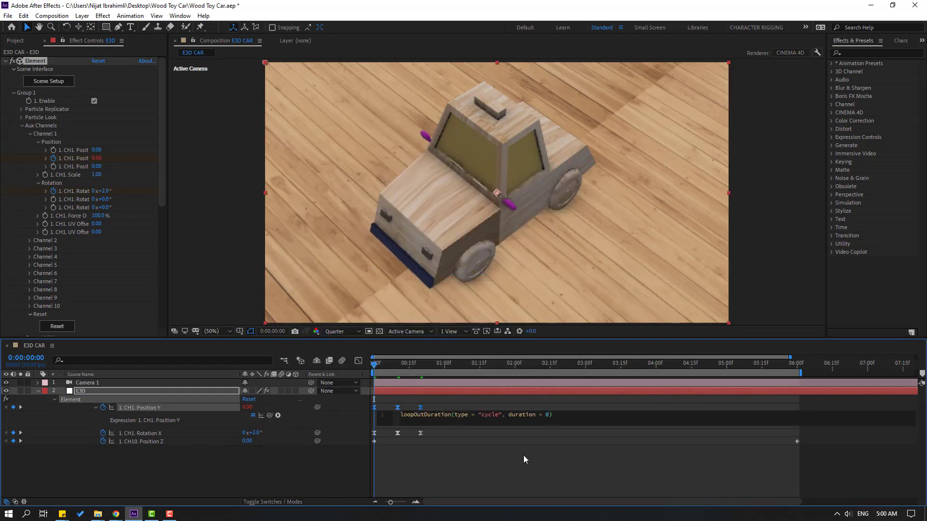
pyautogui.click(854, 482)
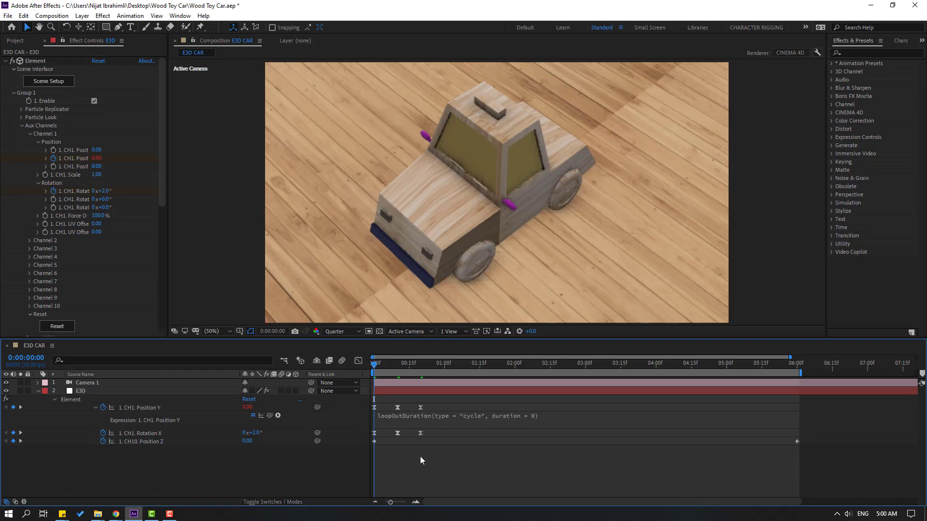
# - Give Channel 1 Rotation X the expression loopOutDuration(type = "cycle", duration = 0) and preview the looping body motion
pyautogui.moveTo(381, 374)
pyautogui.mouseDown()
pyautogui.moveTo(589, 374)
pyautogui.moveTo(375, 373)
pyautogui.mouseUp()
pyautogui.keyDown('alt'); pyautogui.click(103, 434); pyautogui.keyUp('alt')
pyautogui.click(278, 441)
pyautogui.moveTo(319, 394)
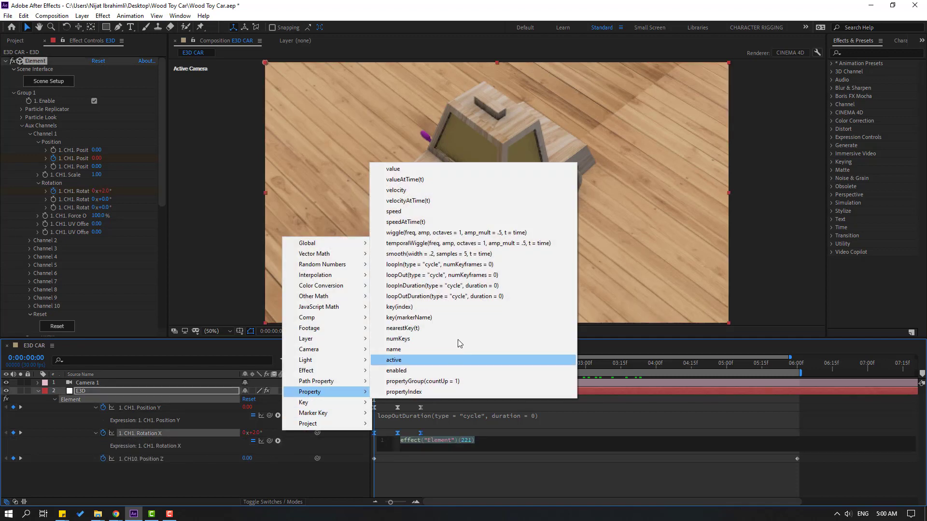
pyautogui.click(462, 297)
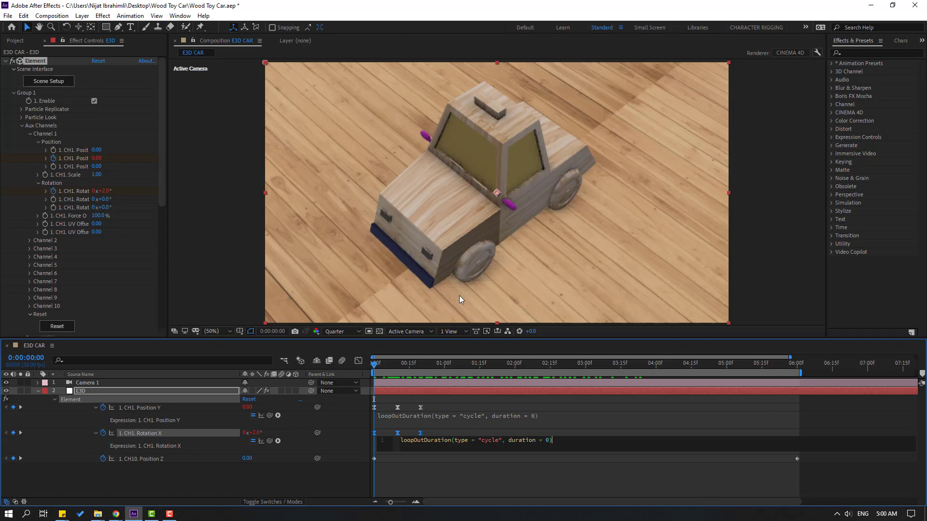
pyautogui.click(837, 490)
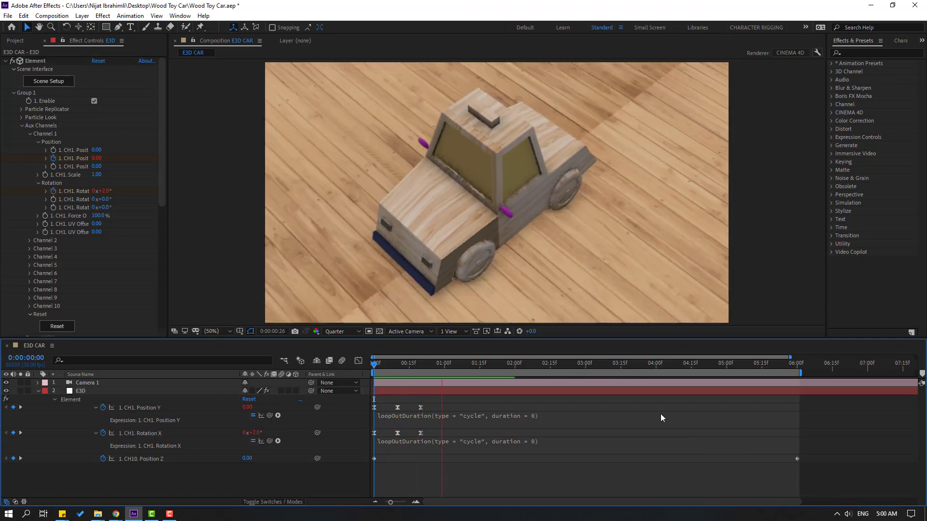
pyautogui.scroll(-1, 358, 275)
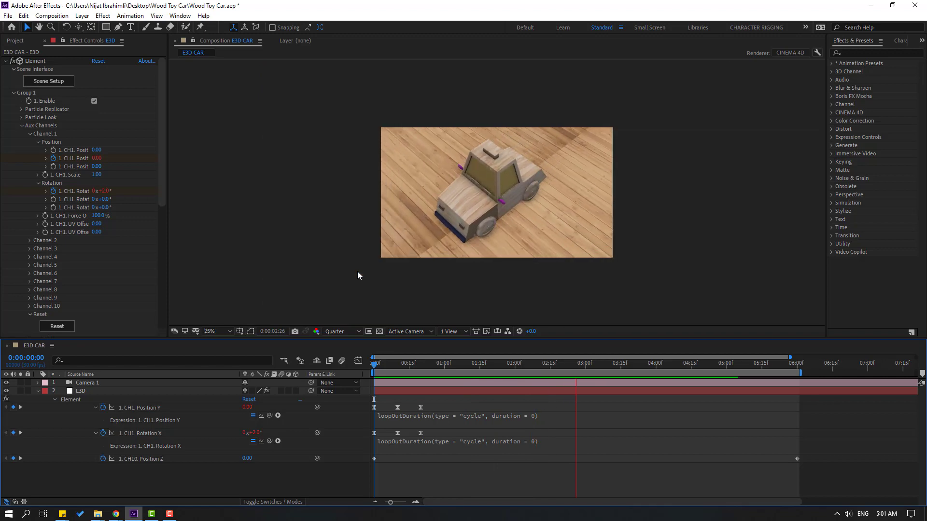
pyautogui.scroll(1, 358, 276)
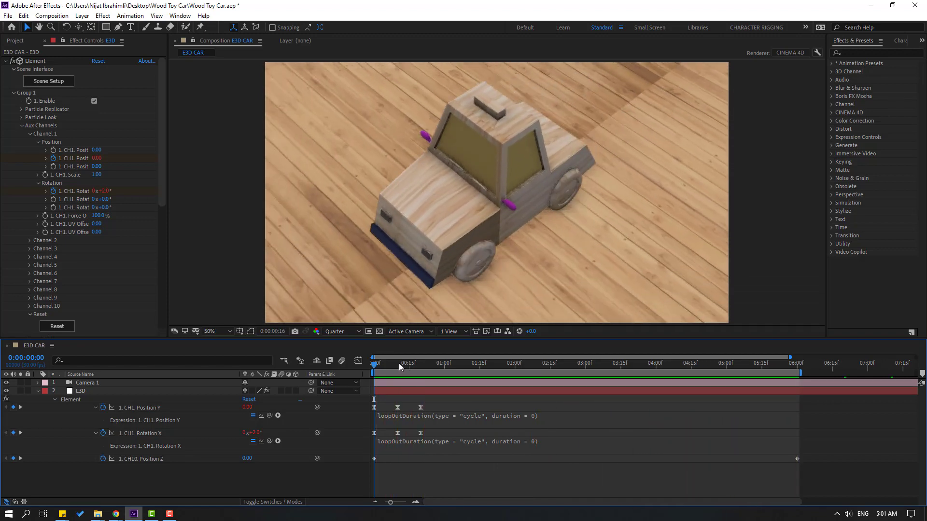
# - Set the Channel 1 Rotation X keyframe at frame 10 to -1° and preview the animation
pyautogui.press('k')
pyautogui.click(397, 434)
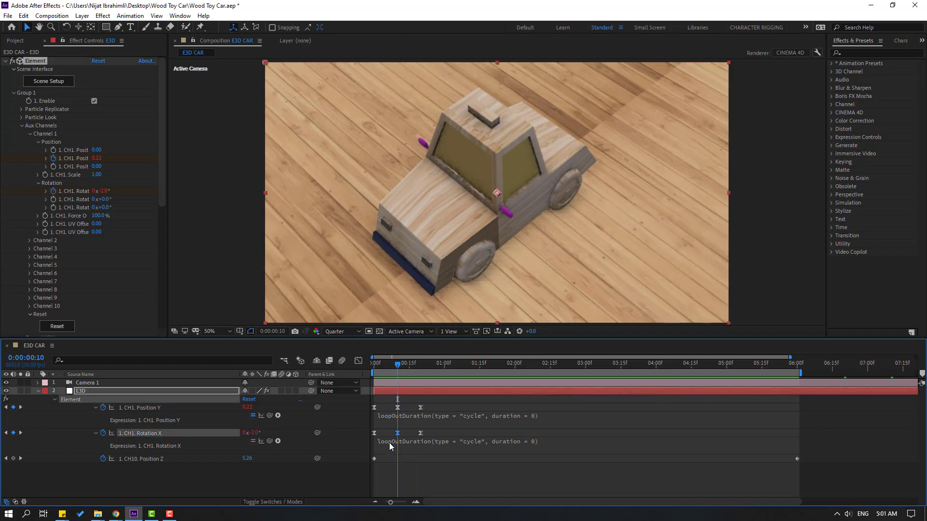
pyautogui.click(103, 191)
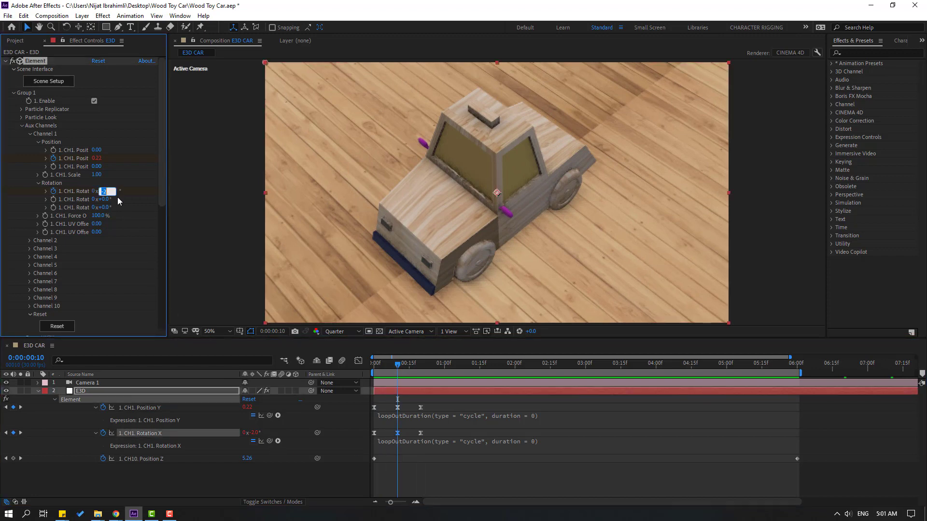
pyautogui.write('-1')
pyautogui.press('Return')
pyautogui.press('space')
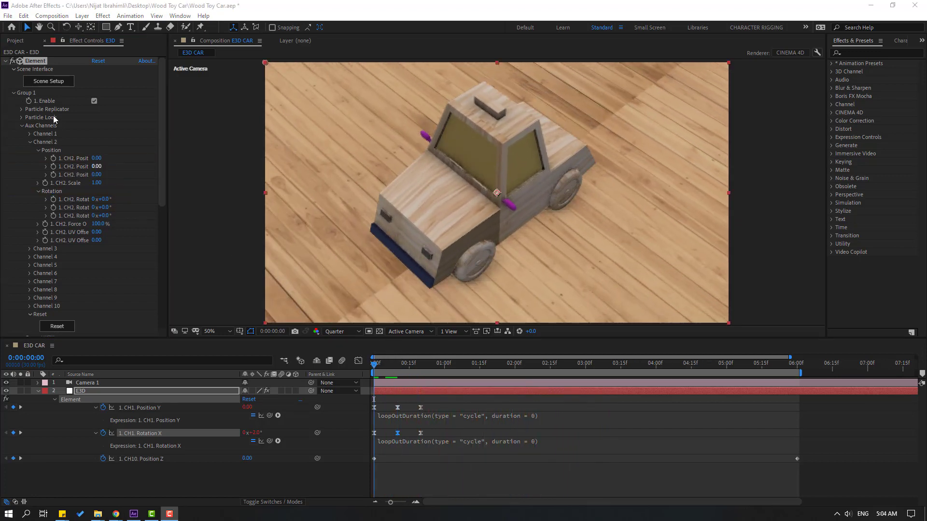
# - Open Element's Scene Setup and hide all the Plane Model objects and car_body, leaving only the two wheel models shown
pyautogui.click(48, 81)
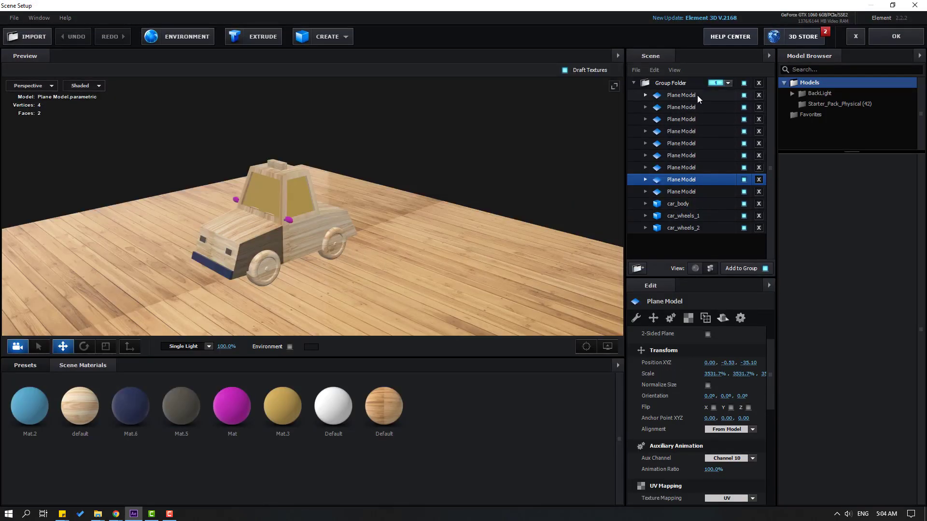
pyautogui.click(698, 98)
pyautogui.keyDown('ctrl'); pyautogui.click(699, 193); pyautogui.keyUp('ctrl')
pyautogui.click(745, 193)
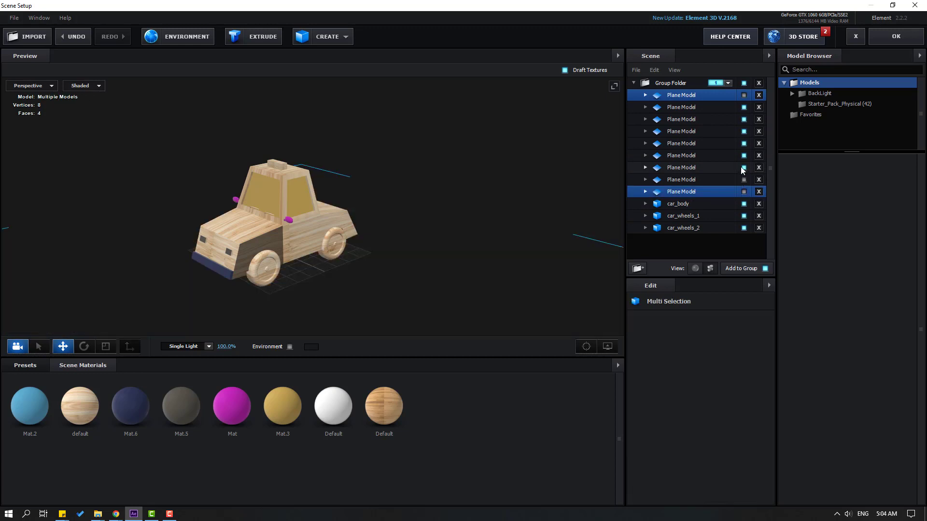
pyautogui.click(744, 168)
pyautogui.moveTo(744, 131); pyautogui.dragTo(745, 96)
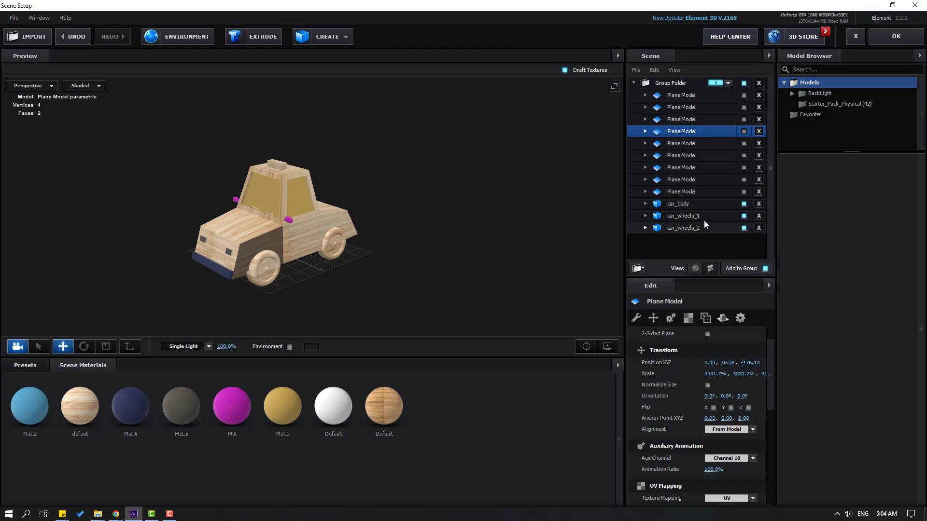
pyautogui.click(744, 204)
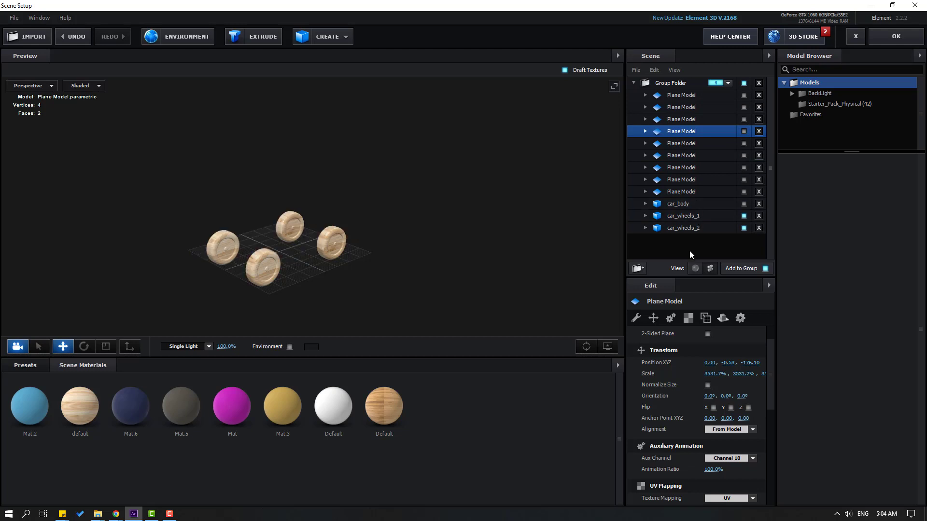
# - Hide car_wheels_2 and expand car_wheels_1 to list its individual wheel meshes
pyautogui.click(743, 230)
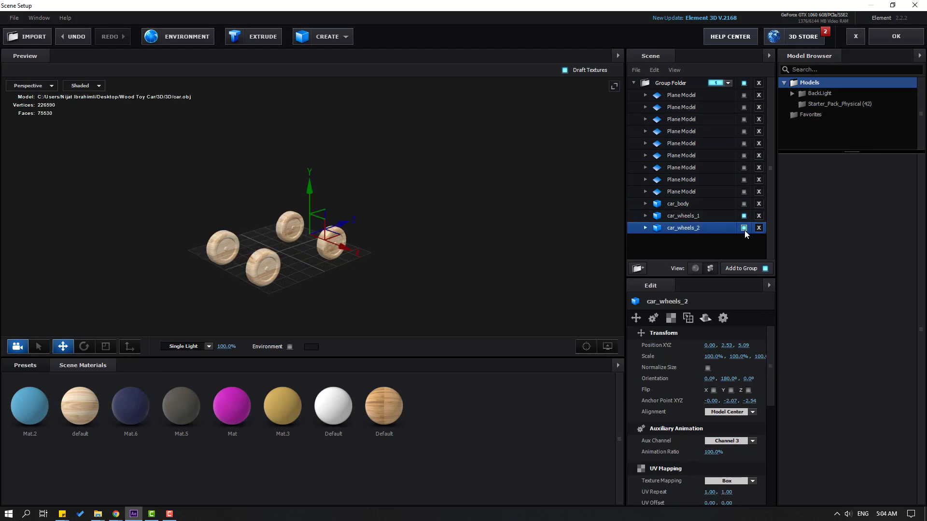
pyautogui.click(649, 217)
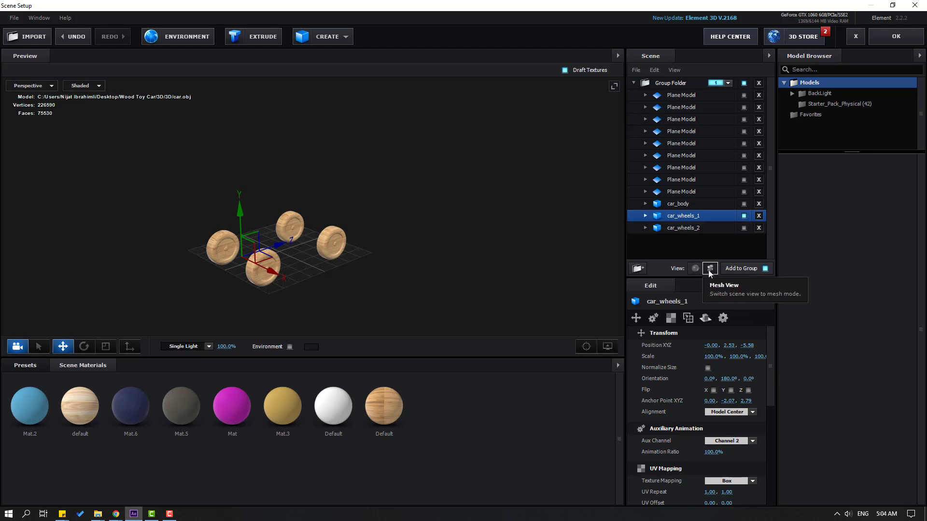
pyautogui.click(646, 216)
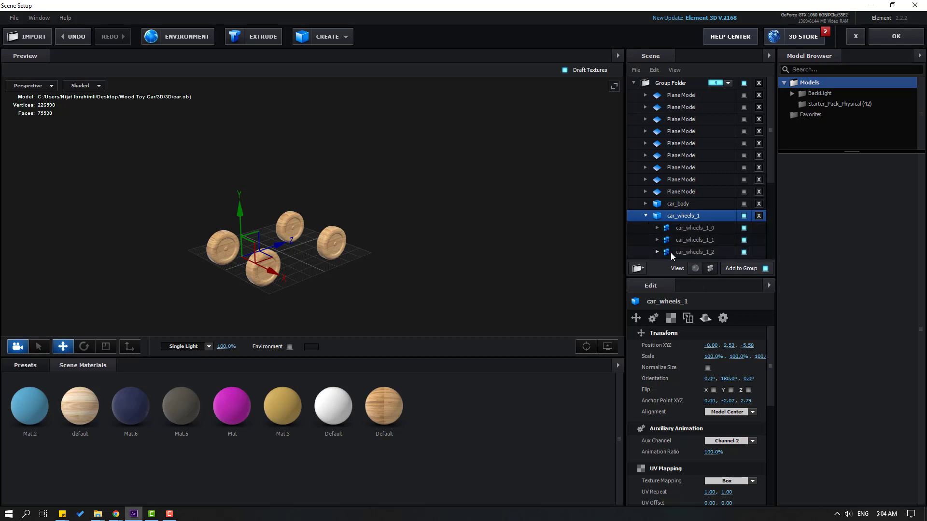
pyautogui.scroll(-3, 672, 256)
pyautogui.moveTo(360, 268); pyautogui.dragTo(339, 272)
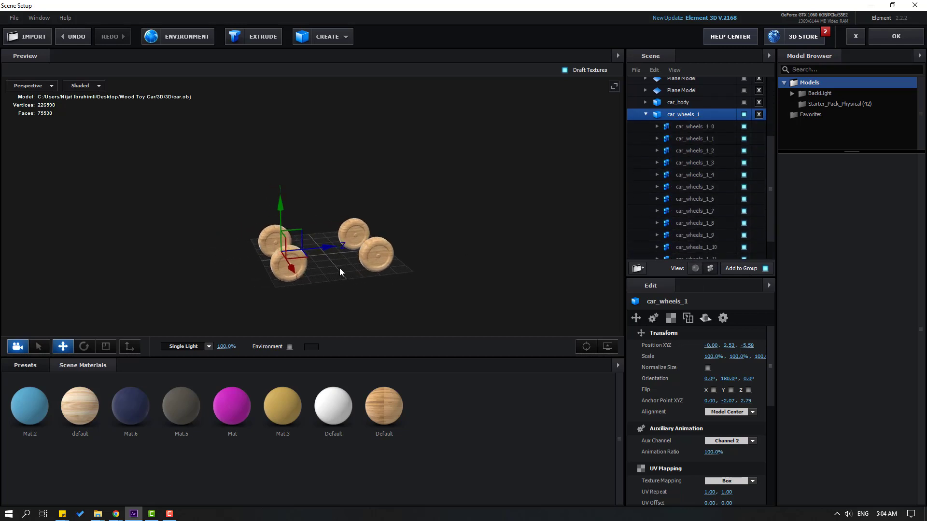
# - Hide the car_wheels_1_0 and car_wheels_1_3 meshes so car_wheels_1 keeps only one pair of wheels, and collapse it
pyautogui.click(744, 128)
pyautogui.doubleClick(744, 139)
pyautogui.doubleClick(744, 152)
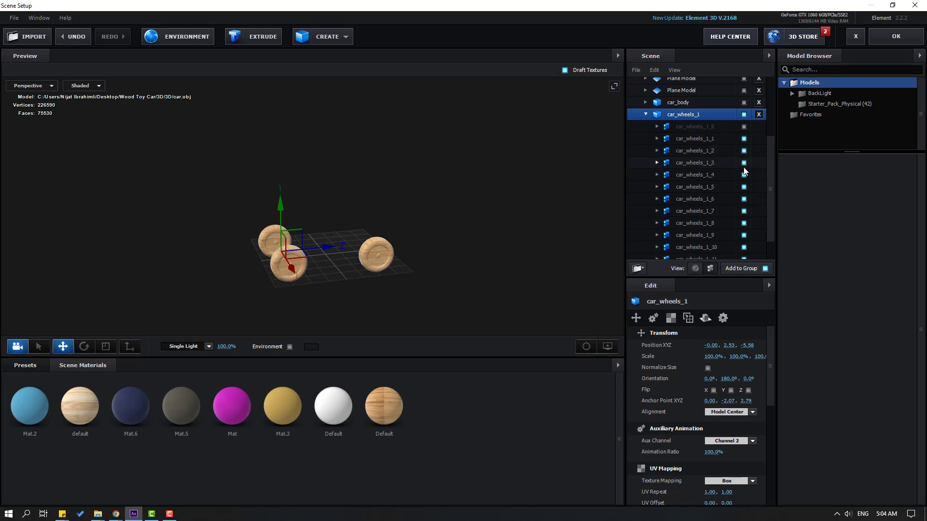
pyautogui.click(744, 165)
pyautogui.click(745, 163)
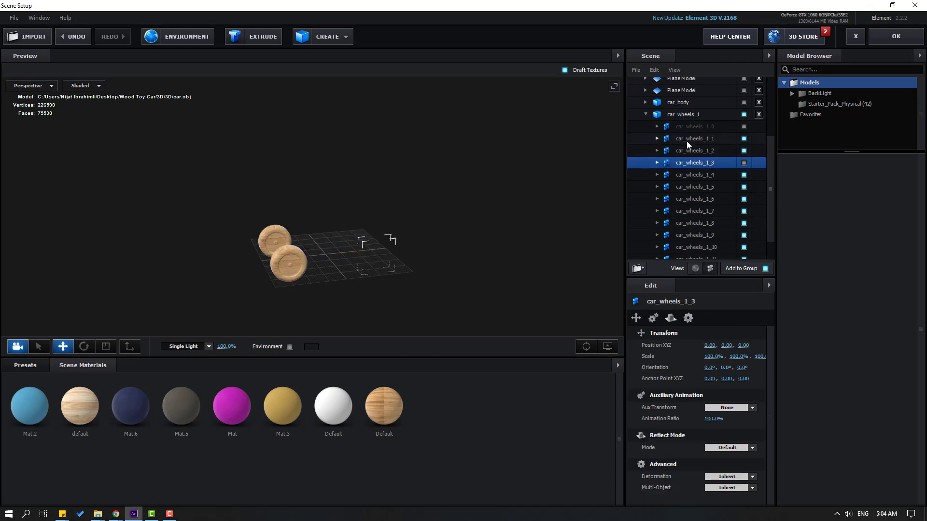
pyautogui.click(685, 115)
pyautogui.moveTo(404, 277); pyautogui.dragTo(510, 231)
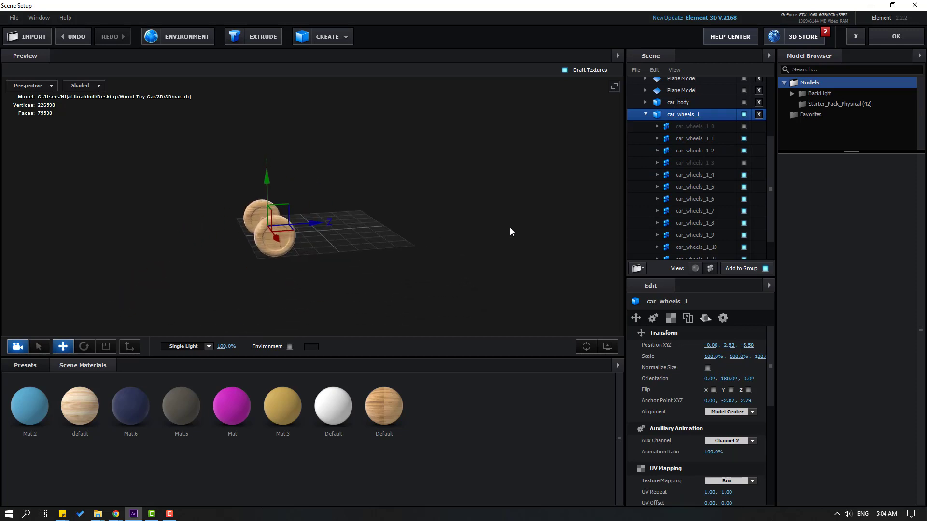
pyautogui.click(645, 115)
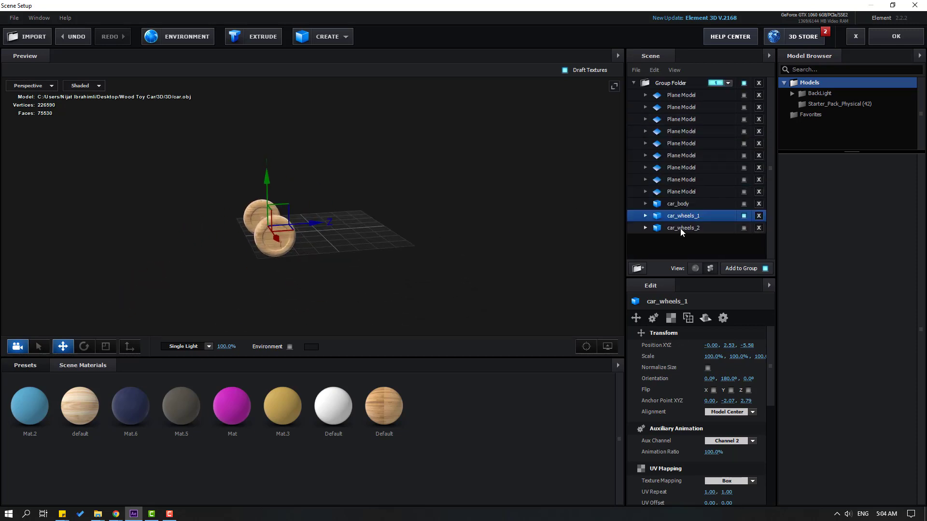
# - Hide car_wheels_1, show car_wheels_2 instead, and expand car_wheels_2 to list its meshes
pyautogui.click(680, 232)
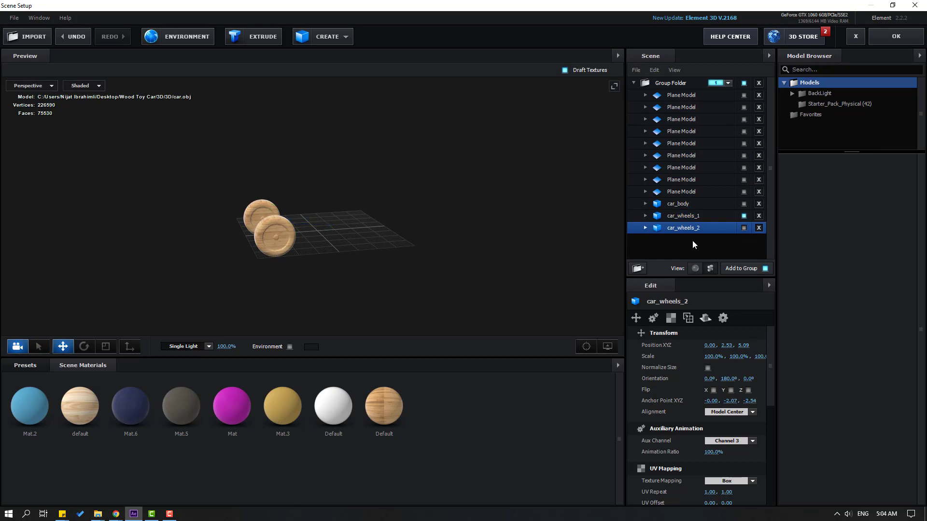
pyautogui.click(744, 216)
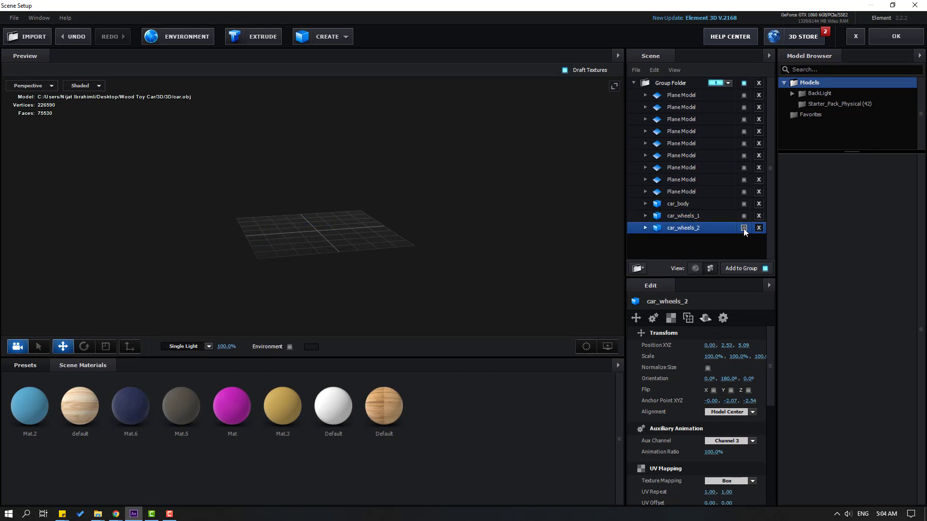
pyautogui.click(743, 228)
pyautogui.click(645, 228)
pyautogui.scroll(-3, 686, 217)
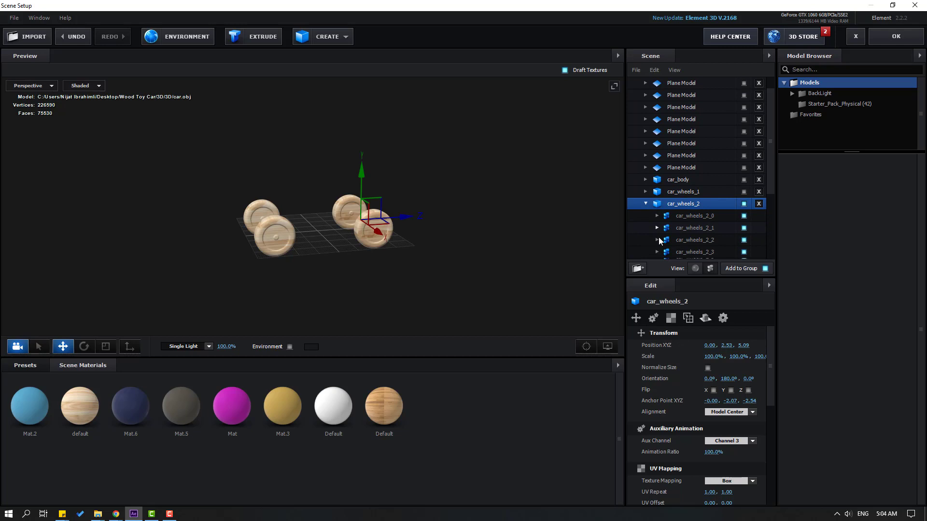
# - Hide the car_wheels_2_1 and car_wheels_2_2 meshes so car_wheels_2 keeps only the opposite pair of wheels, and collapse it
pyautogui.click(743, 173)
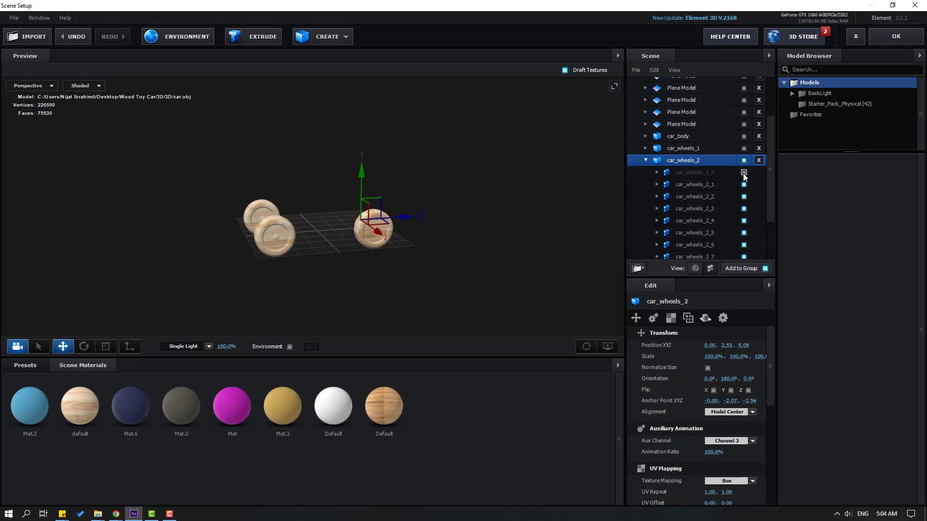
pyautogui.click(743, 172)
pyautogui.click(743, 184)
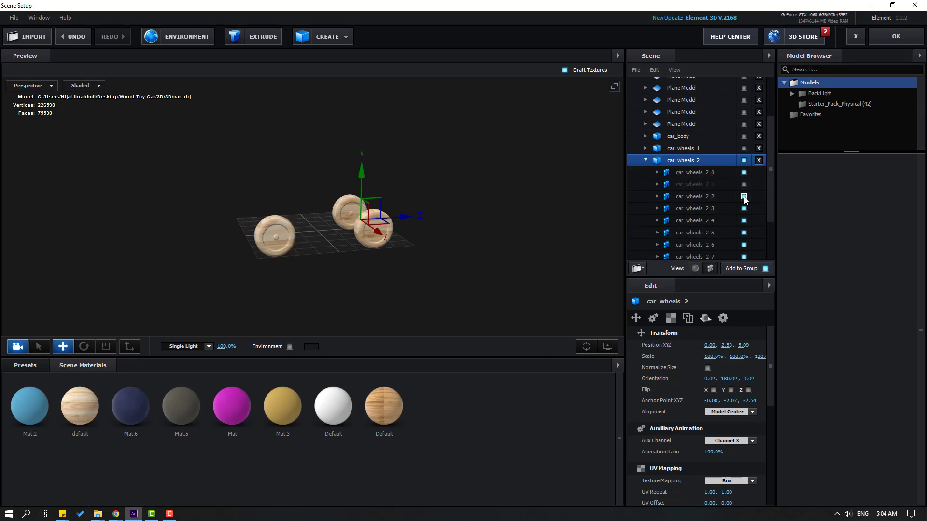
pyautogui.click(744, 197)
pyautogui.scroll(-1, 685, 221)
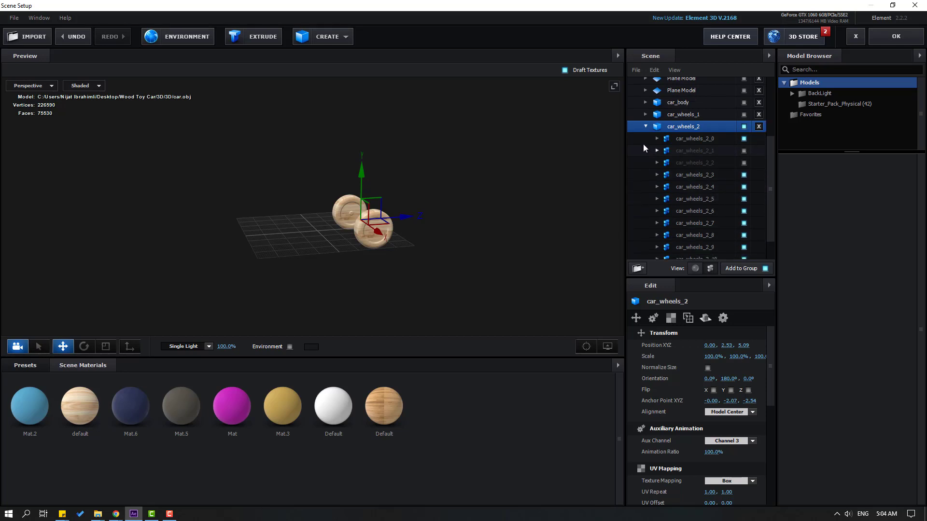
pyautogui.click(646, 129)
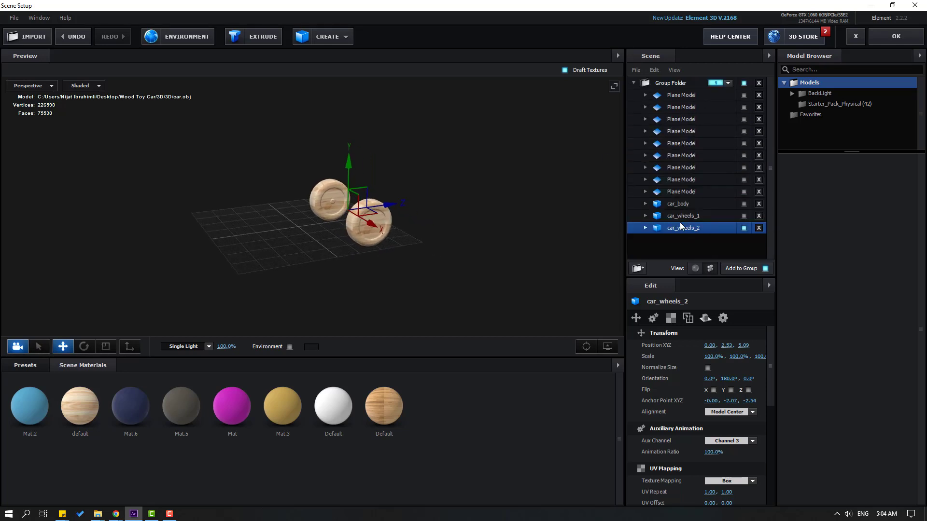
# - Show car_wheels_1, car_body and the last Plane Model in the list again
pyautogui.click(744, 215)
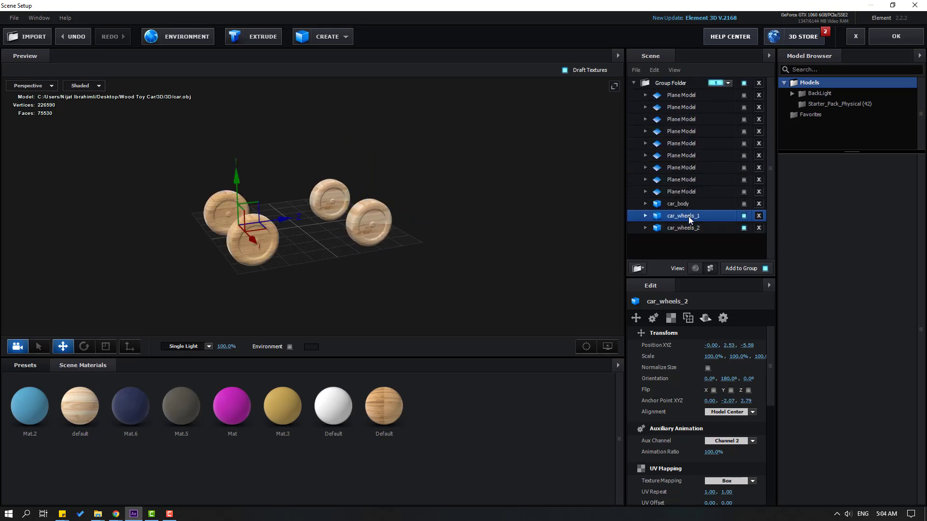
pyautogui.click(687, 218)
pyautogui.moveTo(404, 237); pyautogui.dragTo(380, 256)
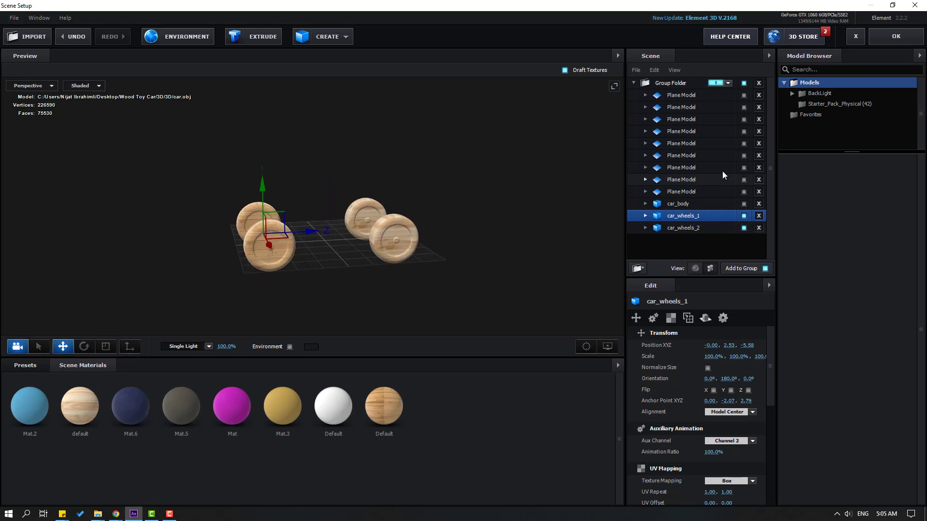
pyautogui.click(744, 204)
pyautogui.click(744, 192)
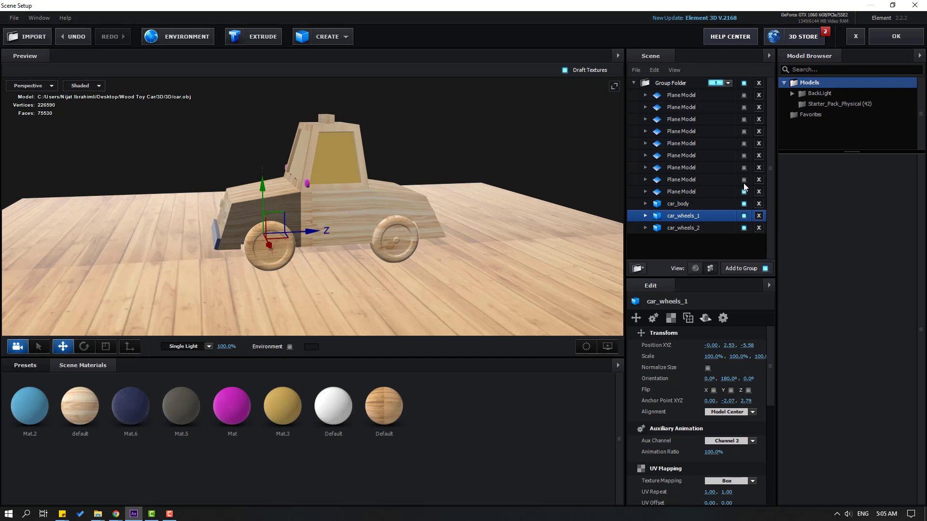
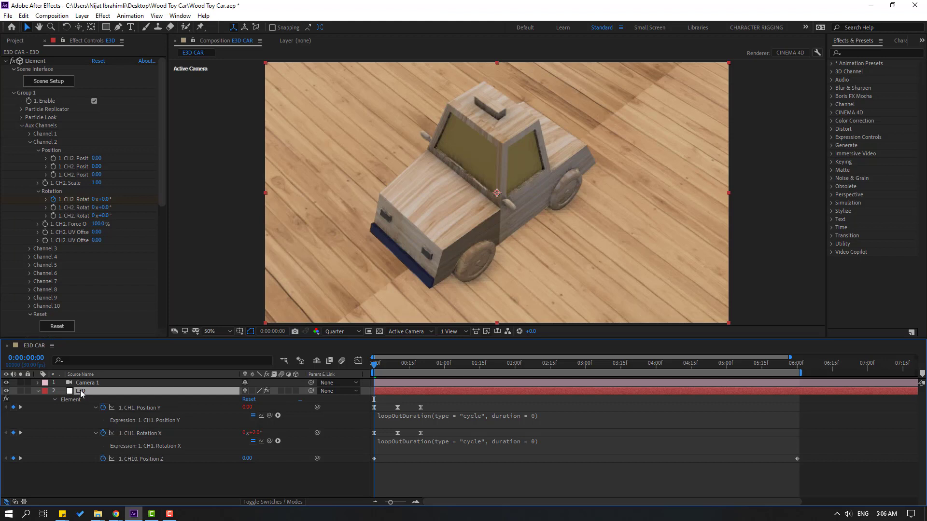
# - Reveal the keyframed properties of the E3D layer and move the current time to 0:00:06:00
pyautogui.press('u')
pyautogui.press('u')
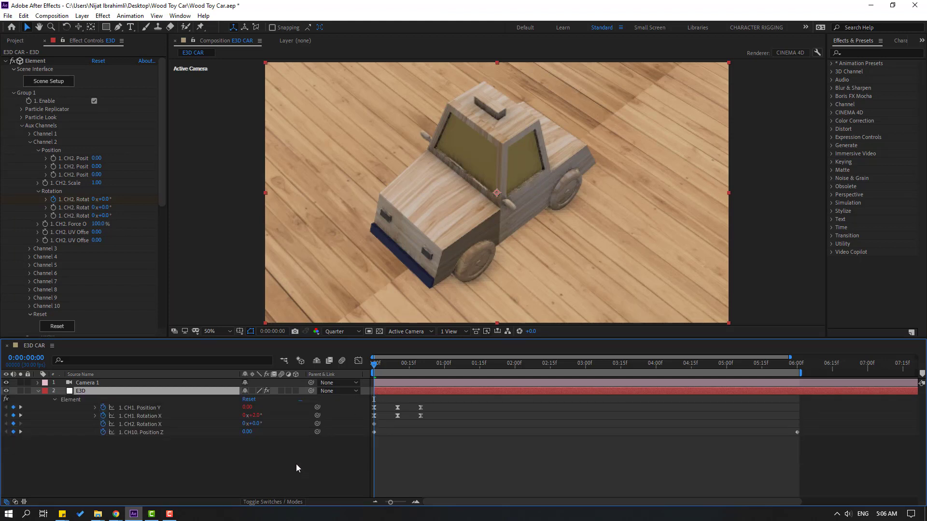
pyautogui.click(375, 425)
pyautogui.press('space')
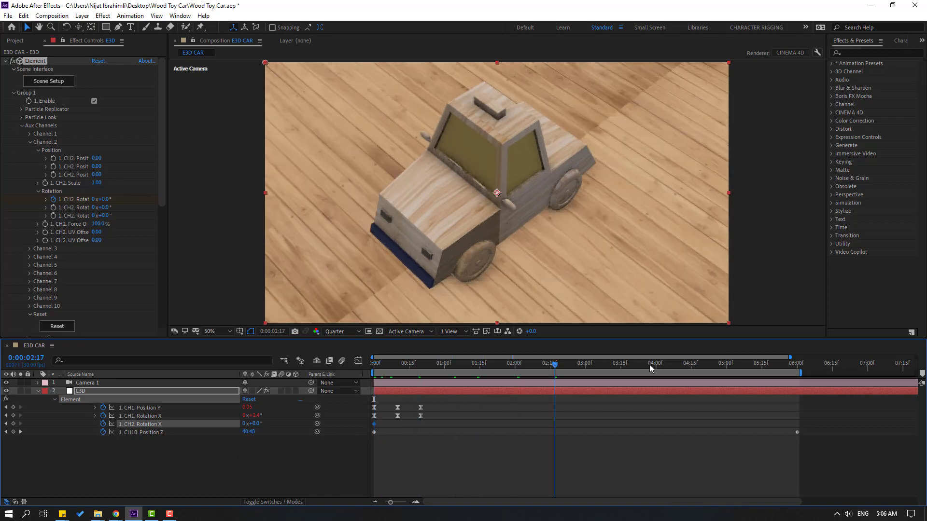
pyautogui.moveTo(650, 368); pyautogui.dragTo(798, 368)
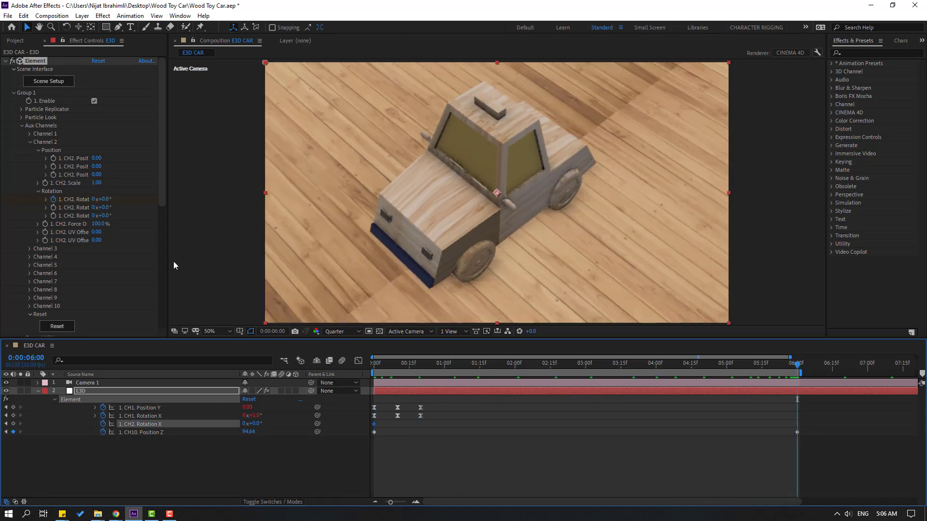
# - Set Channel 2 Rotation X to 25 revolutions at 0:00:06:00 and preview the wheel spin
pyautogui.click(94, 199)
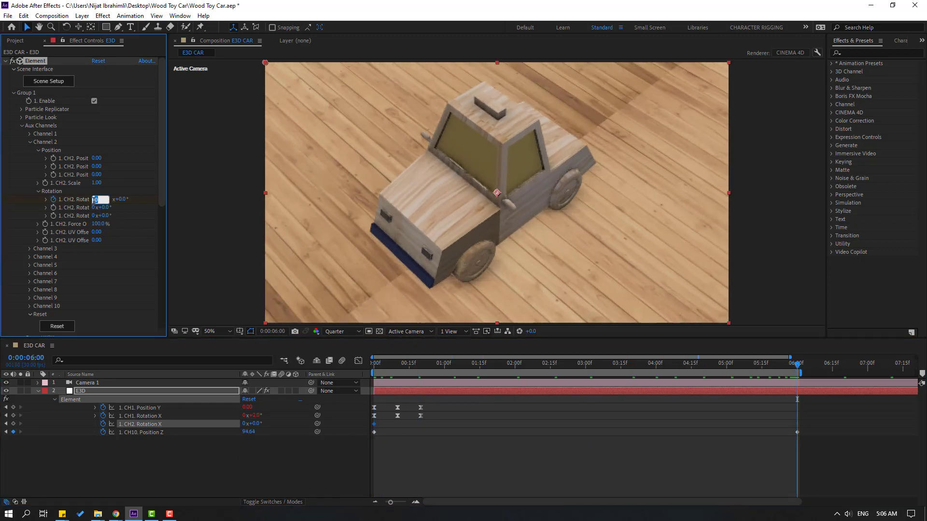
pyautogui.press('Return')
pyautogui.click(532, 436)
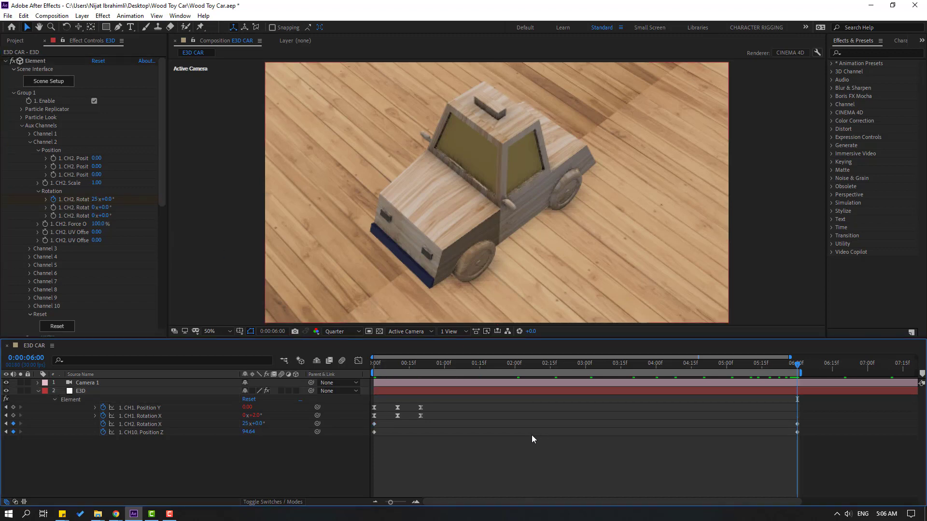
pyautogui.press('space')
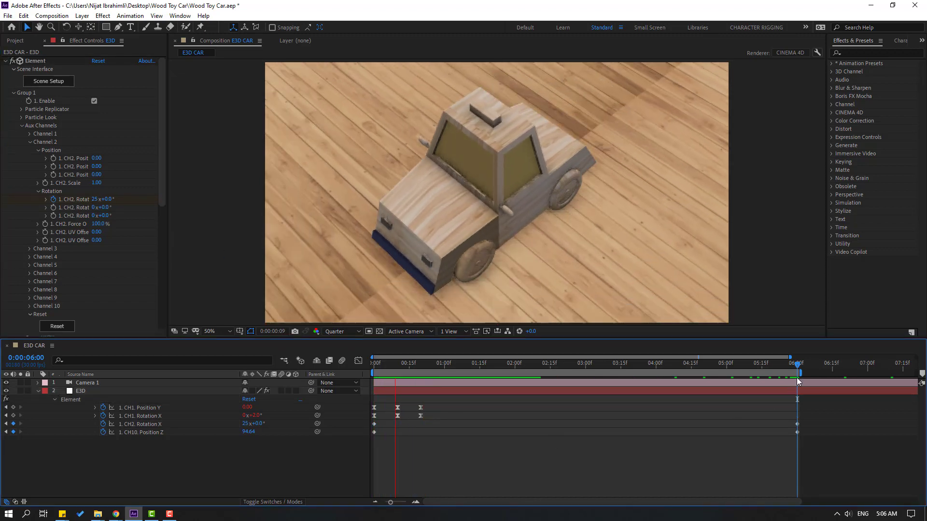
pyautogui.press('space')
# - Set Channel 2 Rotation X to 15 revolutions at 0:00:06:00 and preview the animation
pyautogui.click(94, 200)
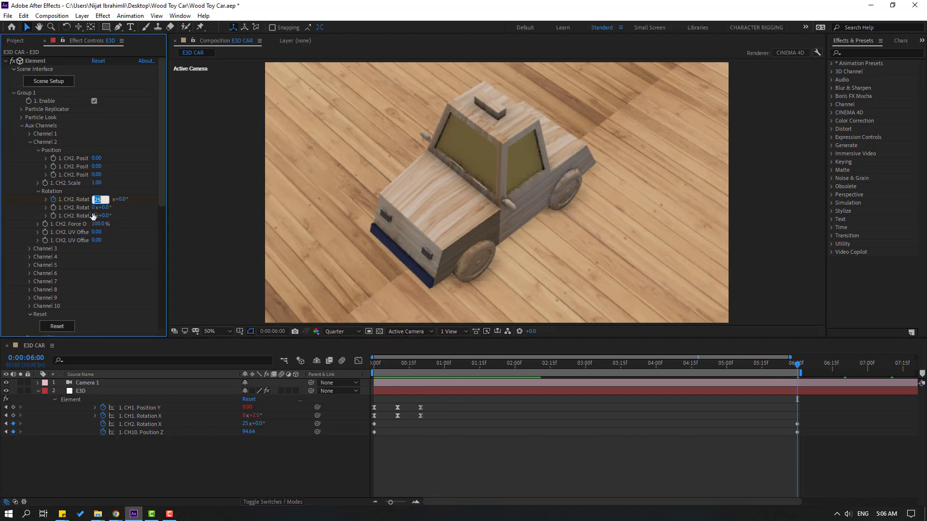
pyautogui.press('Return')
pyautogui.press('space')
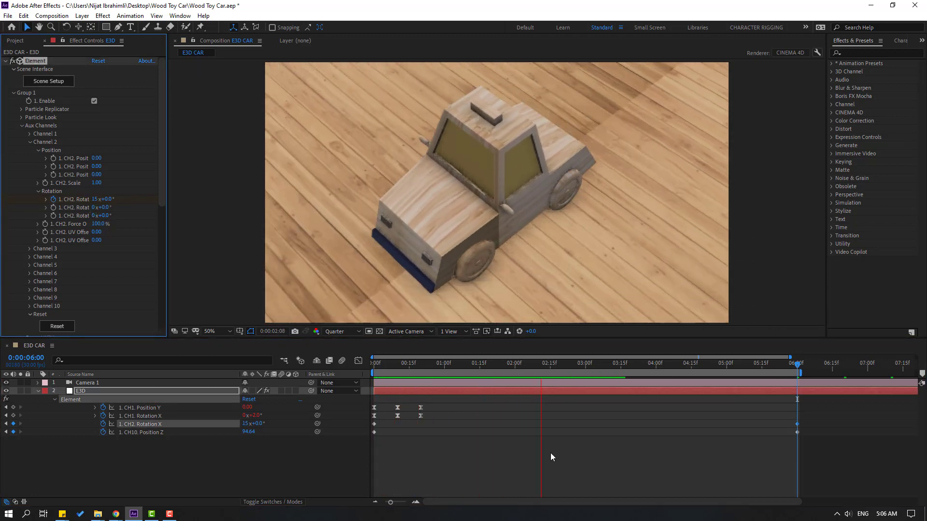
pyautogui.press('space')
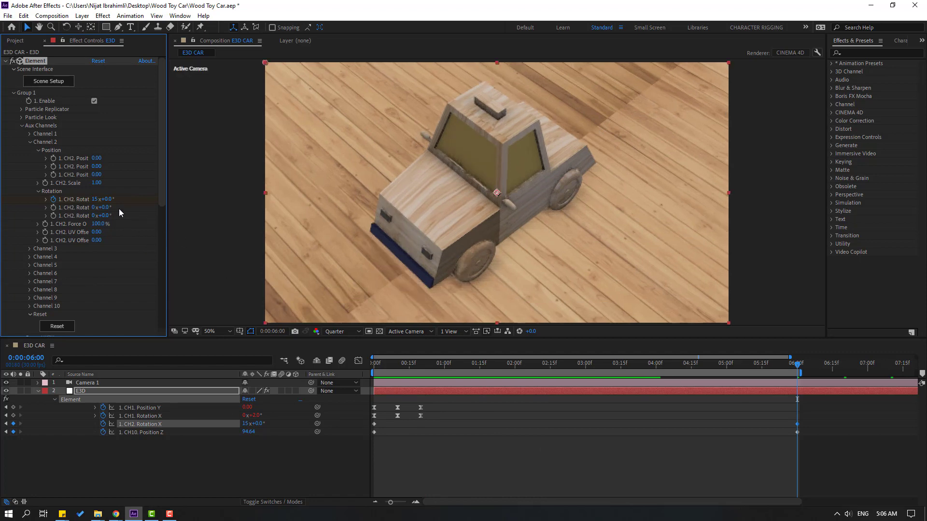
# - Reverse the wheel spin by setting Channel 2 Rotation X to -15 revolutions at 0:00:06:00 and preview it
pyautogui.click(95, 200)
pyautogui.write('-15')
pyautogui.press('Return')
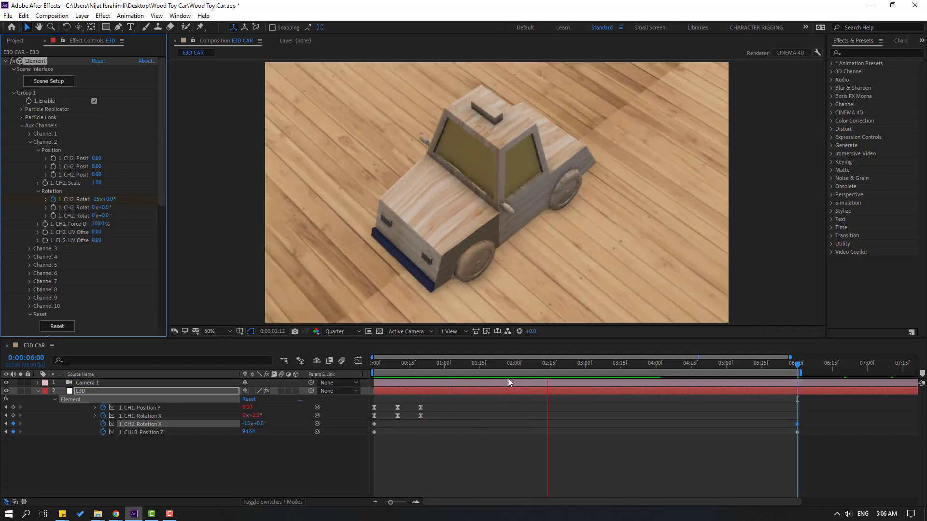
# - Return to the first frame, collapse Channel 2 and expand the Channel 3 rotation properties
pyautogui.moveTo(511, 367); pyautogui.dragTo(364, 381)
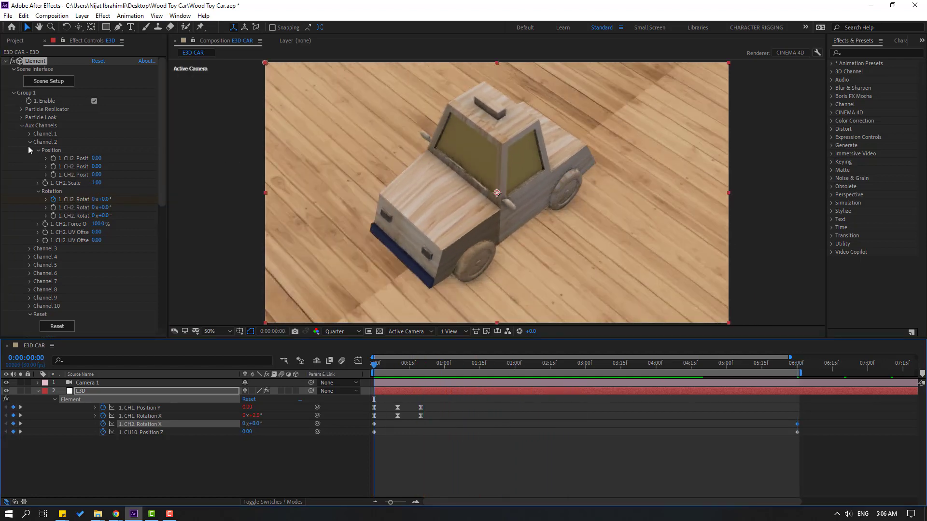
pyautogui.click(31, 143)
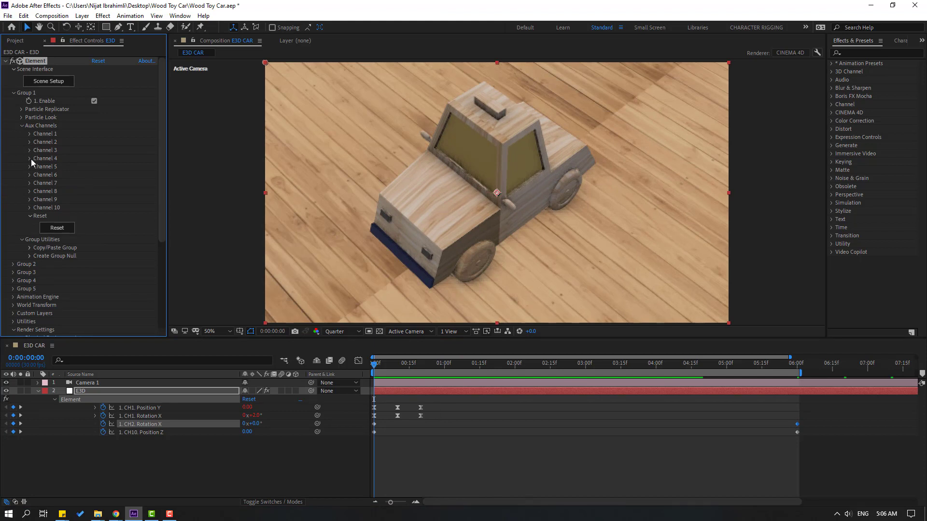
pyautogui.click(30, 150)
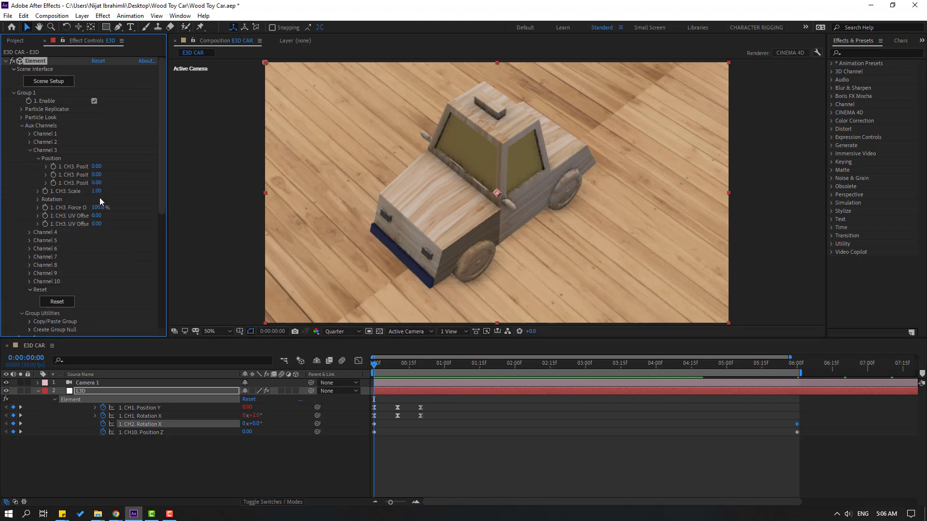
pyautogui.click(39, 200)
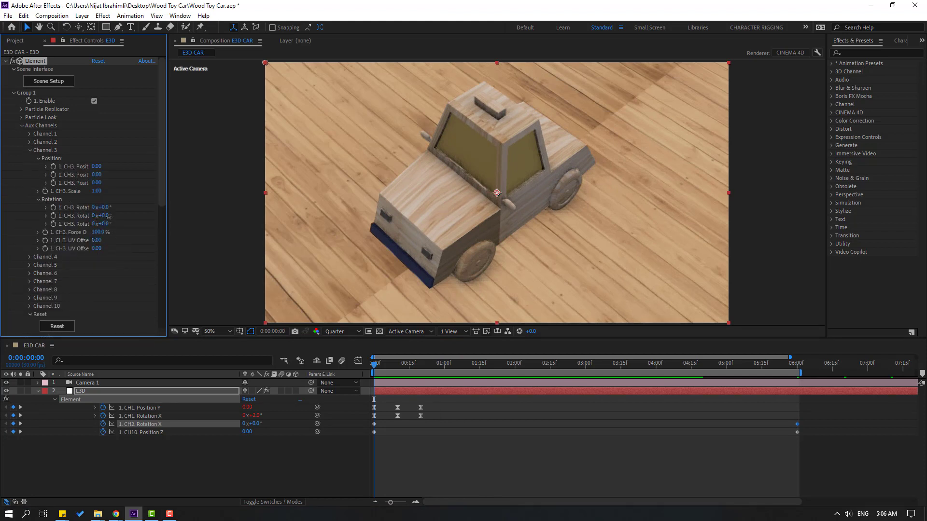
pyautogui.moveTo(109, 217); pyautogui.dragTo(110, 217)
pyautogui.hotkey('ctrl', 'z')
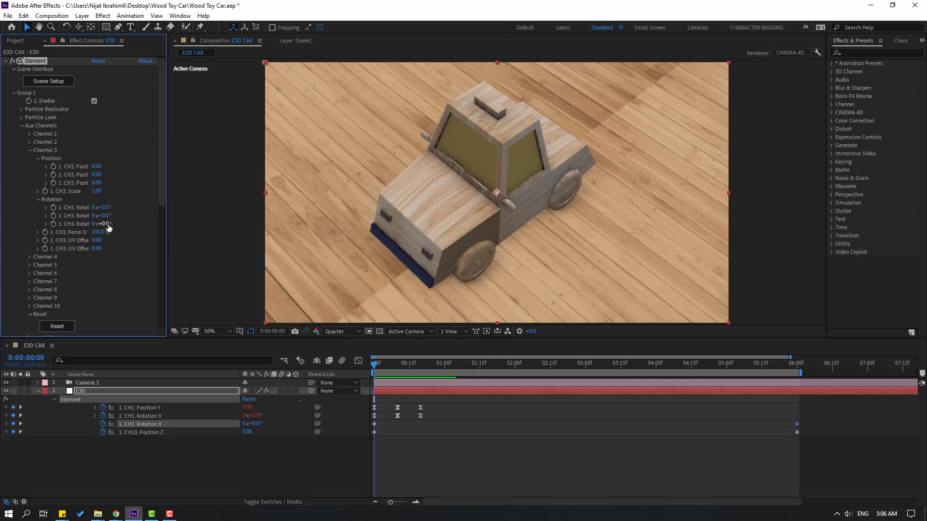
pyautogui.hotkey('ctrl', 'shift', 'z')
pyautogui.hotkey('ctrl', 'z')
# - Turn on keyframing for Channel 3 Rotation X at the first frame
pyautogui.click(57, 208)
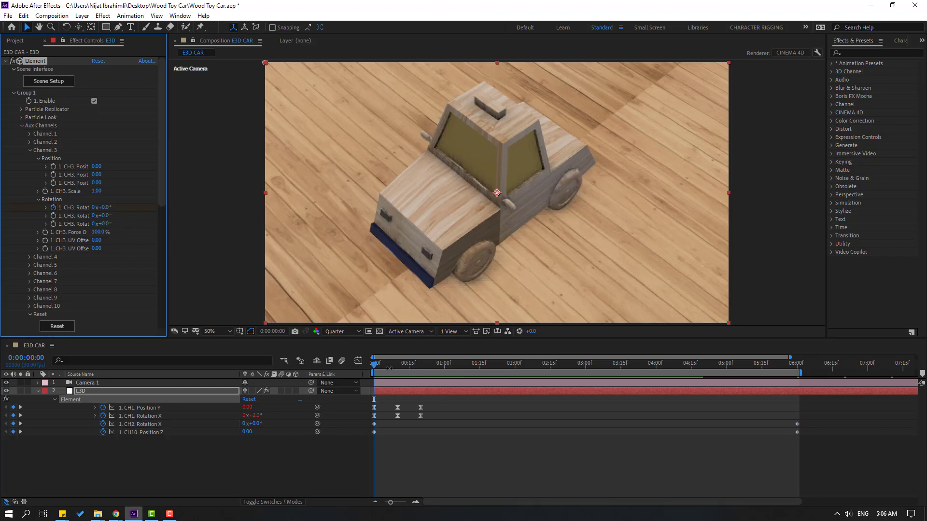
# - Set Channel 3 Rotation X to -15 revolutions at 0:00:06:00 and preview the wheel spin
pyautogui.moveTo(389, 368); pyautogui.dragTo(797, 371)
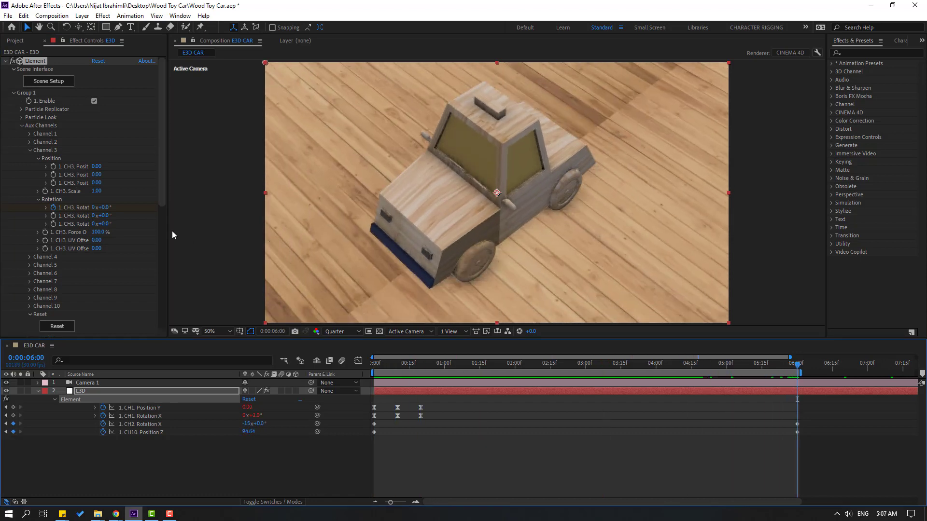
pyautogui.click(95, 207)
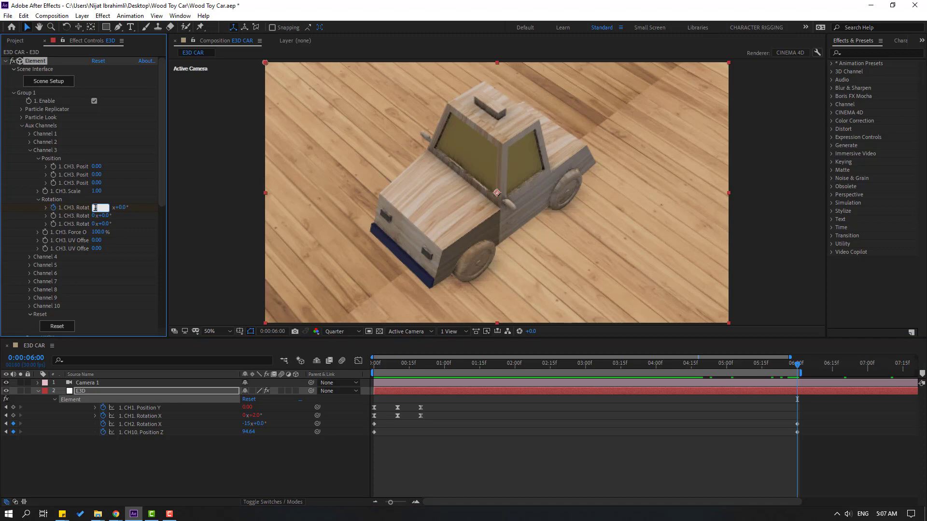
pyautogui.write('-15')
pyautogui.press('Return')
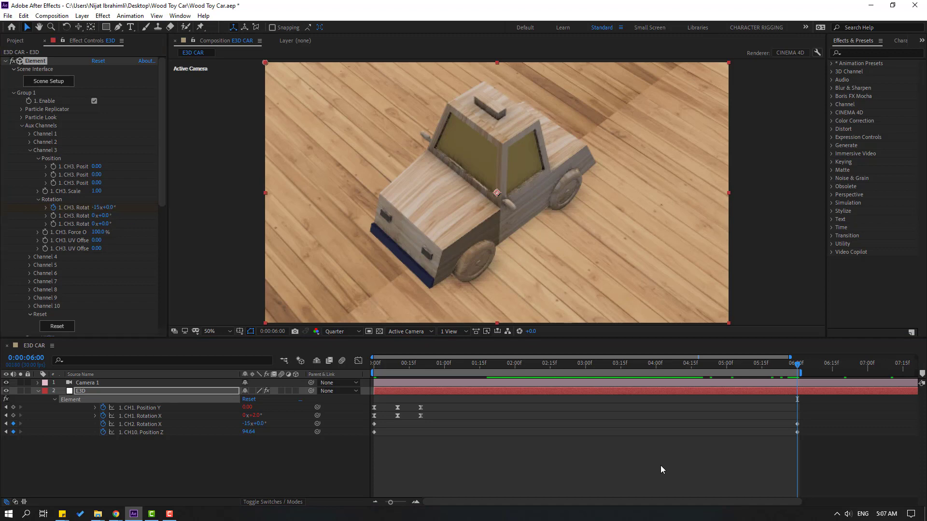
pyautogui.click(660, 466)
pyautogui.press('space')
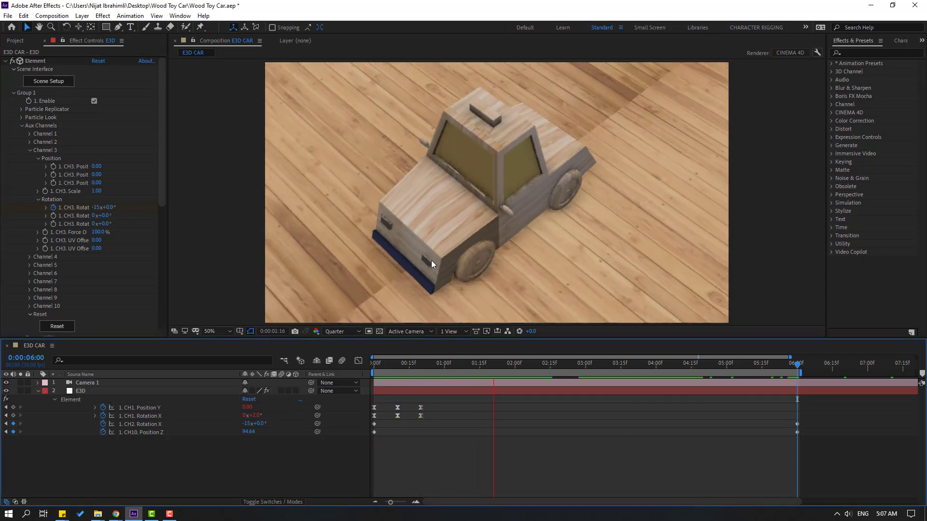
pyautogui.press(',')
pyautogui.press('.')
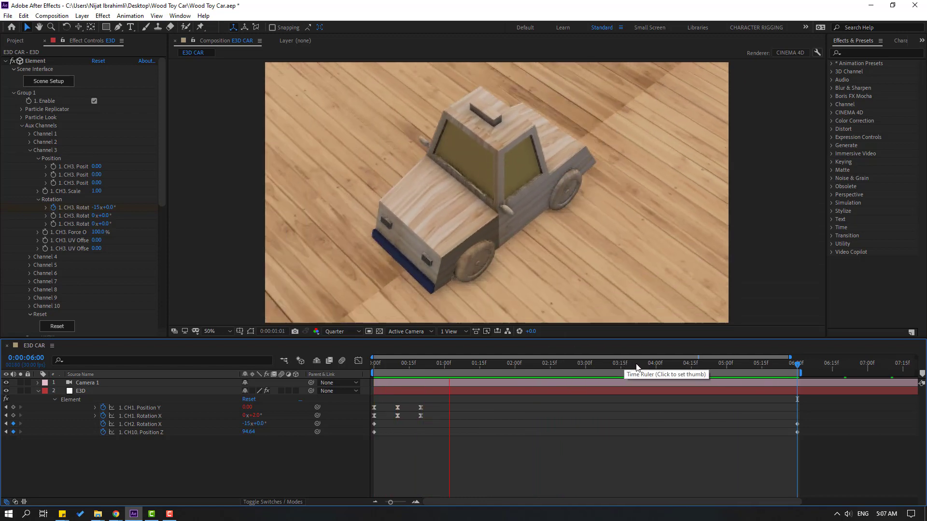
# - Speed up the floor by setting Channel 10 Position Z to 133.85 at 0:00:06:00 and preview it
pyautogui.press('Home')
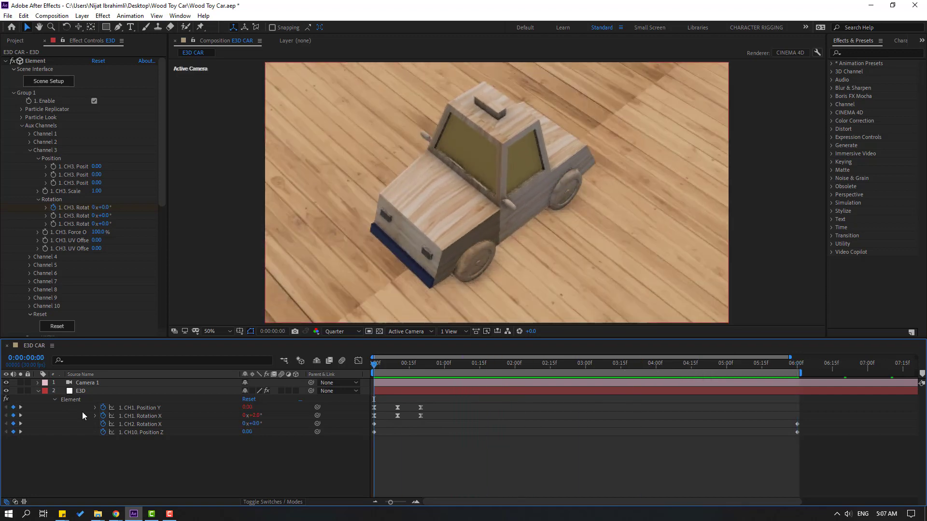
pyautogui.click(797, 363)
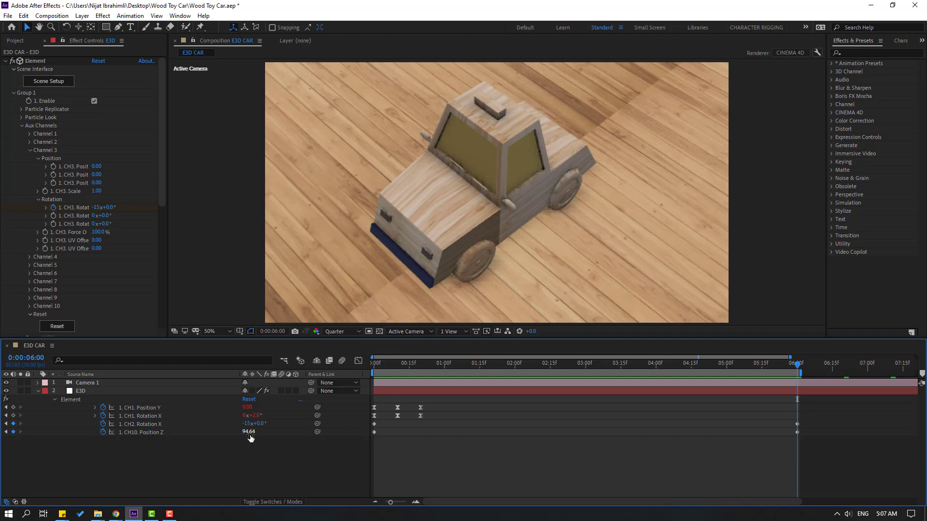
pyautogui.moveTo(249, 437); pyautogui.dragTo(547, 414)
pyautogui.press('space')
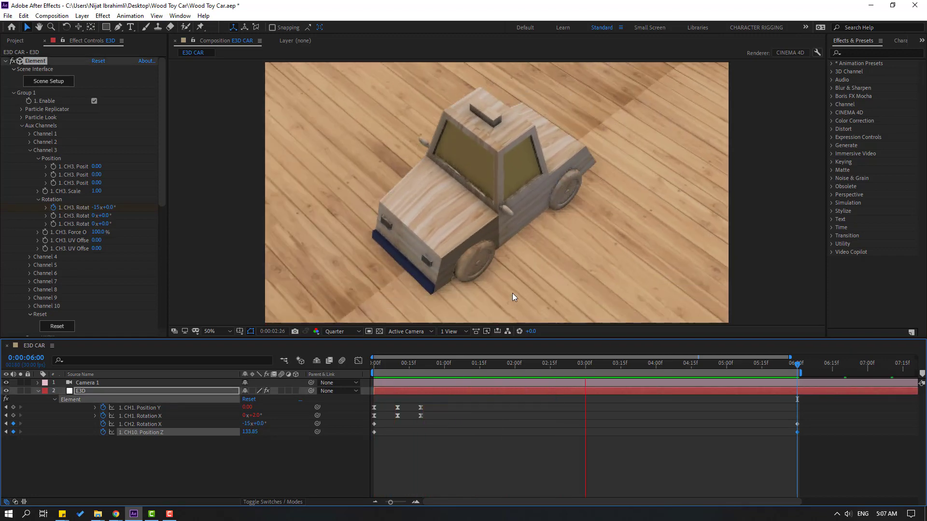
pyautogui.click(564, 365)
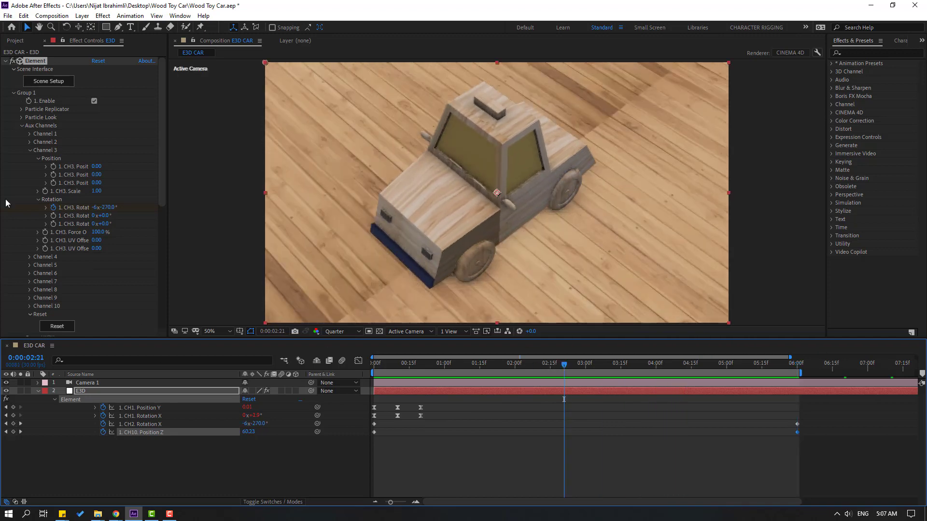
# - Open the scene setup, browse the BackLight_2K environment presets and show the environment background in the model preview
pyautogui.click(20, 125)
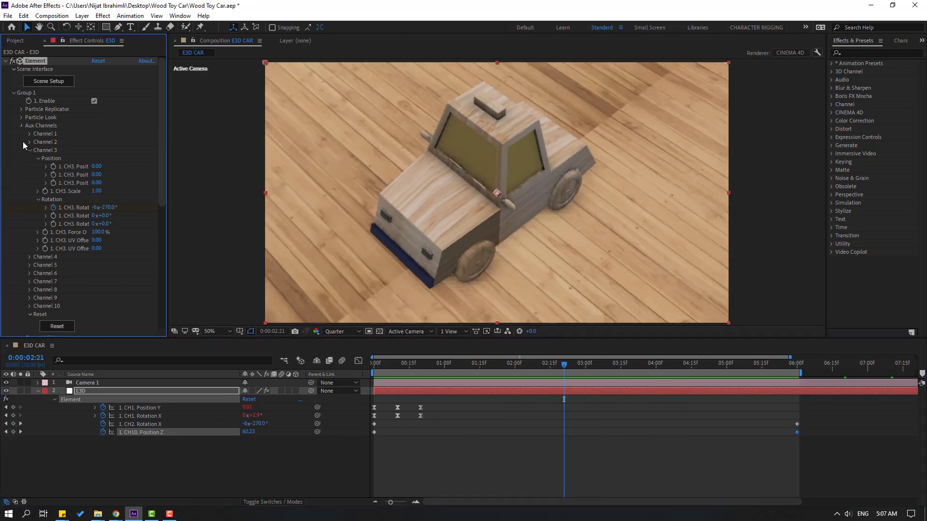
pyautogui.click(53, 83)
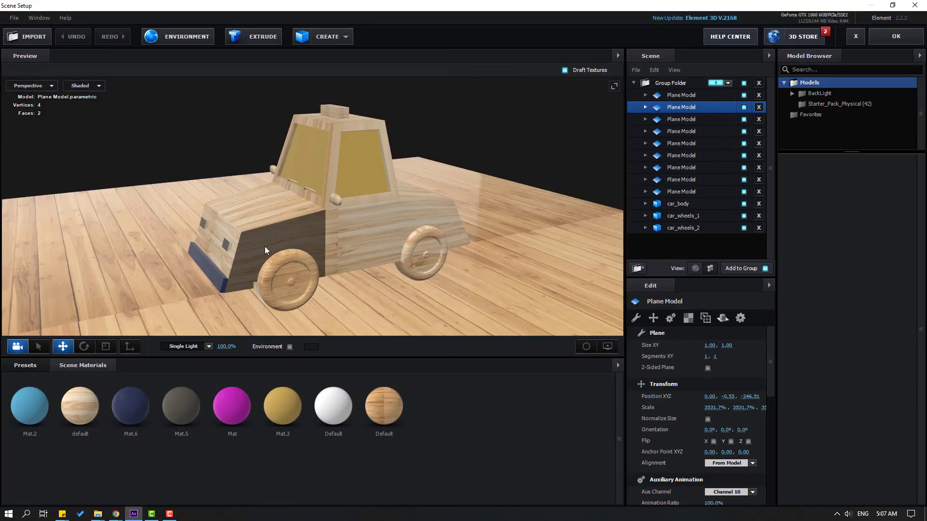
pyautogui.moveTo(264, 246); pyautogui.dragTo(222, 206)
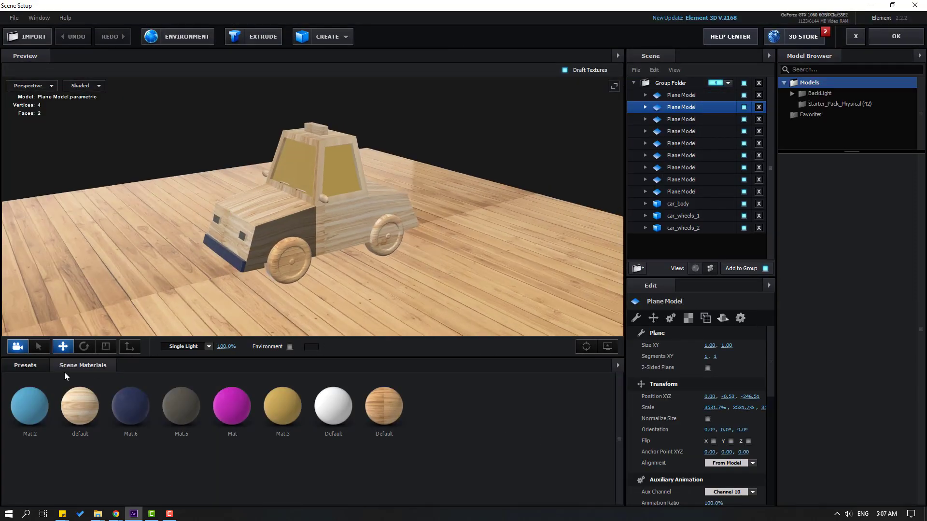
pyautogui.click(29, 365)
pyautogui.click(36, 390)
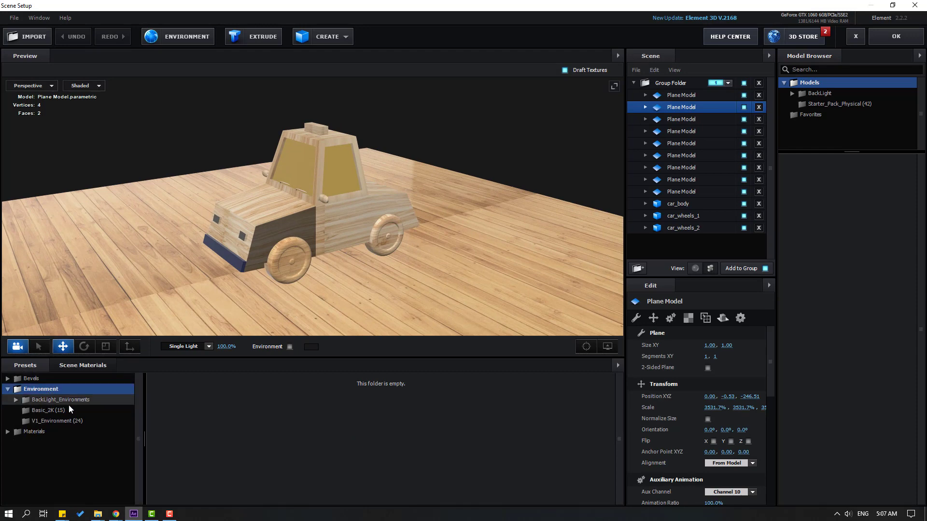
pyautogui.click(56, 399)
pyautogui.click(60, 410)
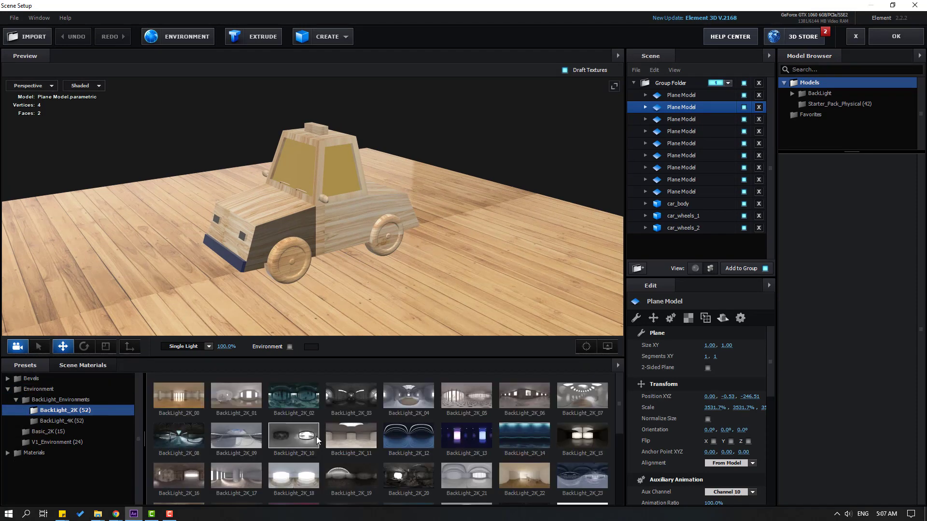
pyautogui.scroll(3, 352, 435)
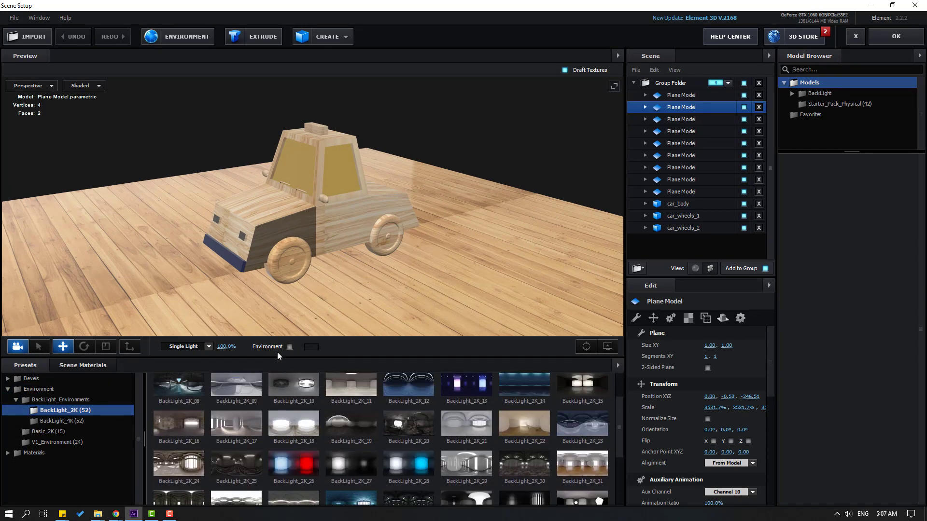
pyautogui.click(289, 346)
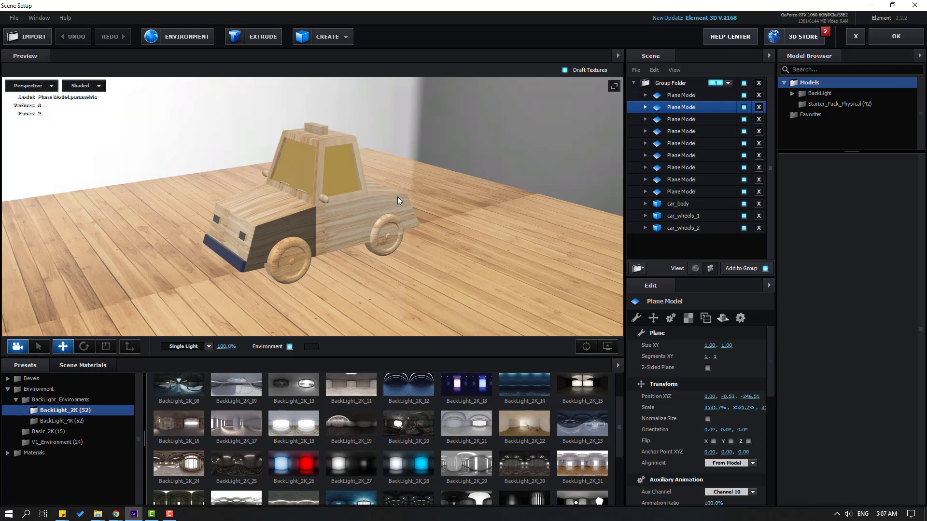
pyautogui.moveTo(401, 199); pyautogui.dragTo(362, 222)
pyautogui.scroll(-3, 360, 442)
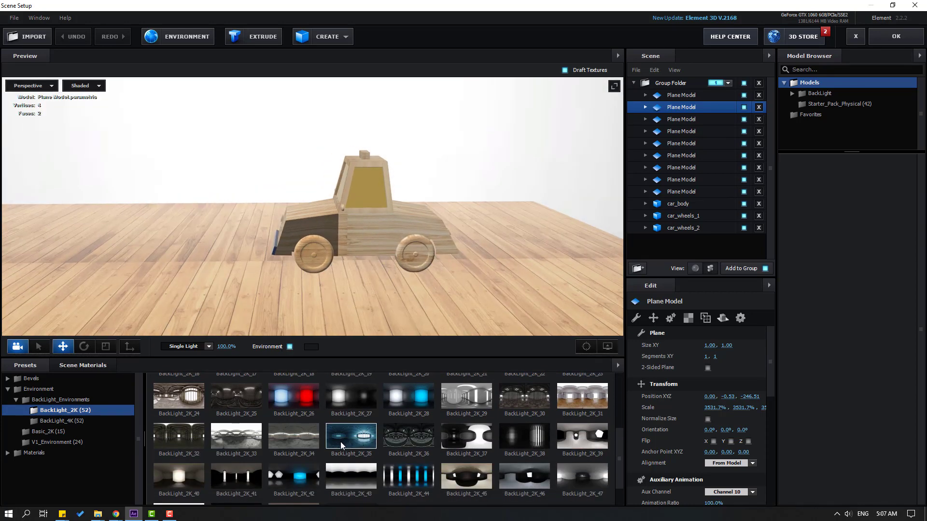
# - Try the BackLight_2K_40, BackLight_2K_48 and BackLight_2K_36 environments on the car scene
pyautogui.click(176, 442)
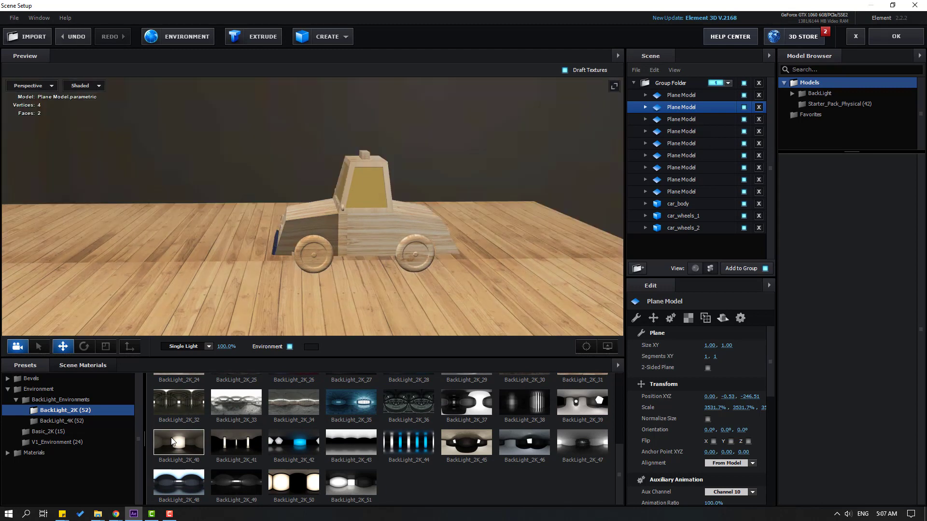
pyautogui.moveTo(317, 275); pyautogui.dragTo(309, 282)
pyautogui.click(178, 482)
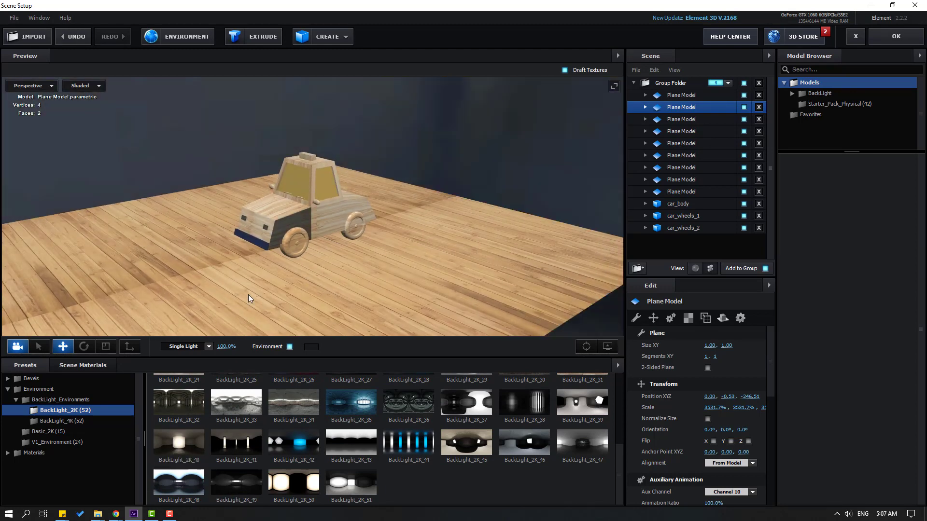
pyautogui.moveTo(248, 295); pyautogui.dragTo(314, 260)
pyautogui.scroll(2, 454, 455)
pyautogui.click(426, 473)
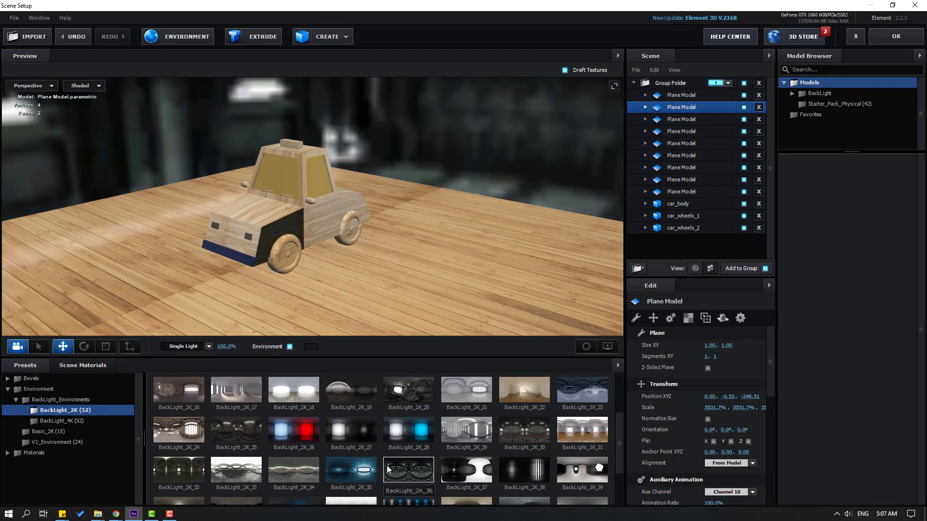
pyautogui.click(357, 471)
pyautogui.scroll(2, 521, 465)
# - Apply the BackLight_2K_22 environment, accept the scene setup and check the new lighting at 0:00:02:10
pyautogui.click(520, 466)
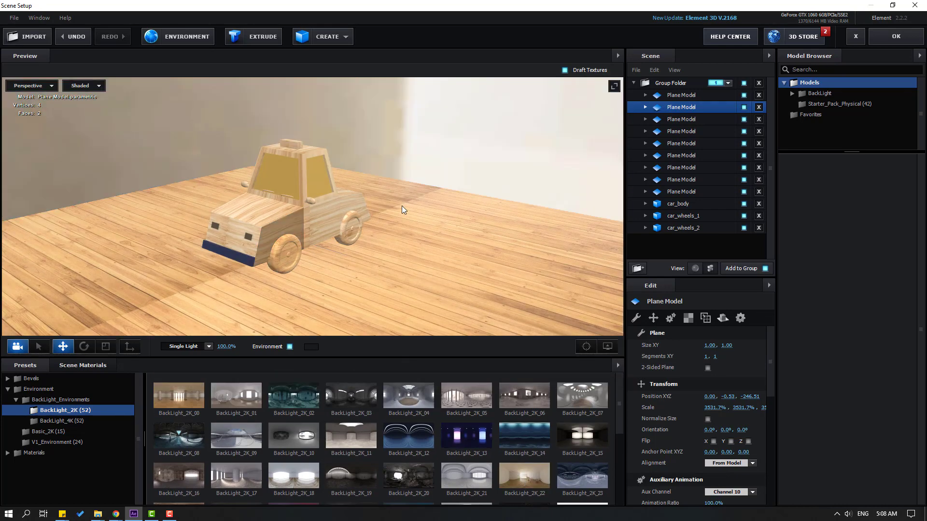
pyautogui.moveTo(352, 195); pyautogui.dragTo(314, 212)
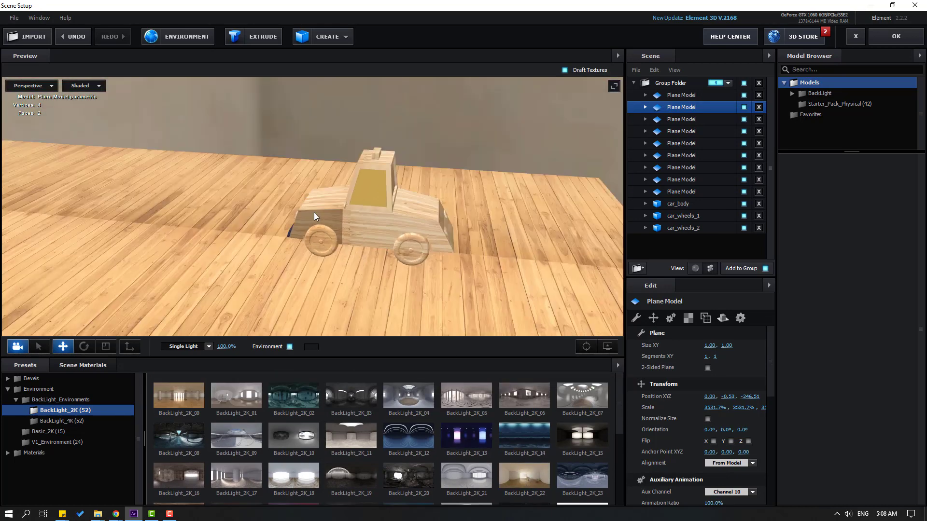
pyautogui.click(894, 35)
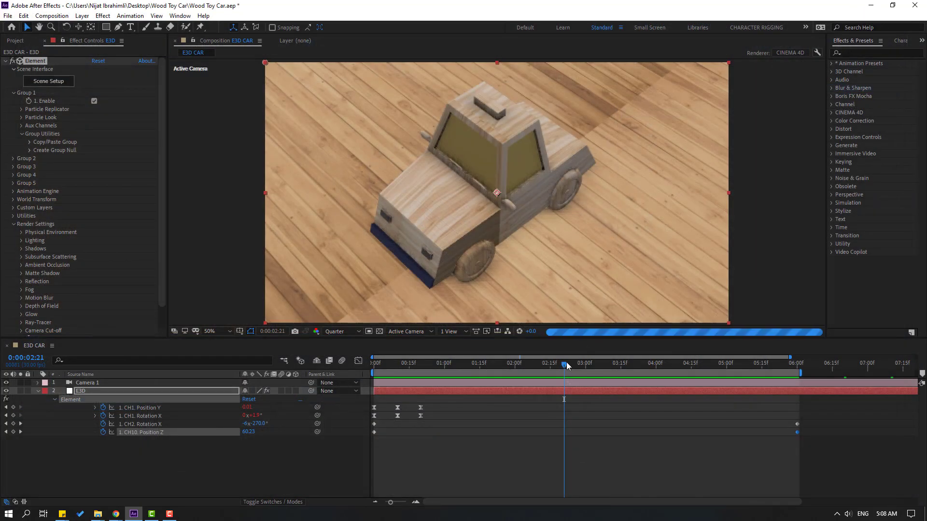
pyautogui.moveTo(566, 364); pyautogui.dragTo(538, 364)
# - Collapse the E3D layer, expand the options of Camera 1 and turn on its Depth of Field
pyautogui.click(38, 391)
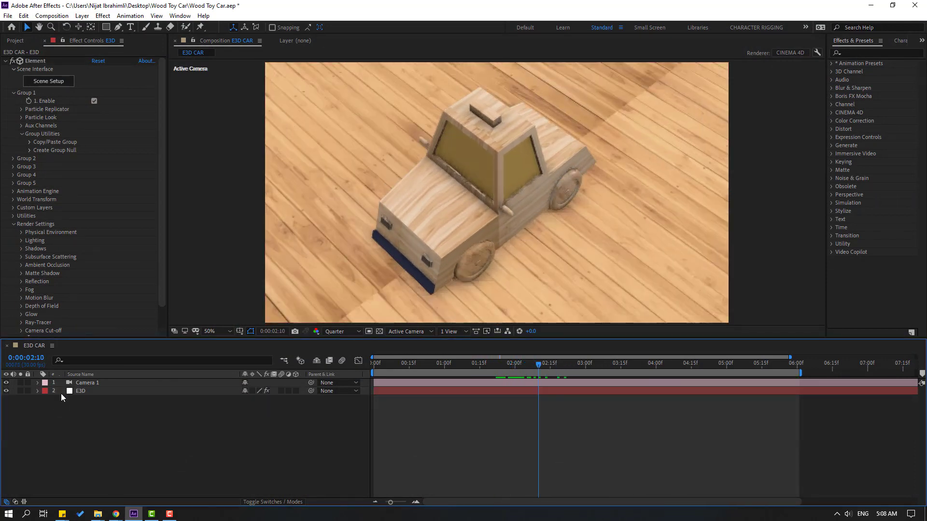
pyautogui.click(51, 384)
pyautogui.click(38, 383)
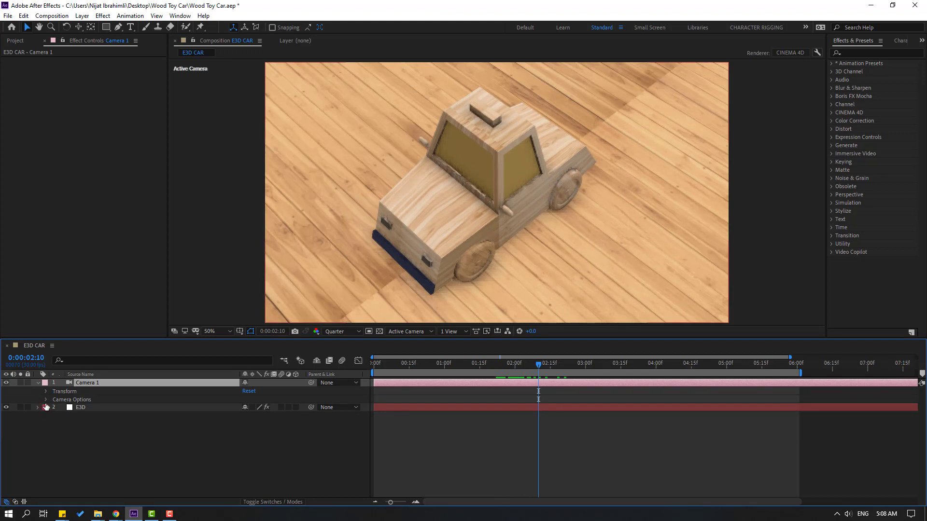
pyautogui.click(47, 400)
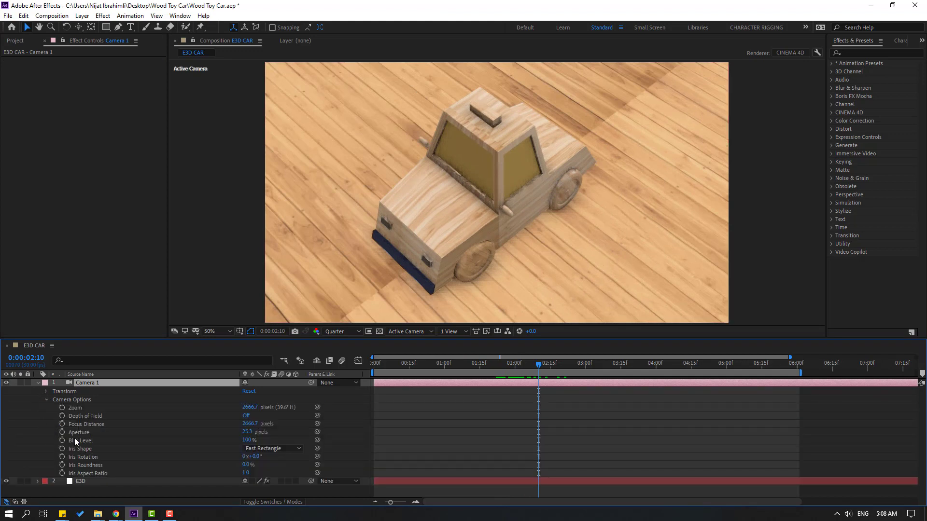
pyautogui.click(87, 417)
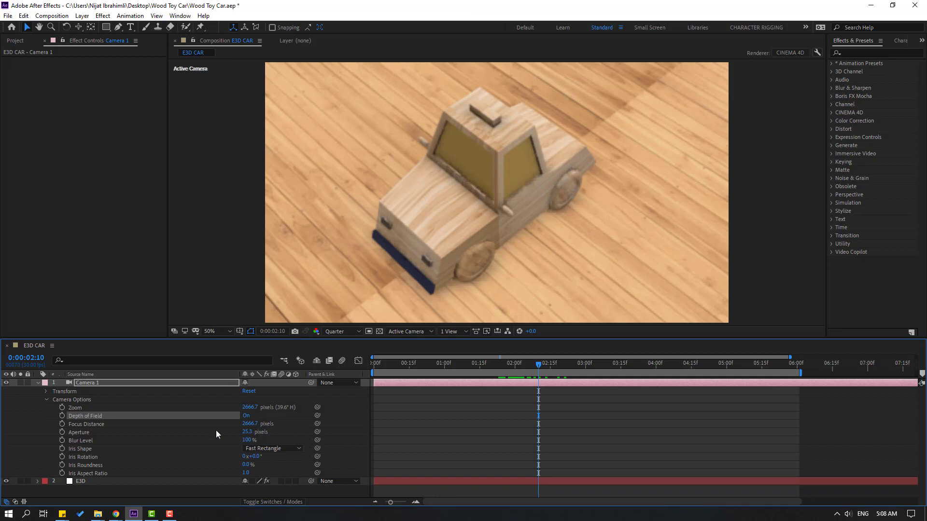
# - Set the camera's Focus Distance to 6676.7 pixels and raise its Aperture to 100, then 200 pixels
pyautogui.click(247, 432)
pyautogui.write('100')
pyautogui.press('Return')
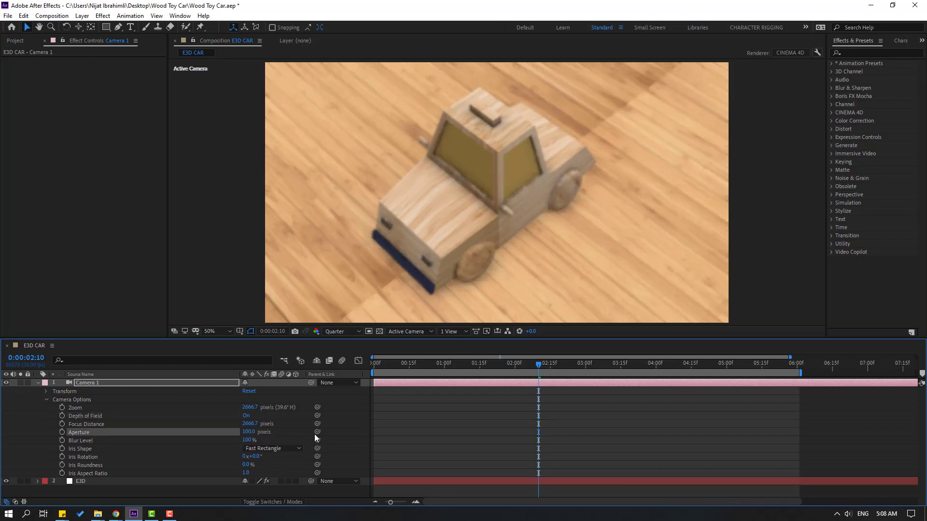
pyautogui.click(128, 423)
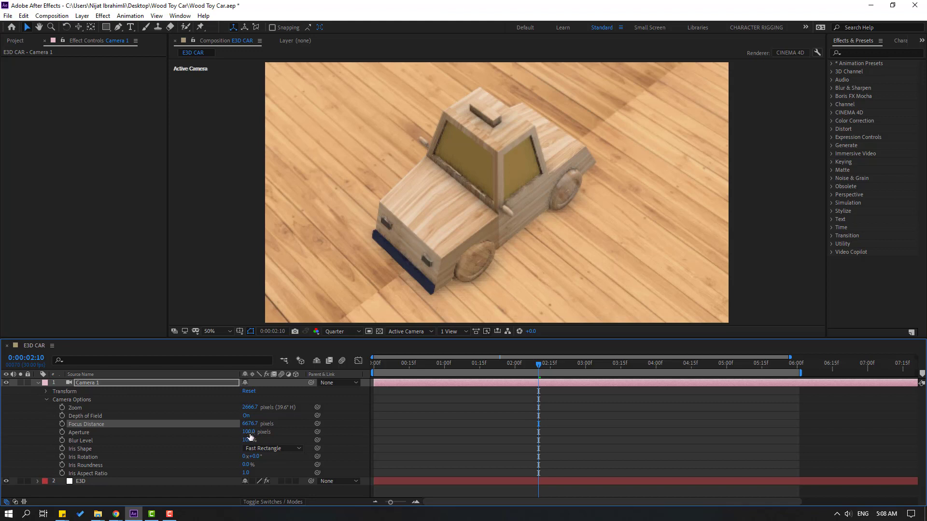
pyautogui.click(250, 432)
pyautogui.write('200')
pyautogui.press('Return')
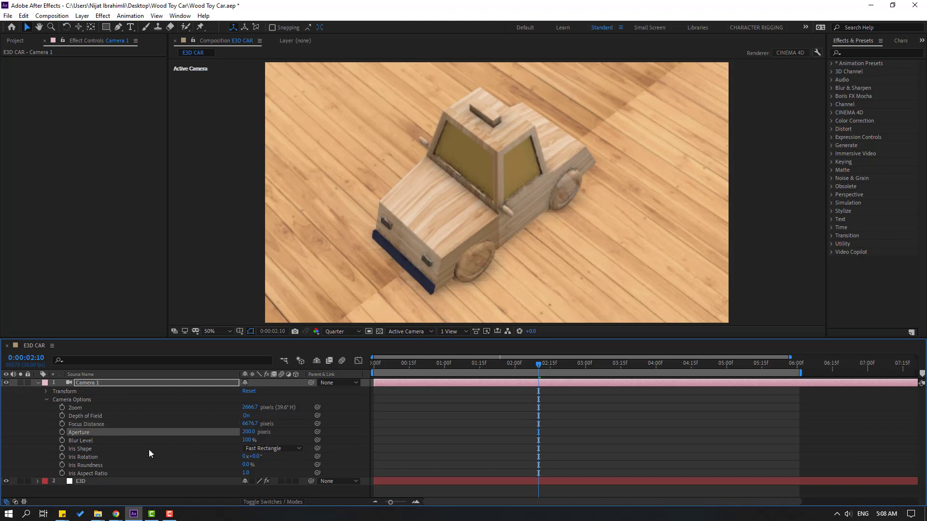
# - Set the camera's Blur Level to 300% and adjust its Focus Distance to 5976.7 pixels
pyautogui.click(246, 440)
pyautogui.write('300')
pyautogui.press('Return')
pyautogui.scroll(2, 522, 280)
pyautogui.scroll(-2, 512, 279)
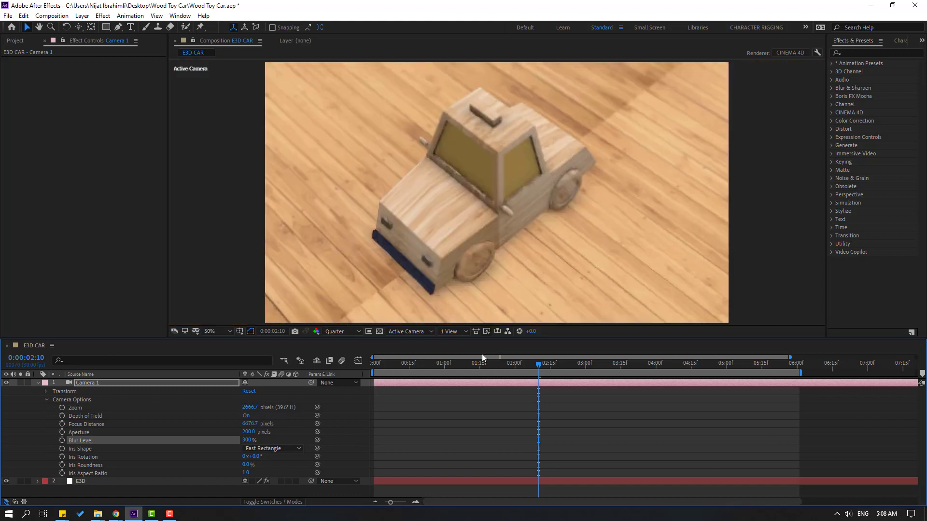
pyautogui.moveTo(253, 423); pyautogui.dragTo(257, 423)
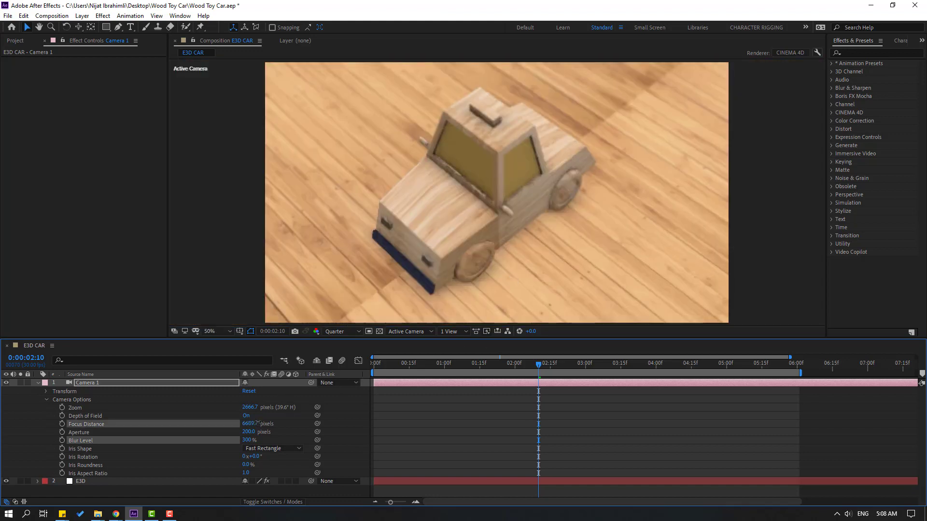
pyautogui.moveTo(133, 420); pyautogui.dragTo(397, 393)
pyautogui.moveTo(281, 407); pyautogui.dragTo(257, 408)
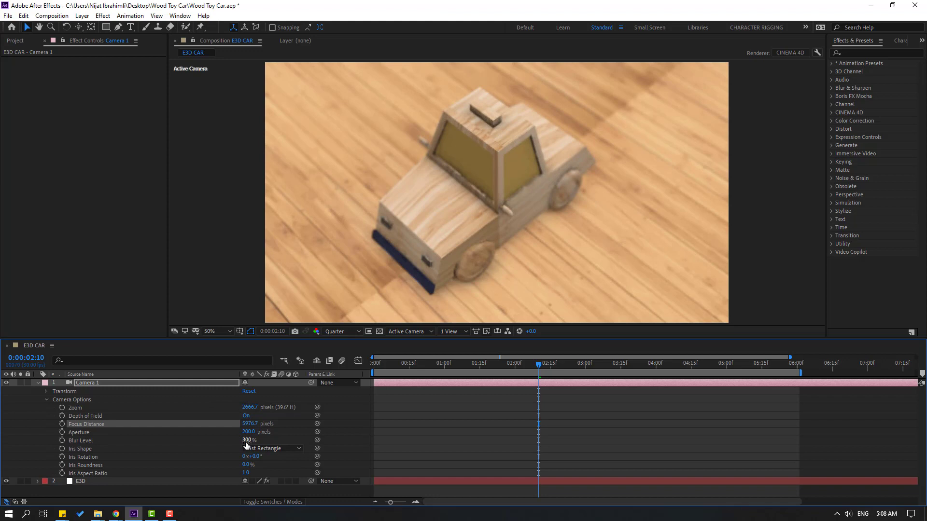
# - Strengthen the depth blur with a Blur Level of 700% and an Aperture of 500 pixels
pyautogui.click(246, 440)
pyautogui.write('700')
pyautogui.press('Return')
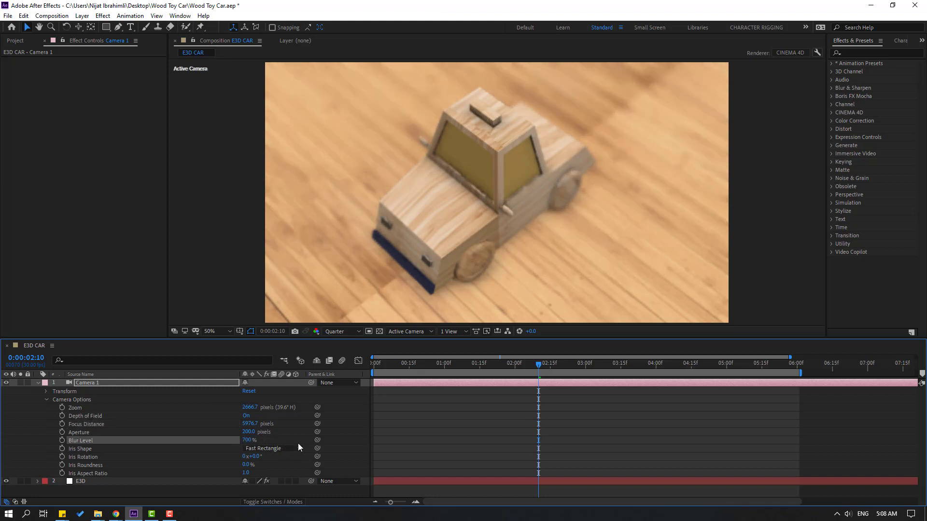
pyautogui.click(250, 433)
pyautogui.write('500')
pyautogui.press('Return')
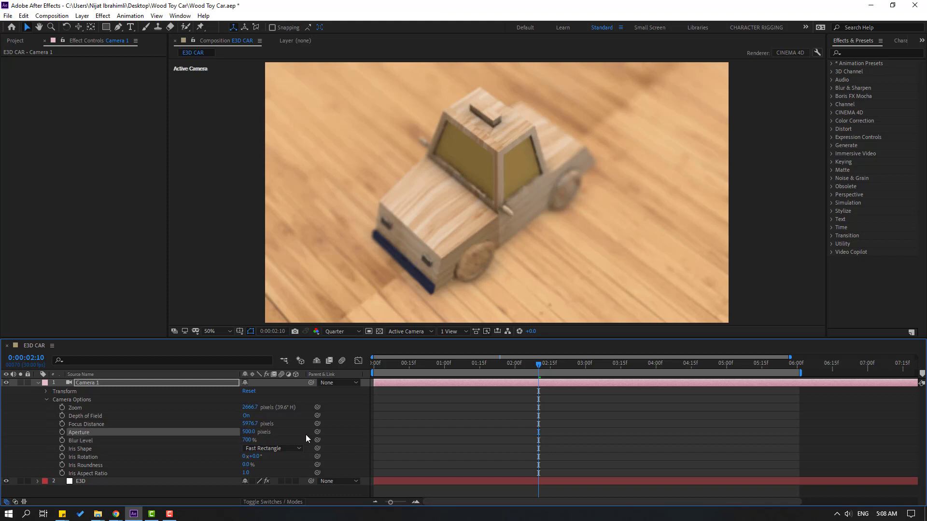
# - Reduce the camera's Aperture to 300 pixels and Blur Level to 500%, and preview the animation
pyautogui.click(253, 432)
pyautogui.write('300')
pyautogui.press('Return')
pyautogui.moveTo(494, 367); pyautogui.dragTo(405, 367)
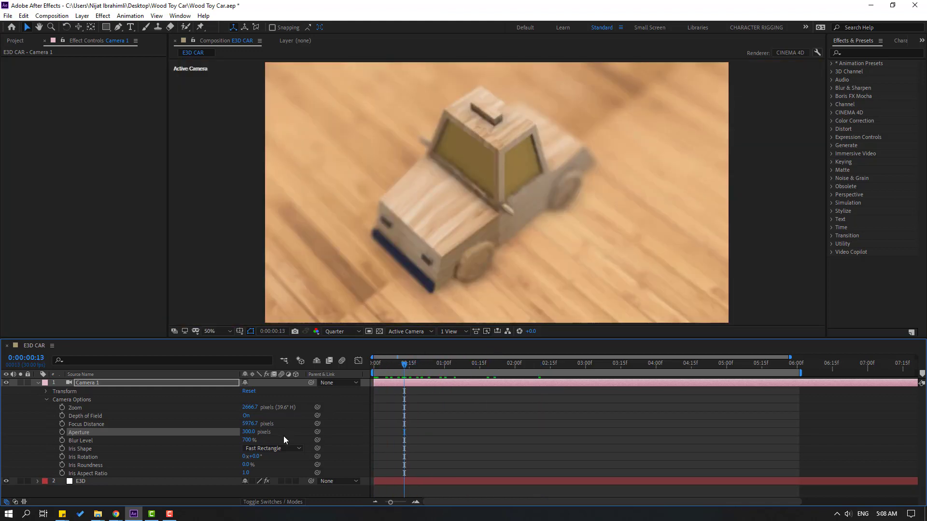
pyautogui.click(249, 440)
pyautogui.write('500')
pyautogui.press('Return')
pyautogui.press('space')
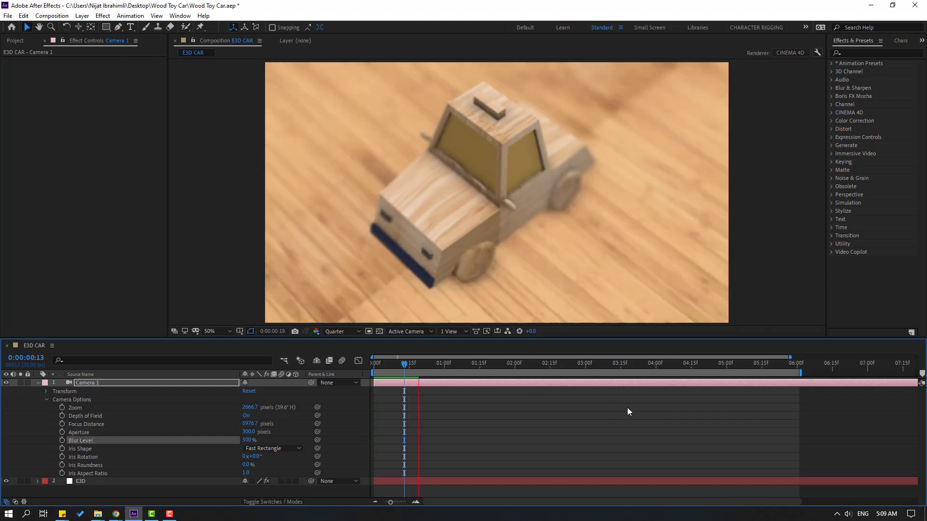